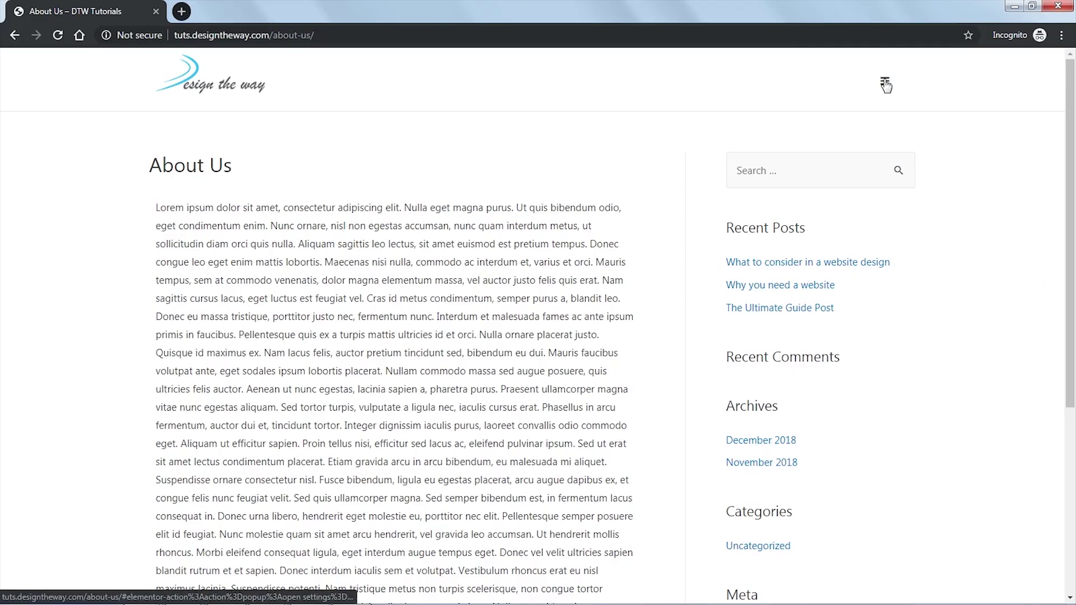
Demonstrate the off-canvas menu: open it, reveal the Services submenu, then close it.
click(886, 86)
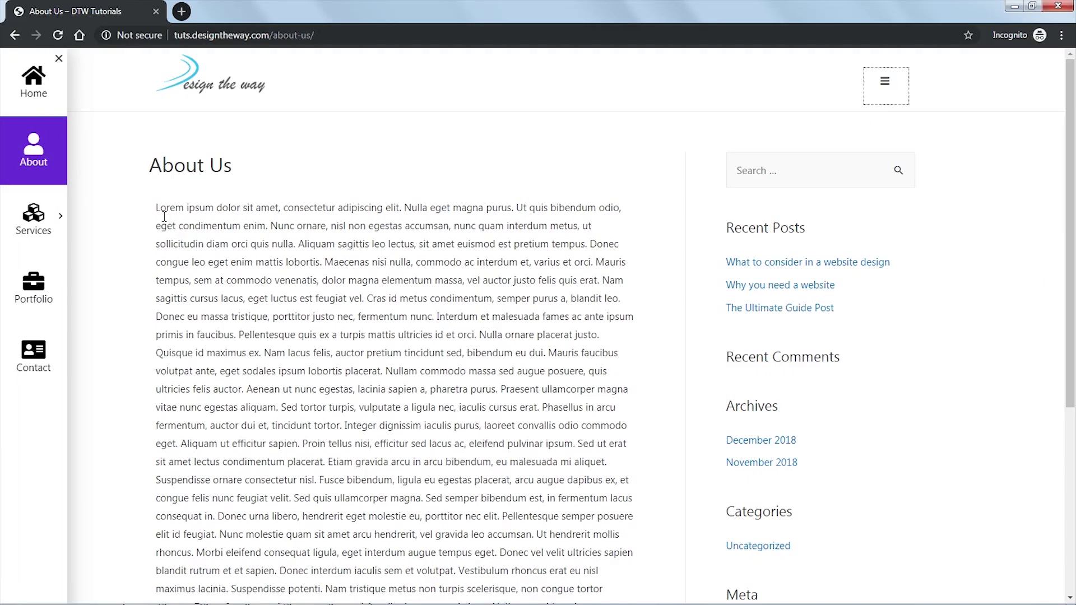
click(33, 218)
click(885, 83)
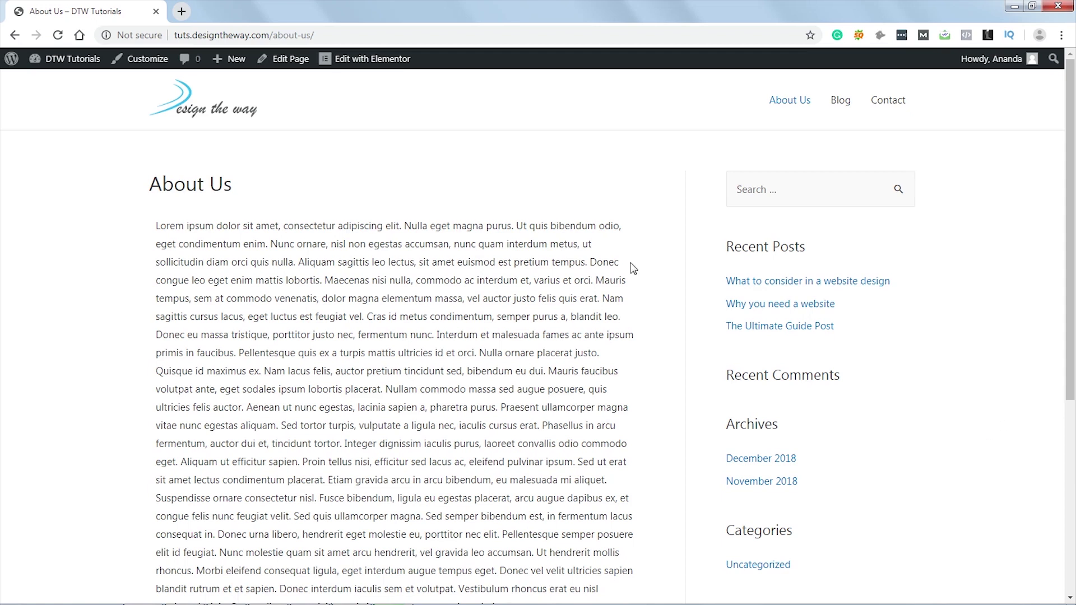
Open the Menus page in a new tab, scroll the menu structure, then view the Menu Icons plugin page.
mouse_move(84, 63)
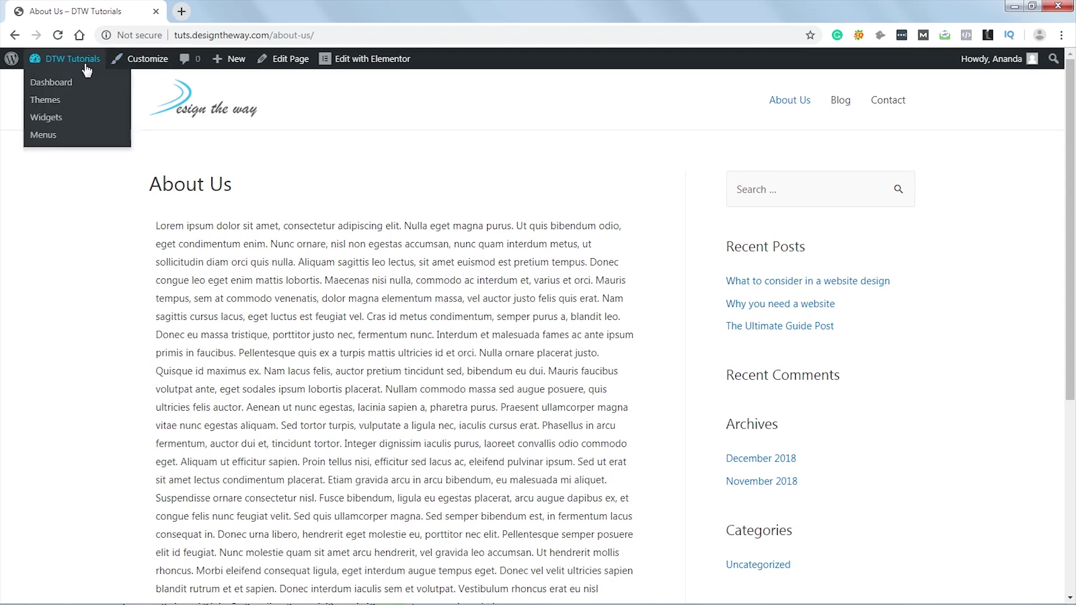
middle_click(48, 141)
click(232, 10)
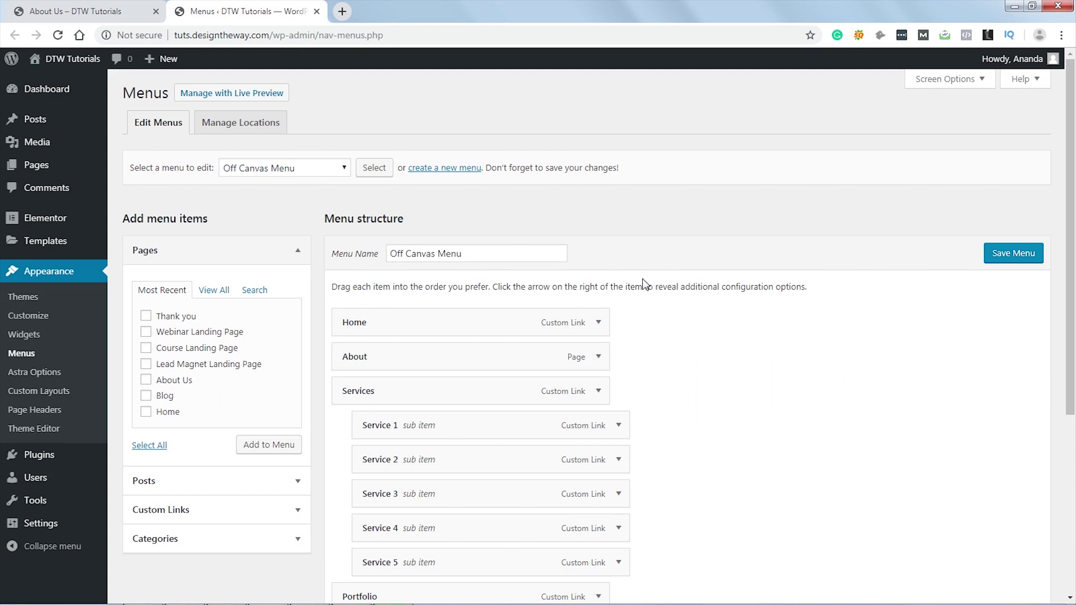
scroll(809, 375, down, 2)
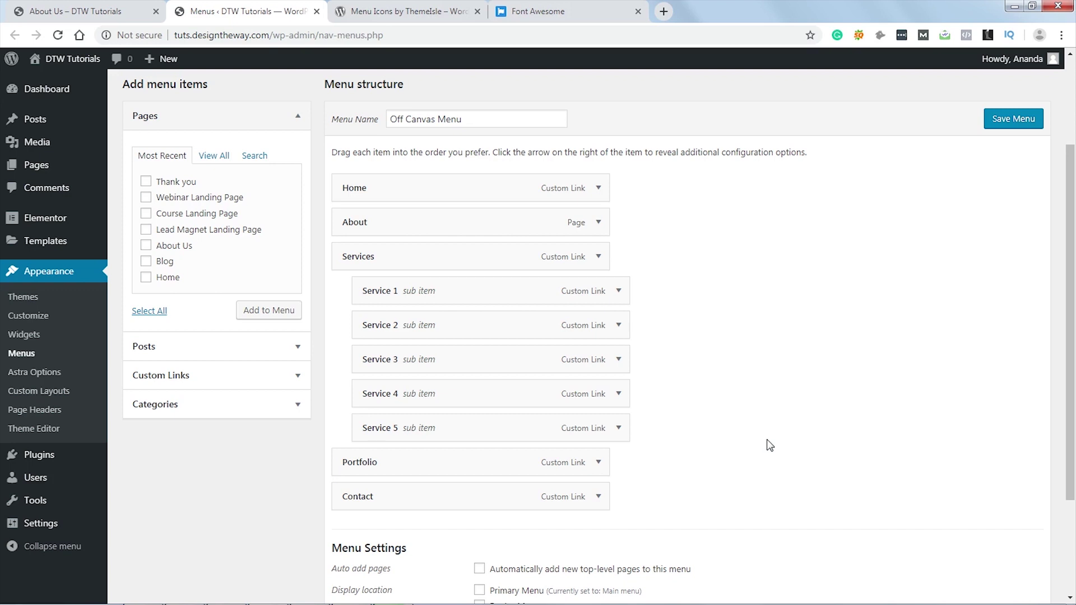
click(395, 12)
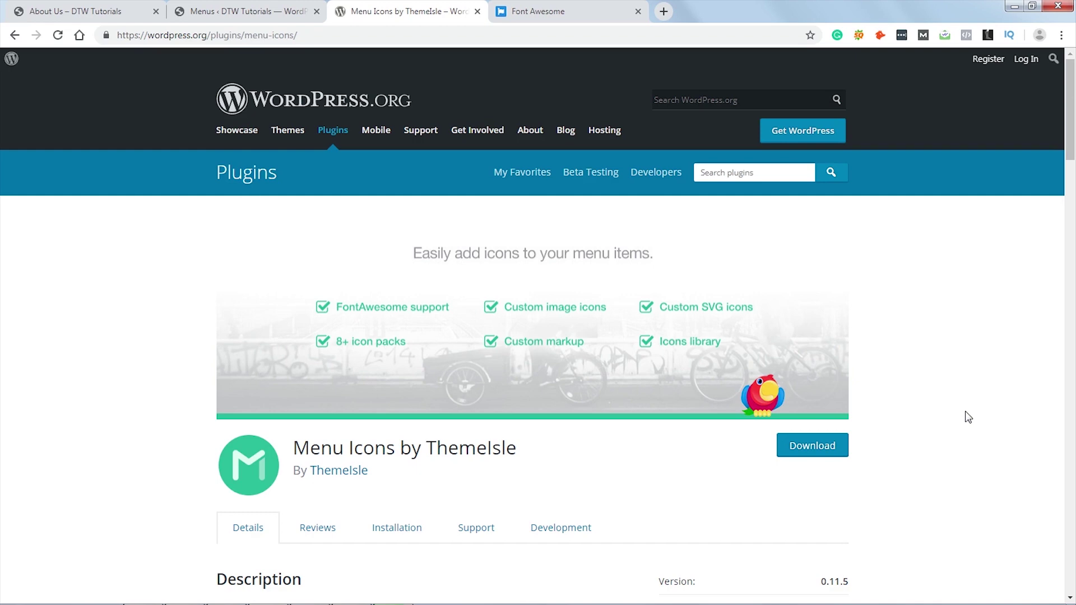
Move on to the Font Awesome homepage.
click(565, 12)
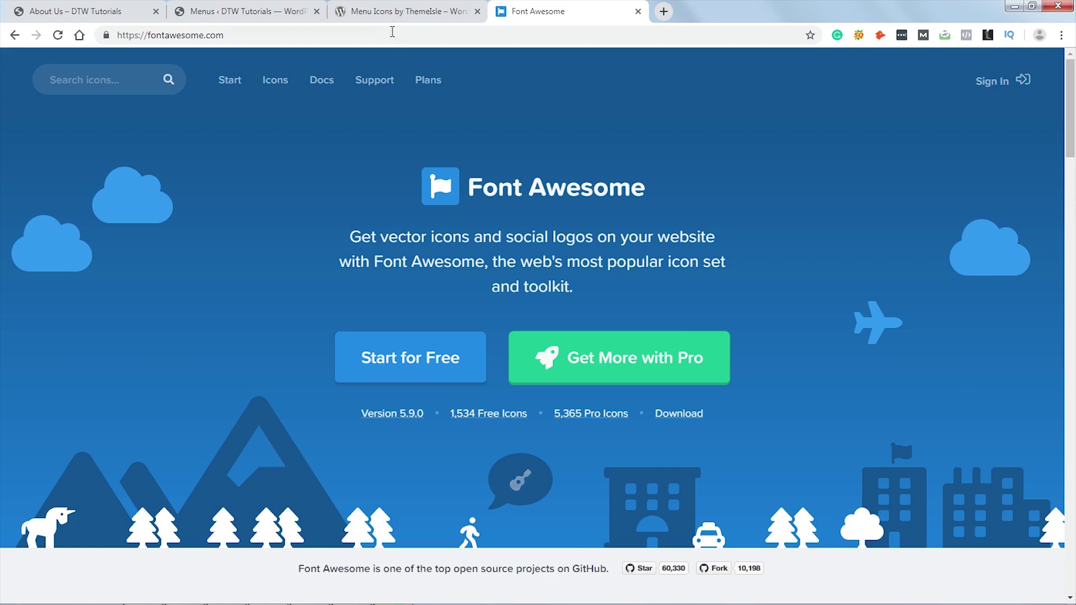
Close the plugin tab, search Font Awesome icons for 'home' and copy the solid home icon's HTML.
middle_click(385, 11)
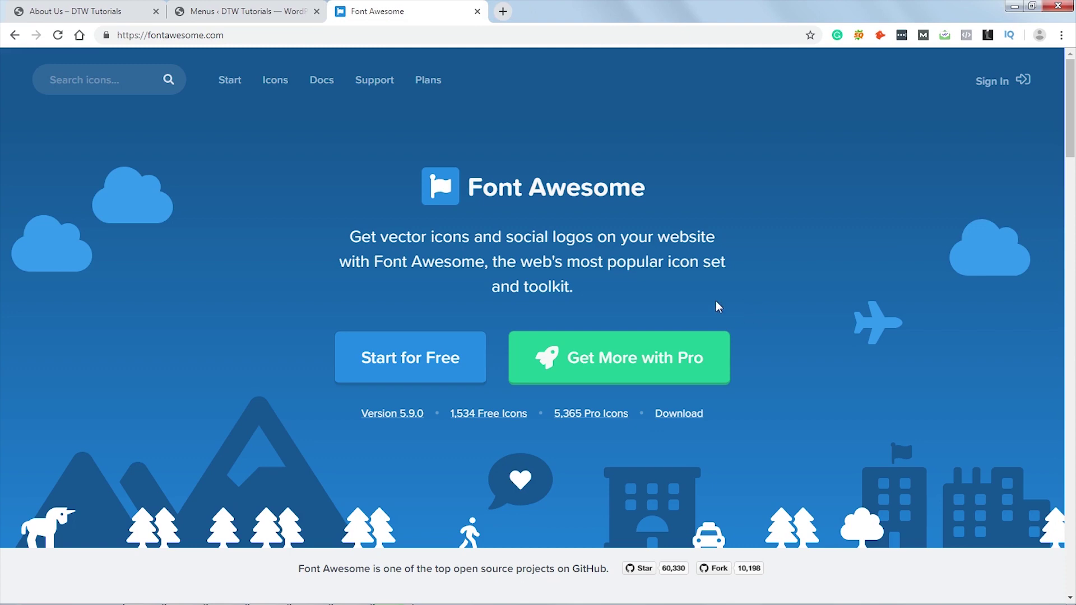
click(275, 83)
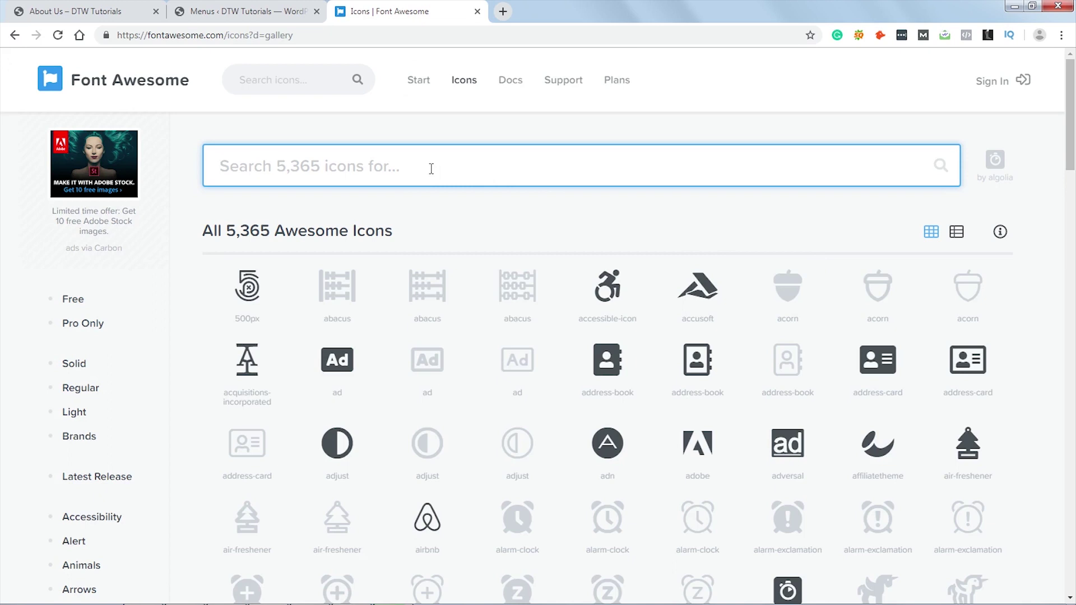
text(h)
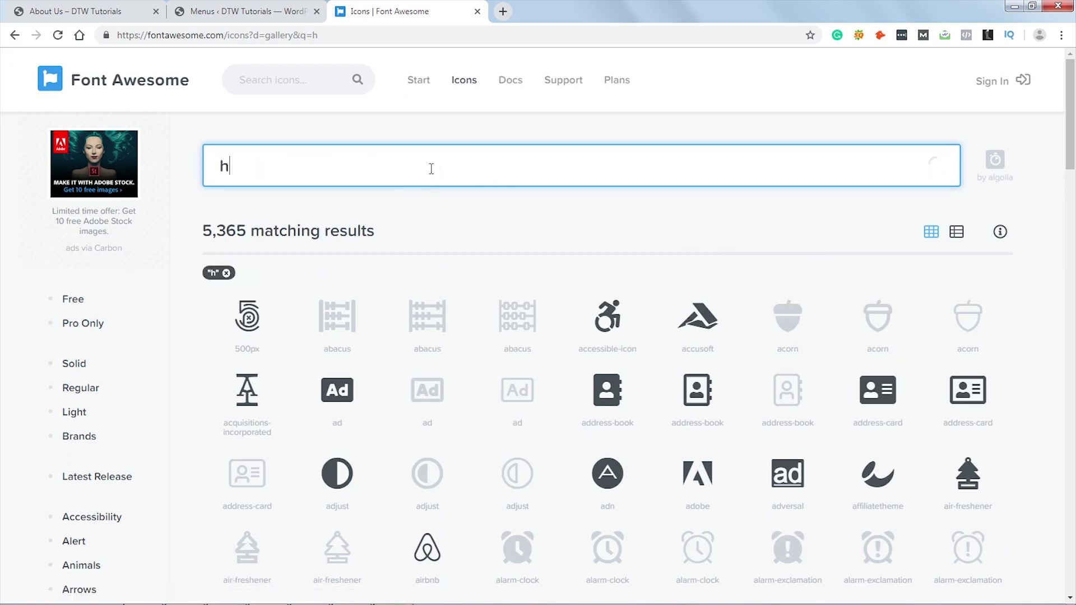
text(ome)
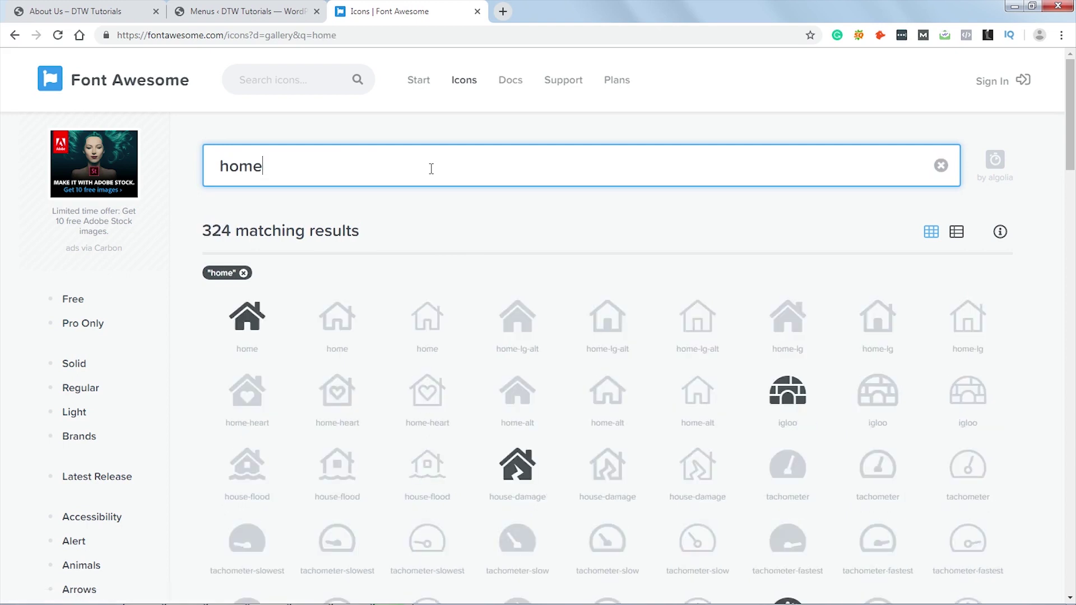
click(247, 324)
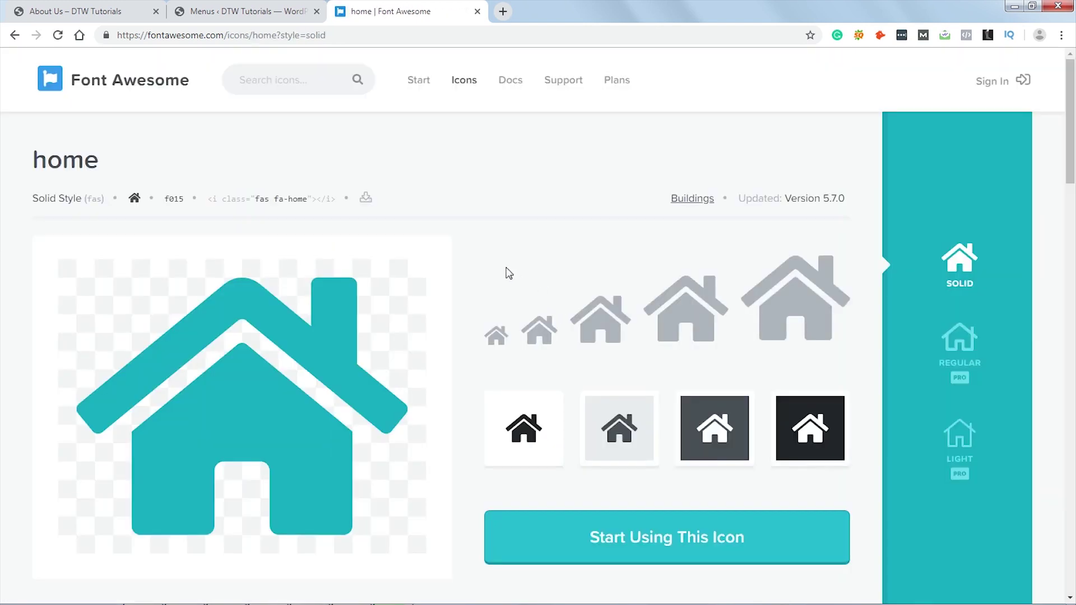
click(272, 204)
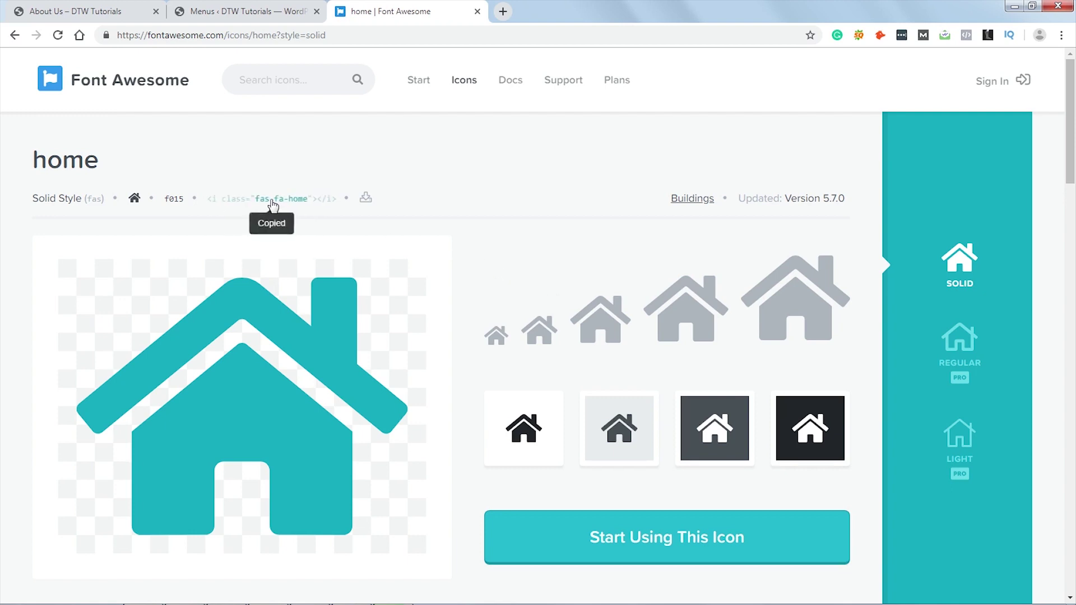
click(245, 18)
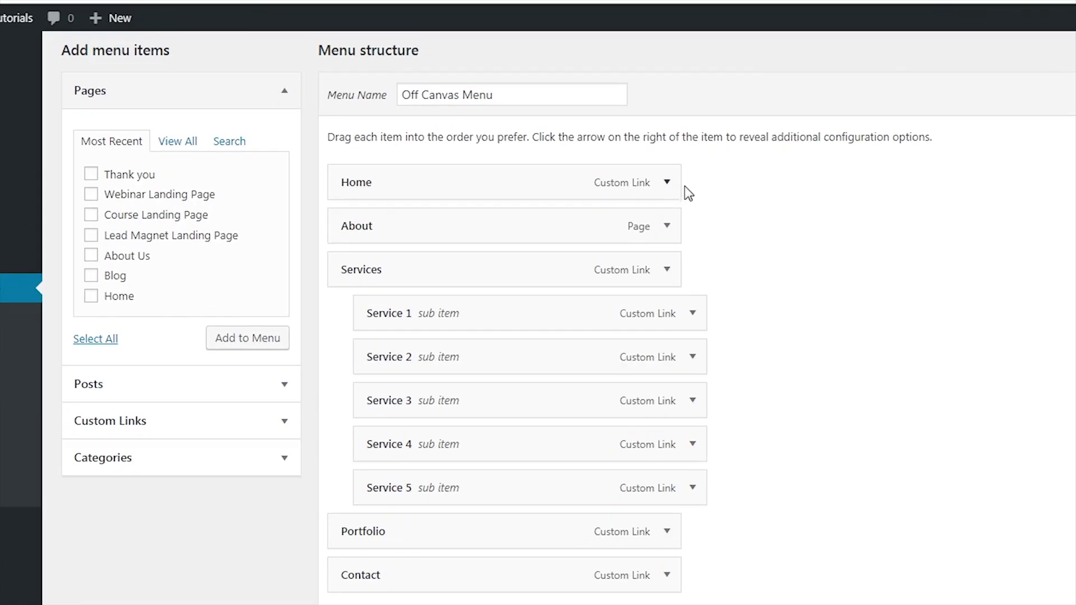
Paste the home icon HTML before the Home item's Navigation Label and save the Off Canvas Menu.
click(599, 188)
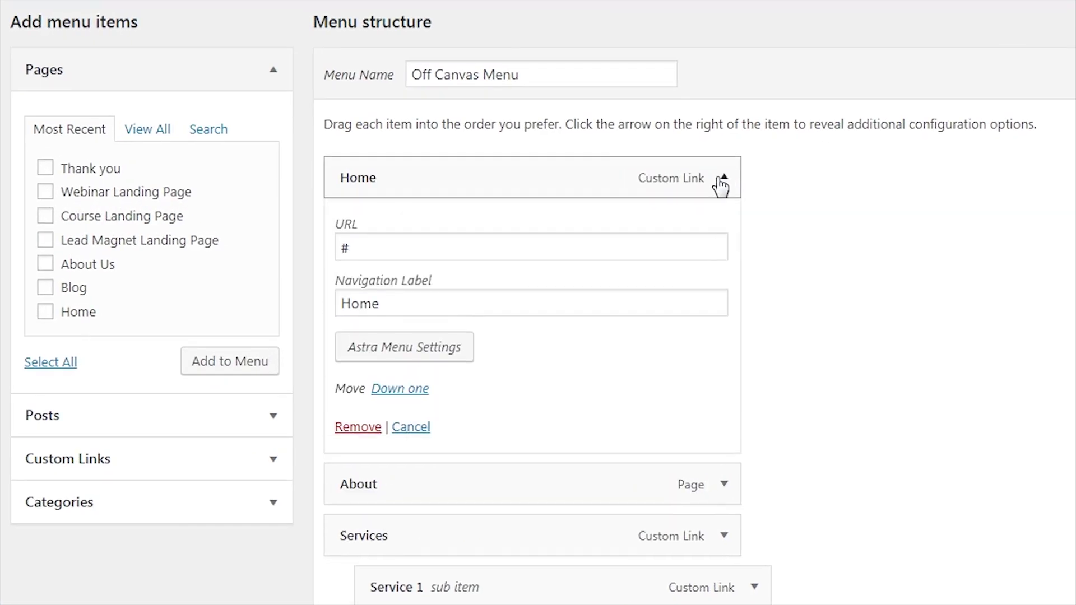
click(343, 303)
key(ctrl+v)
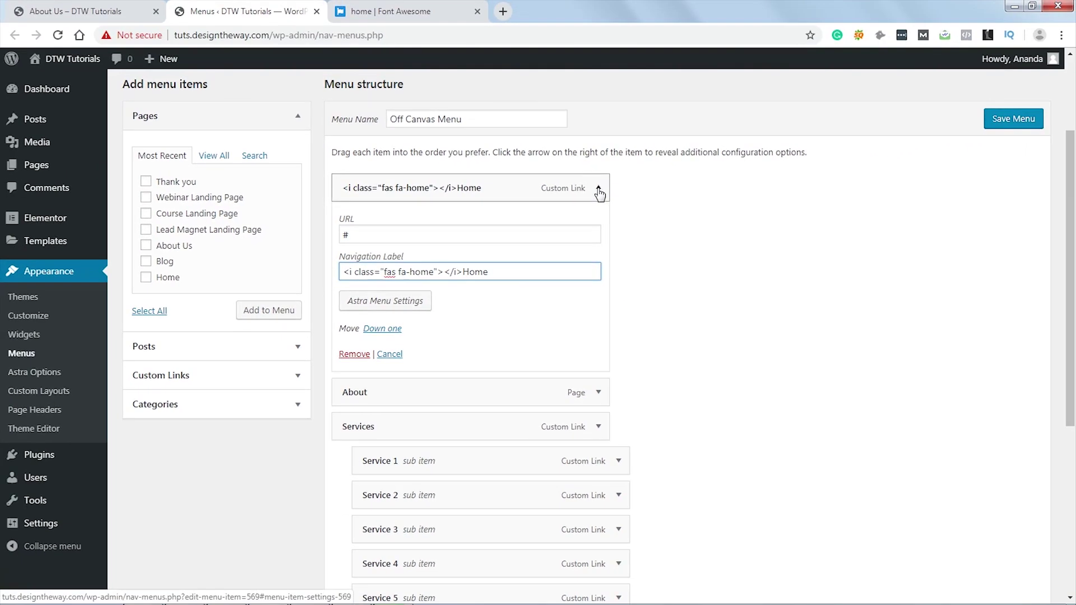
click(598, 189)
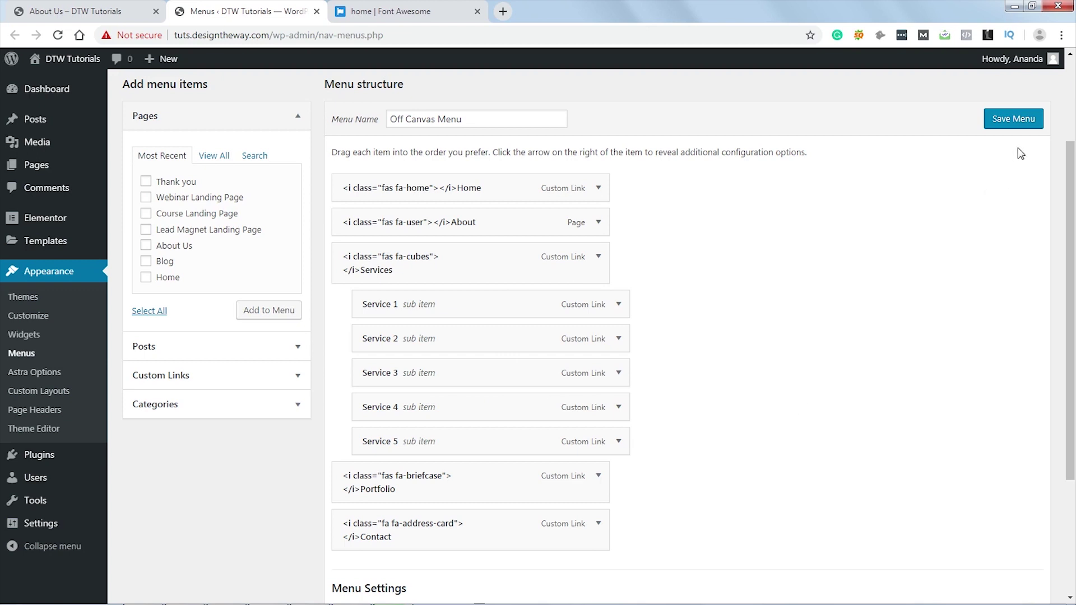
click(1023, 120)
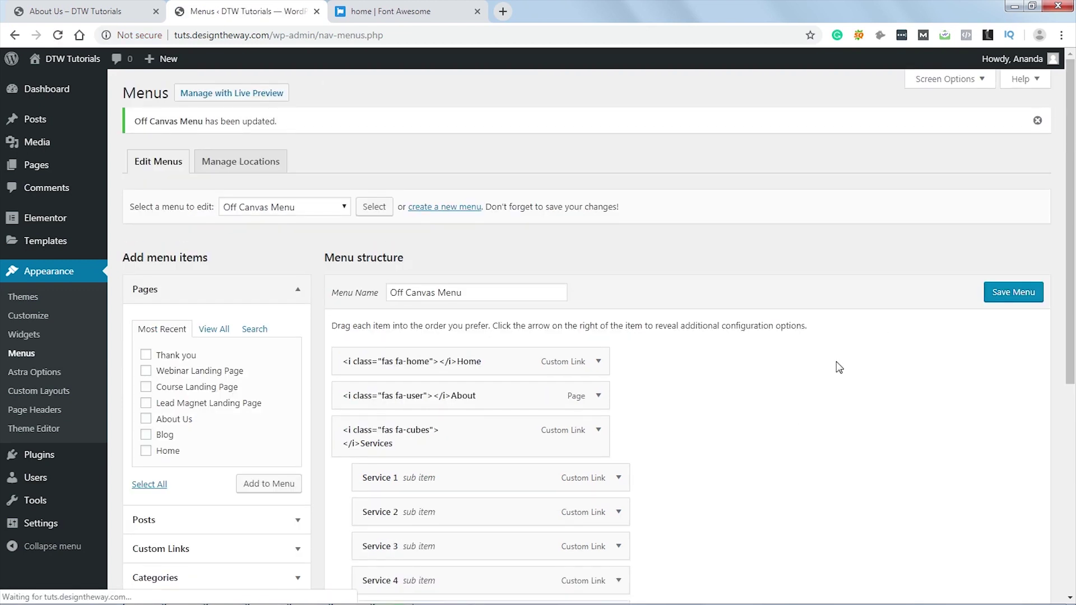
scroll(873, 380, down, 3)
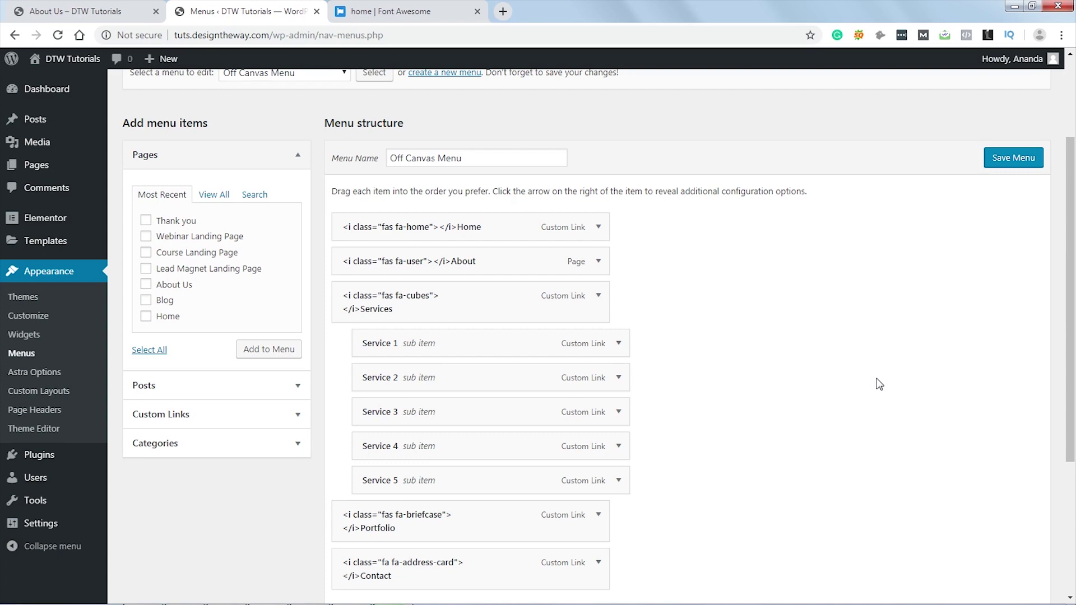
Close the Font Awesome tab and create a new popup template named 'Off canvas menu popup'.
middle_click(438, 16)
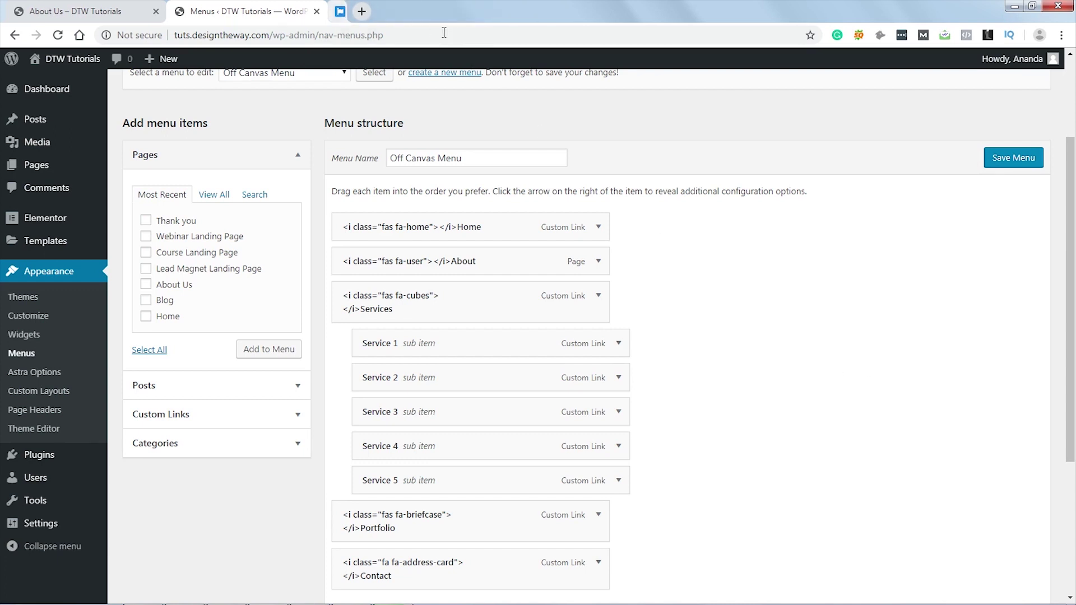
mouse_move(40, 249)
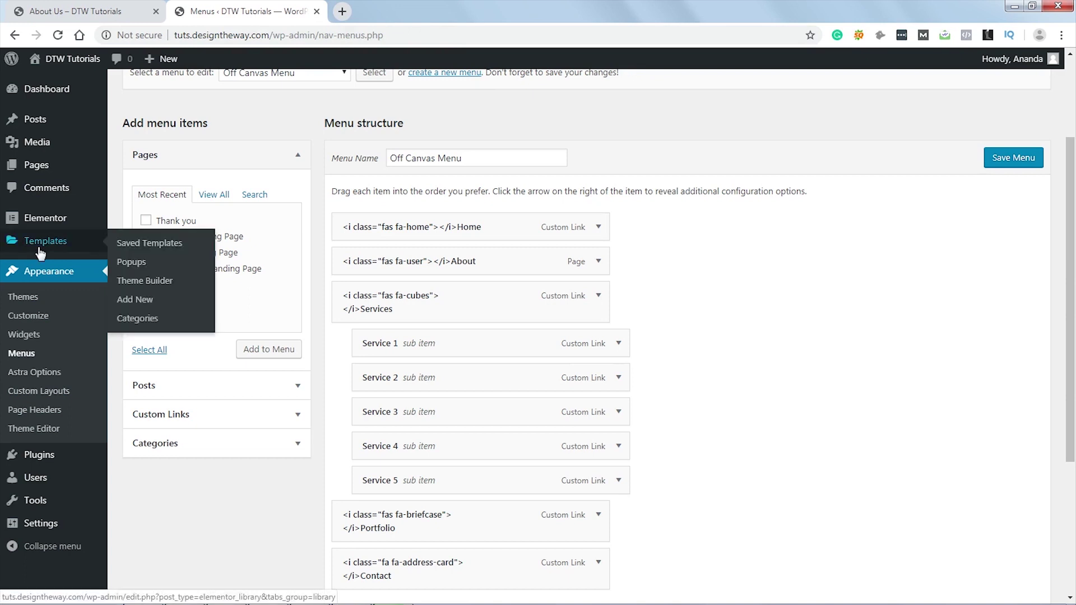
click(148, 260)
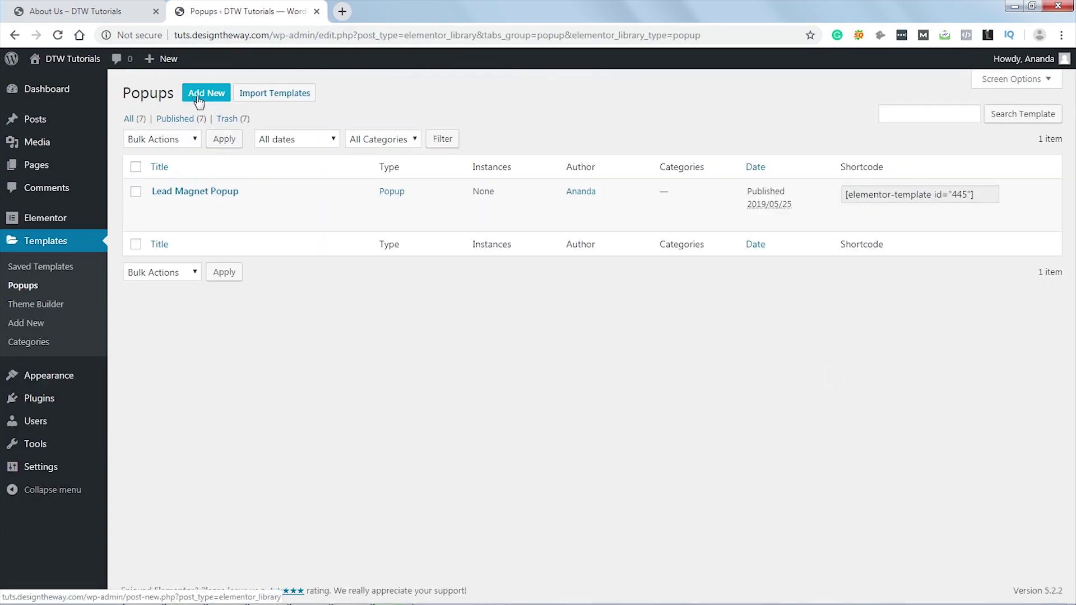
click(199, 96)
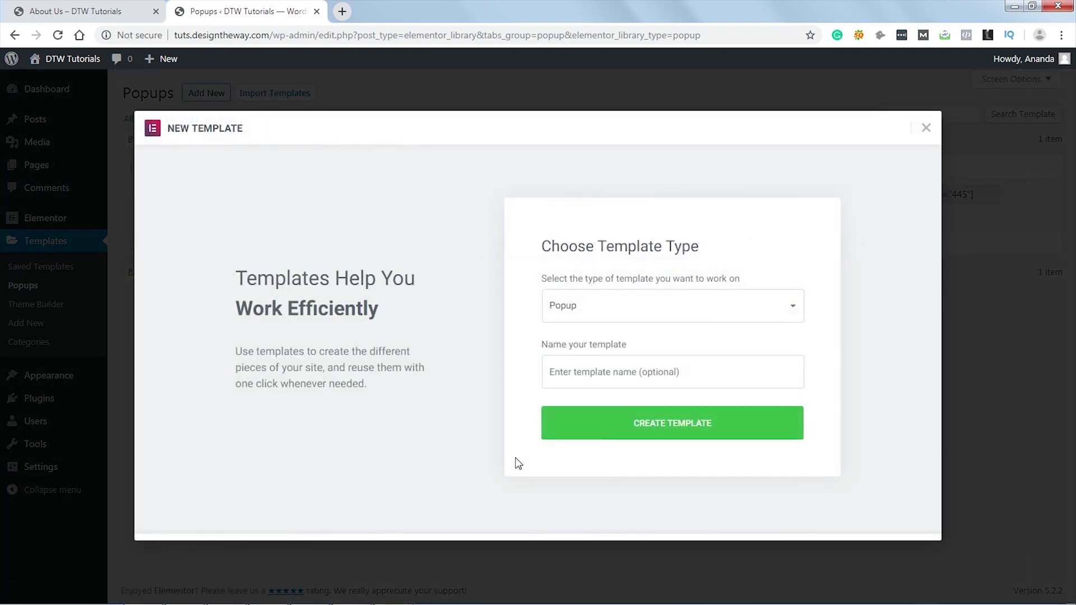
click(626, 373)
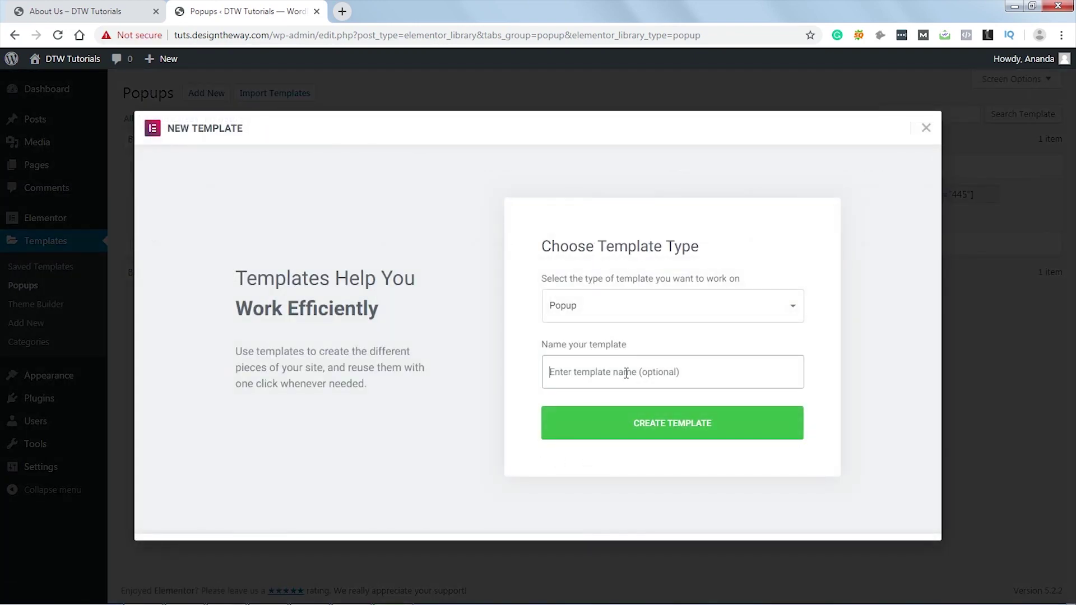
text(off c)
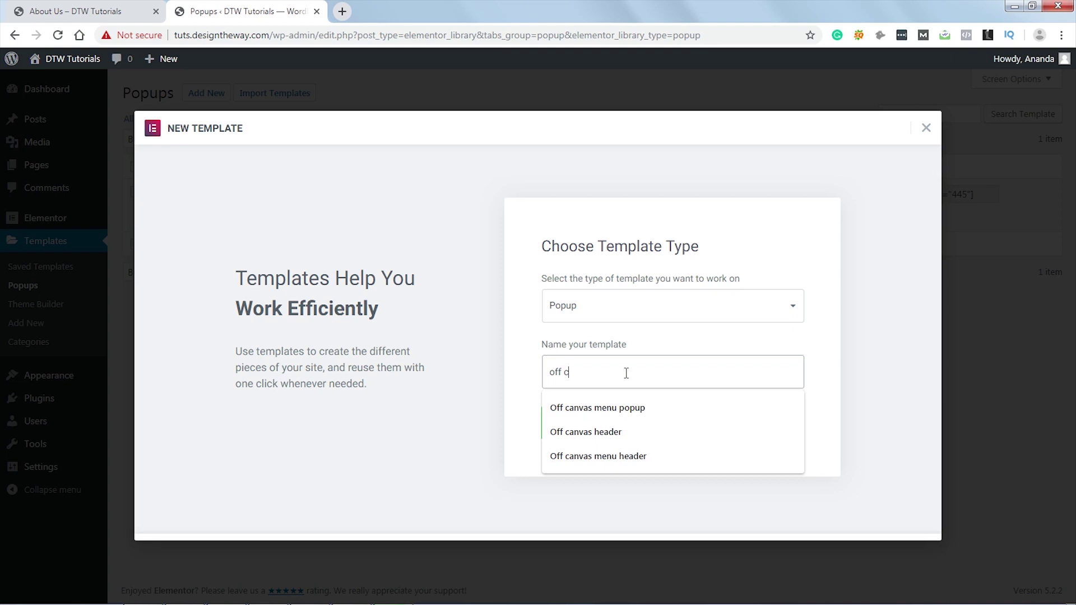
key(Down)
key(Return)
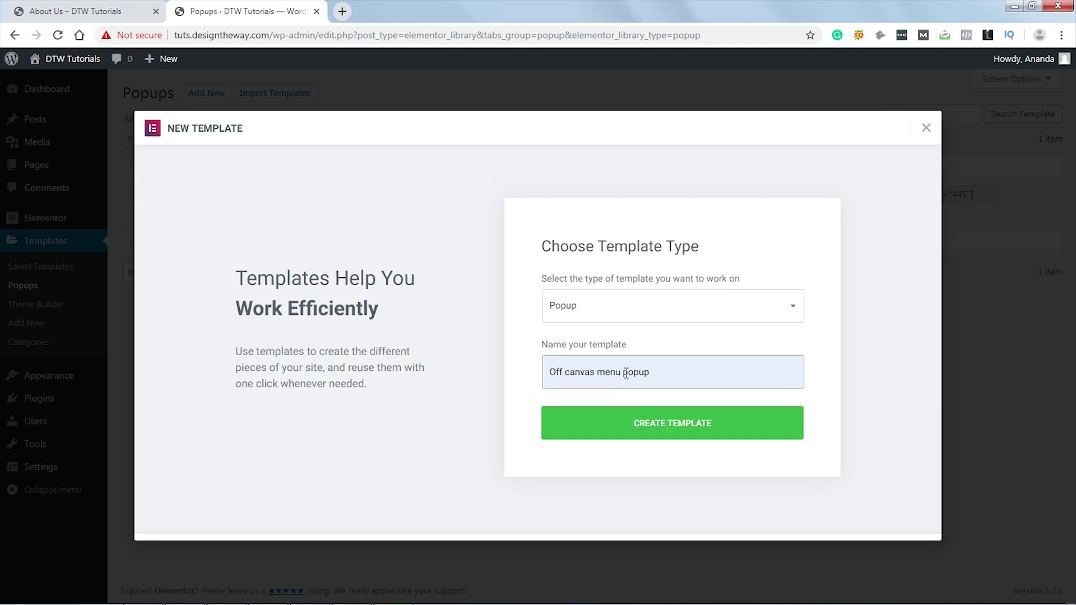
click(683, 430)
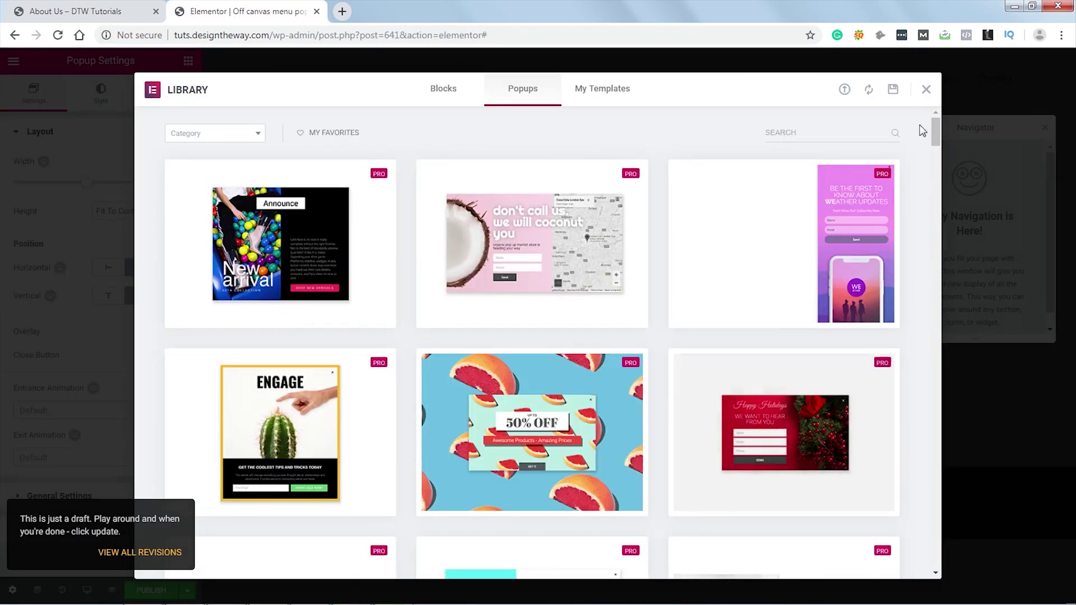
Set the popup width to 100 and height to Fit To Screen, position it left and top, and hide the overlay.
click(927, 92)
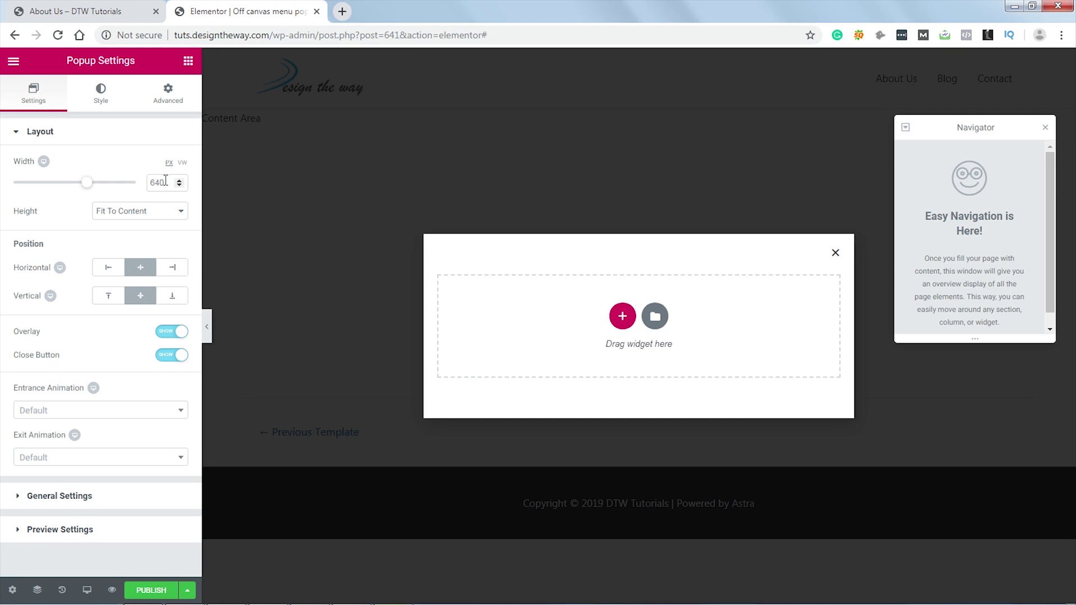
drag(165, 180, 145, 185)
text(100)
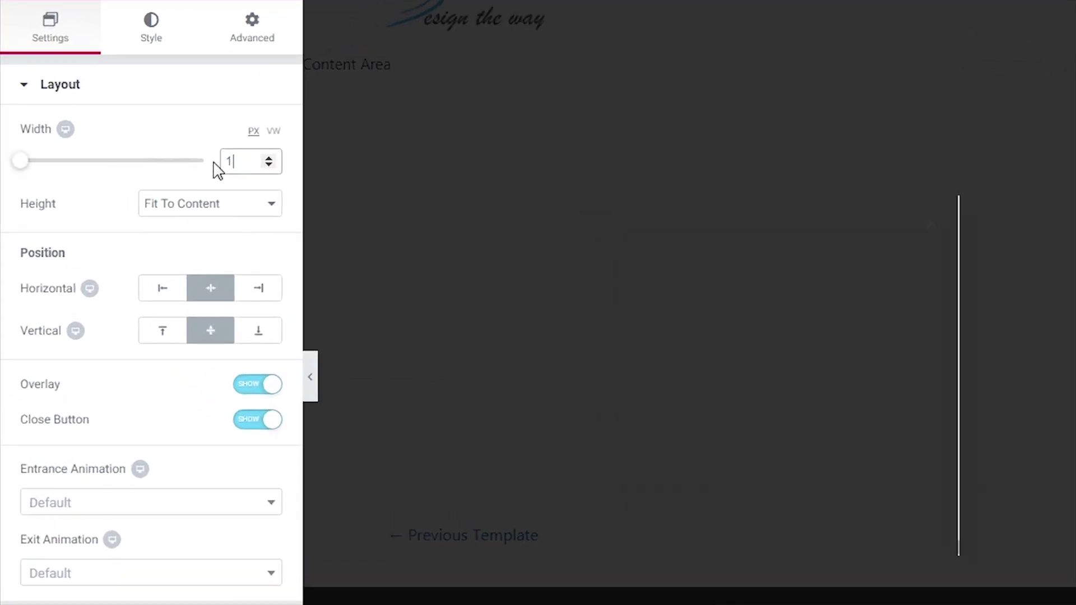
click(184, 178)
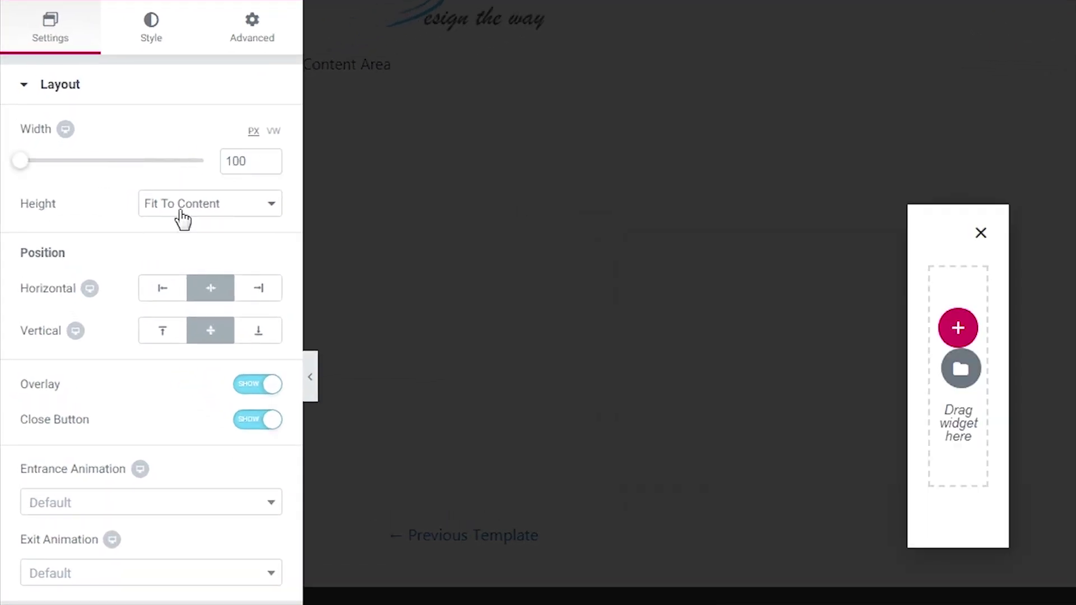
click(242, 213)
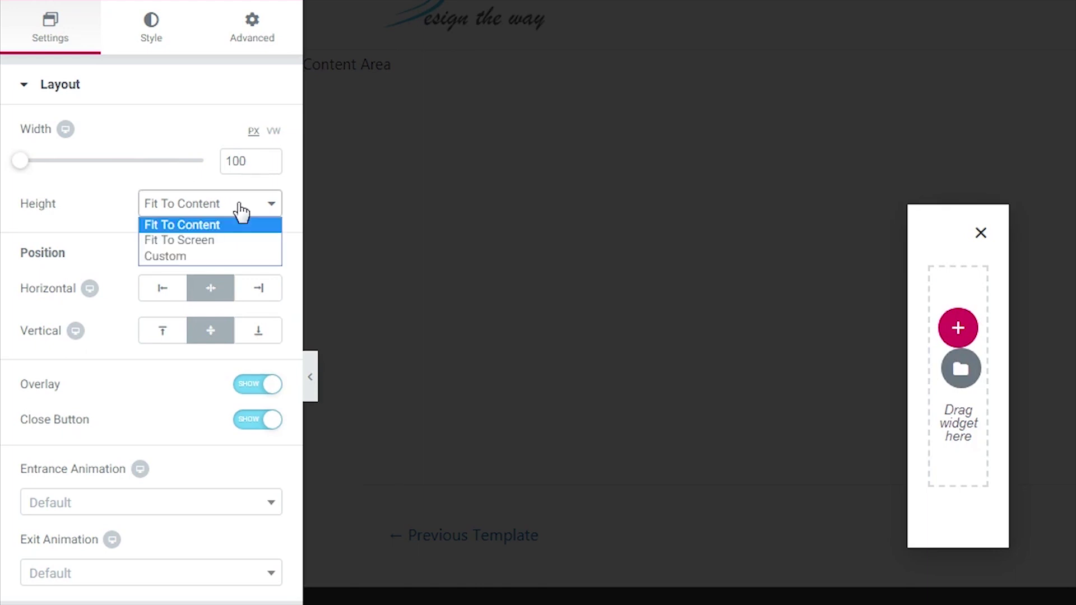
click(200, 241)
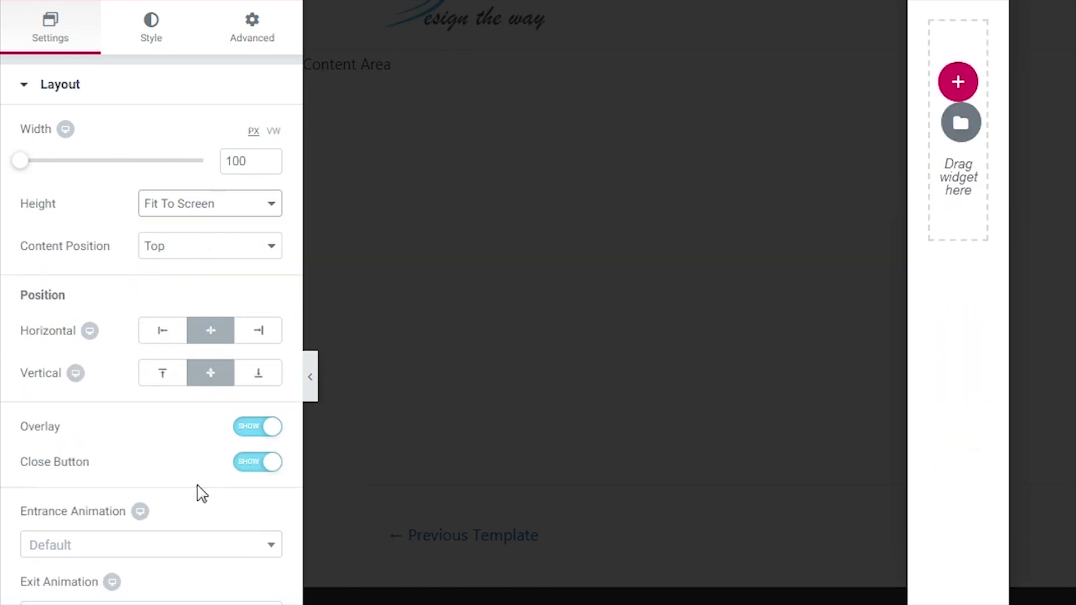
click(161, 332)
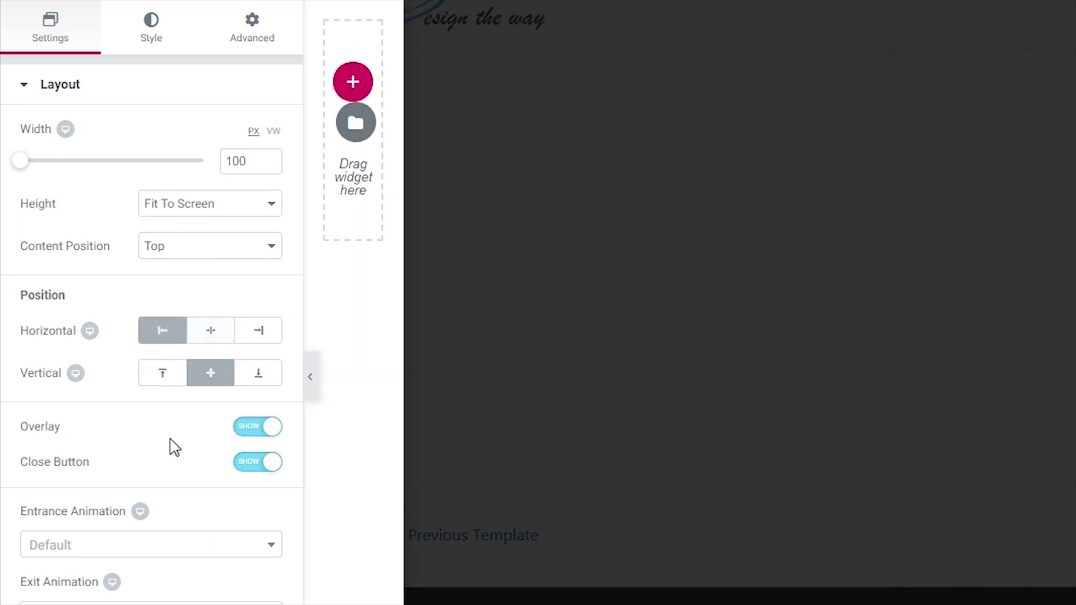
click(162, 375)
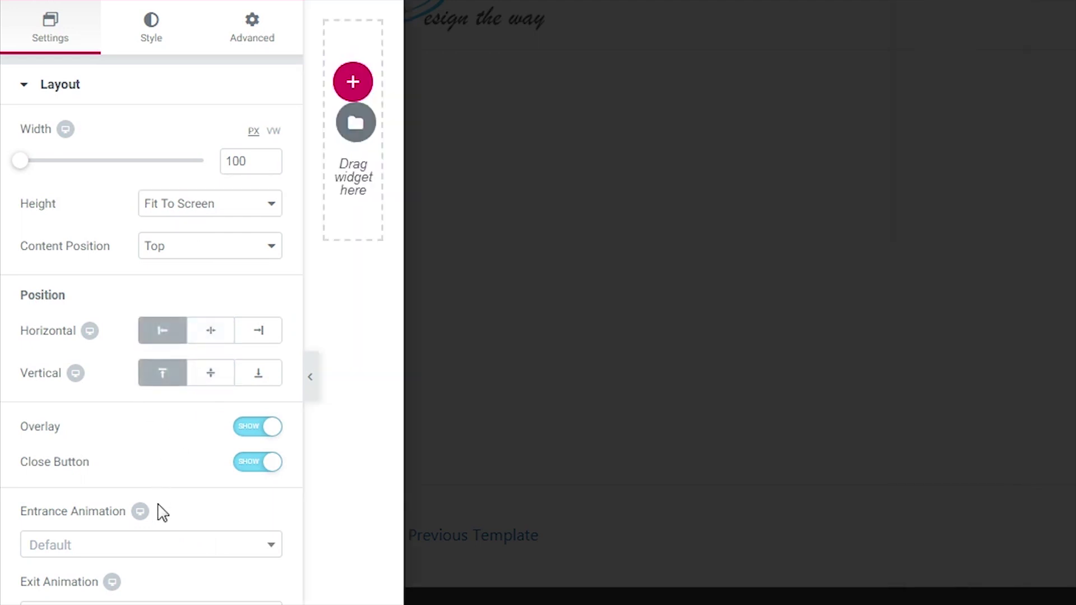
click(253, 431)
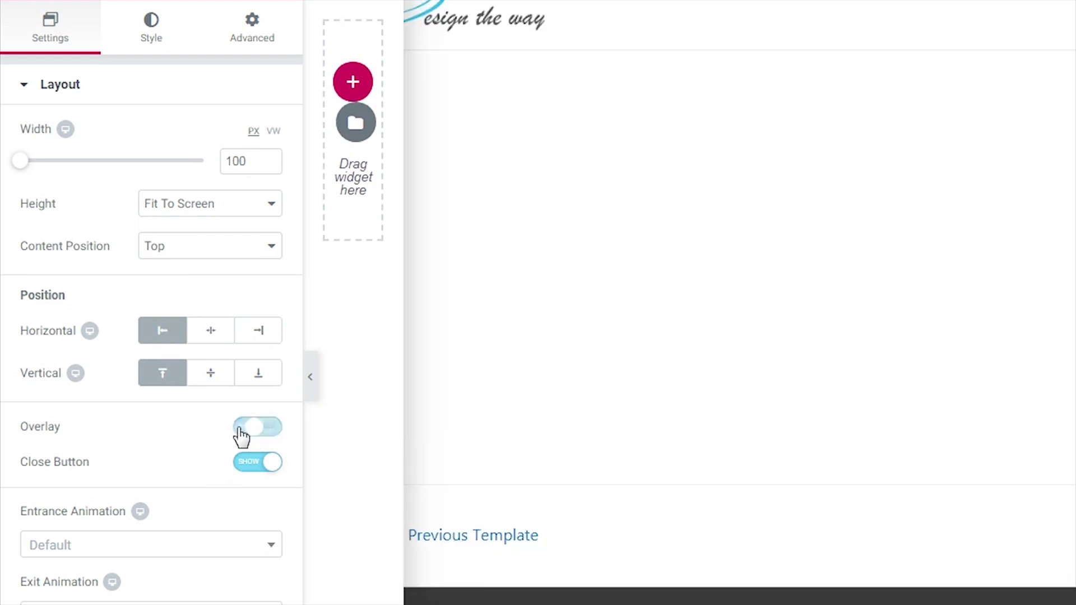
Set entrance animation Slide In Left, exit animation Slide Out Left, and duration 0.5 seconds.
click(167, 458)
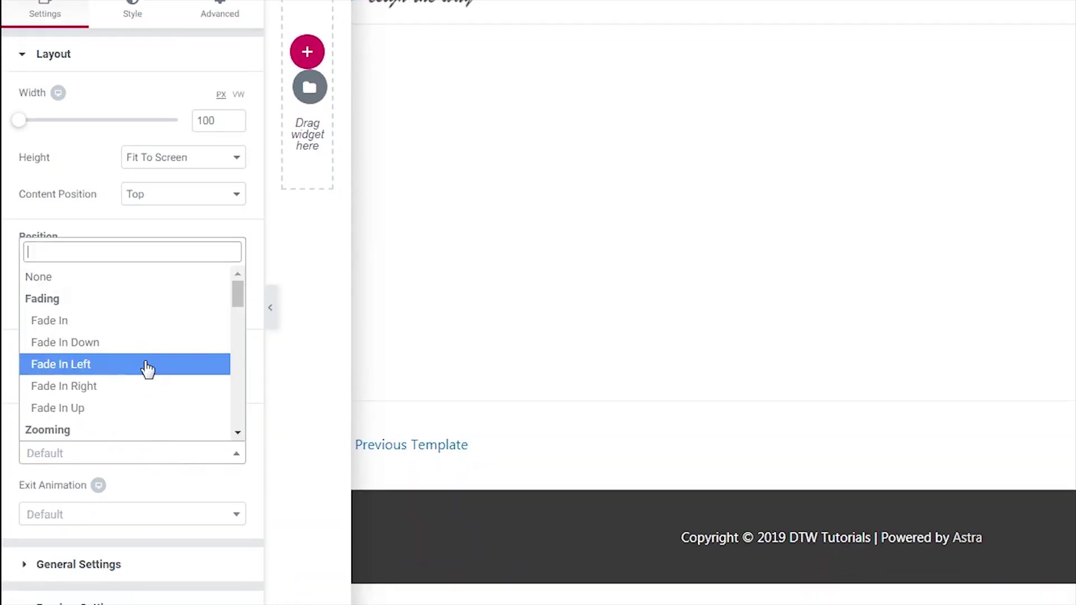
scroll(147, 368, down, 3)
scroll(147, 368, down, 3)
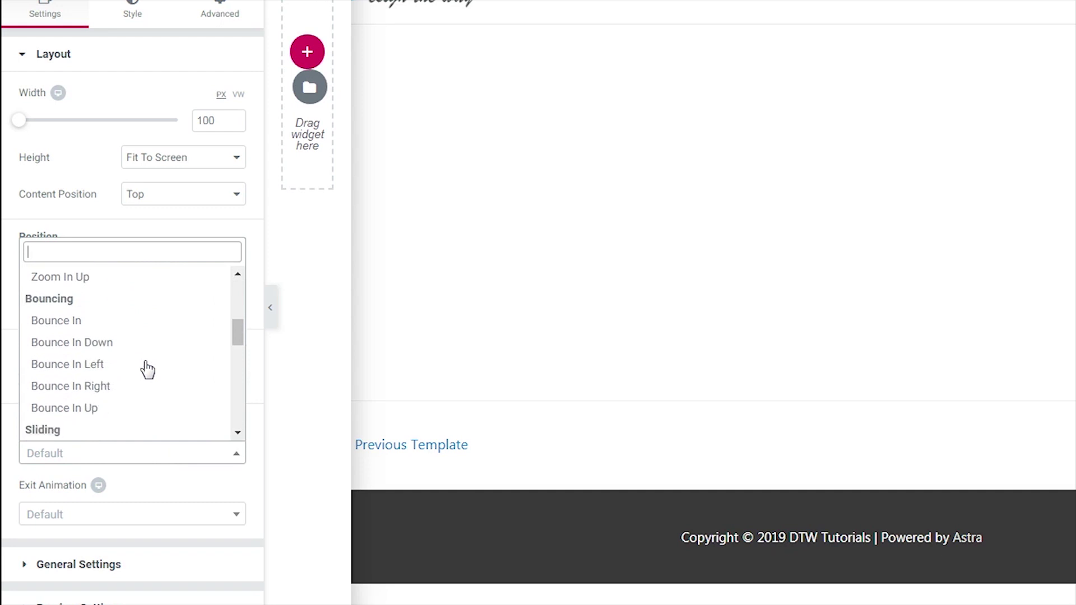
click(71, 392)
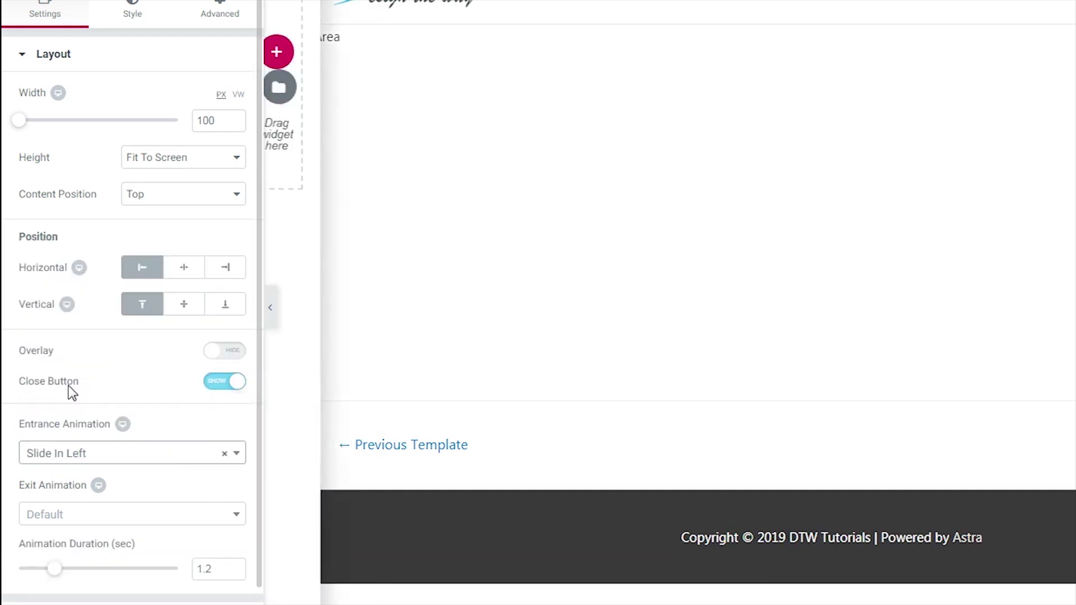
click(174, 520)
scroll(152, 458, down, 5)
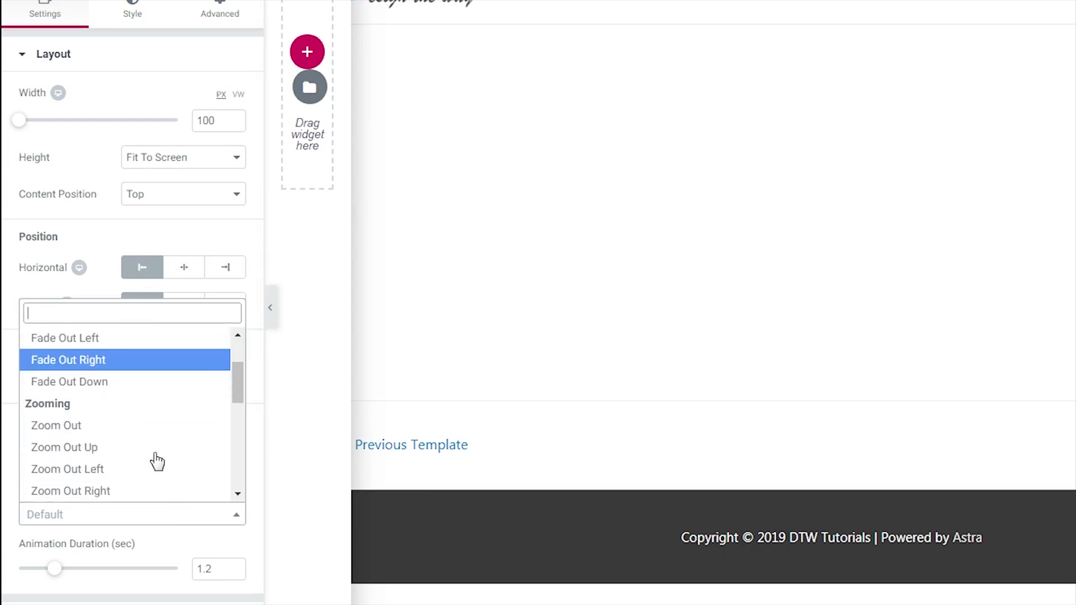
scroll(153, 460, down, 3)
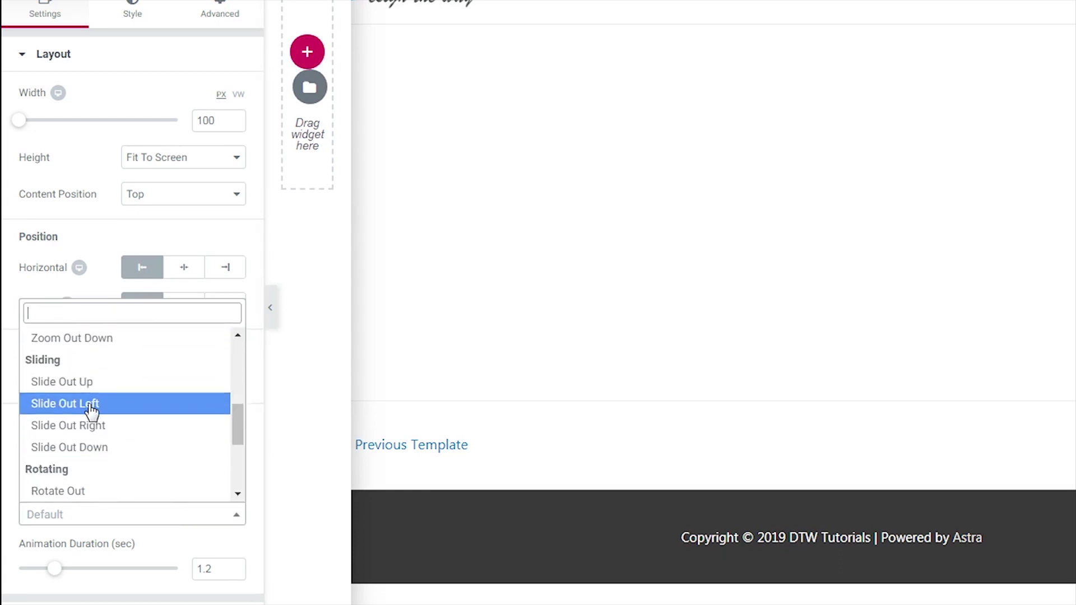
click(88, 404)
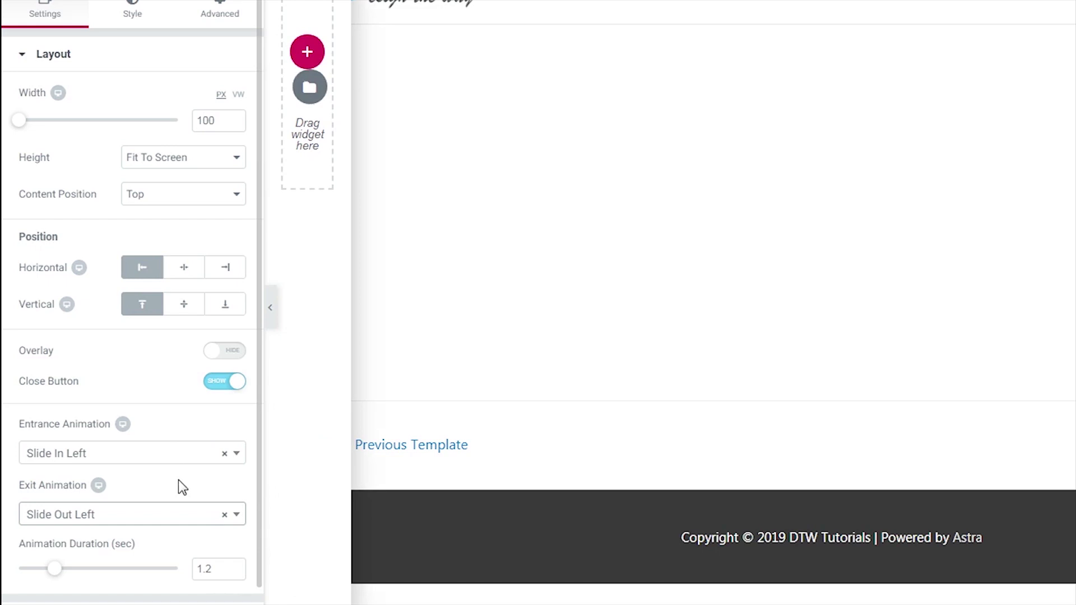
drag(214, 569, 190, 568)
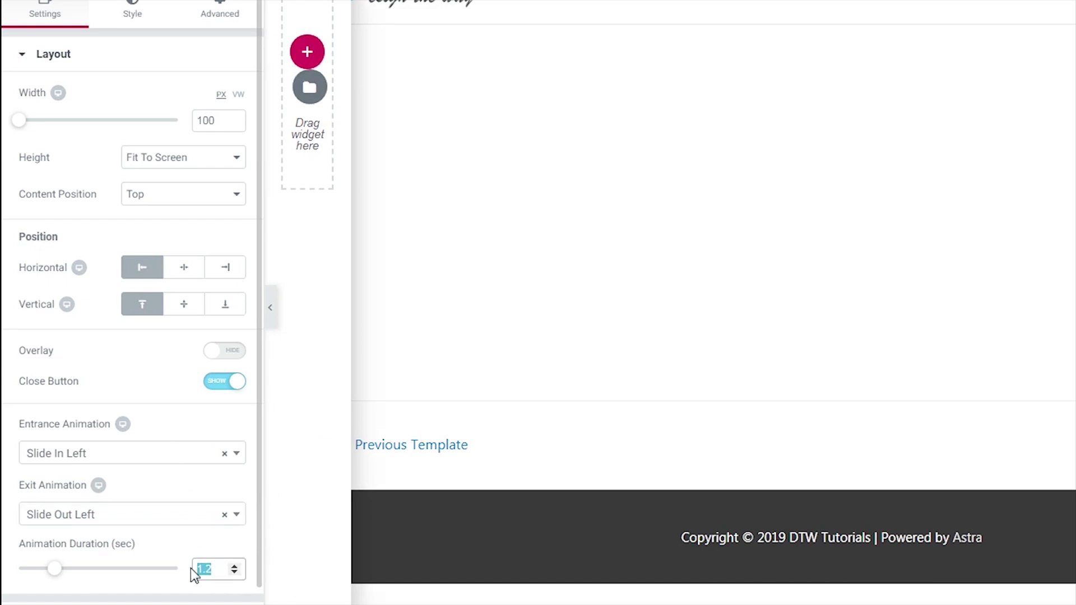
text(0.5)
click(180, 548)
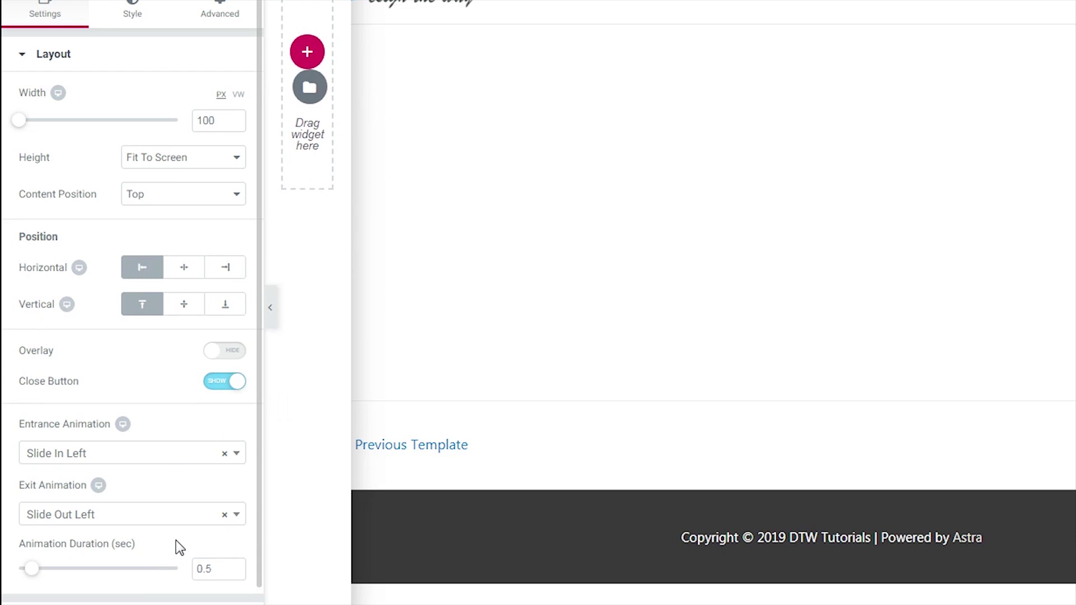
In the Style tab's Close Button section, set Vertical Position 1 and Horizontal Position 5.
click(131, 11)
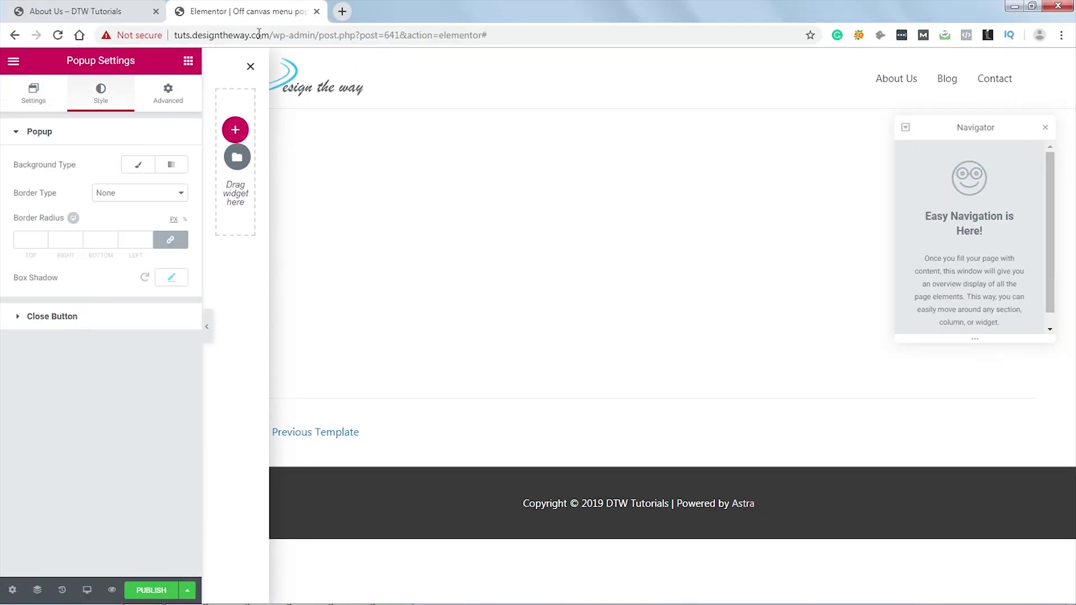
click(90, 320)
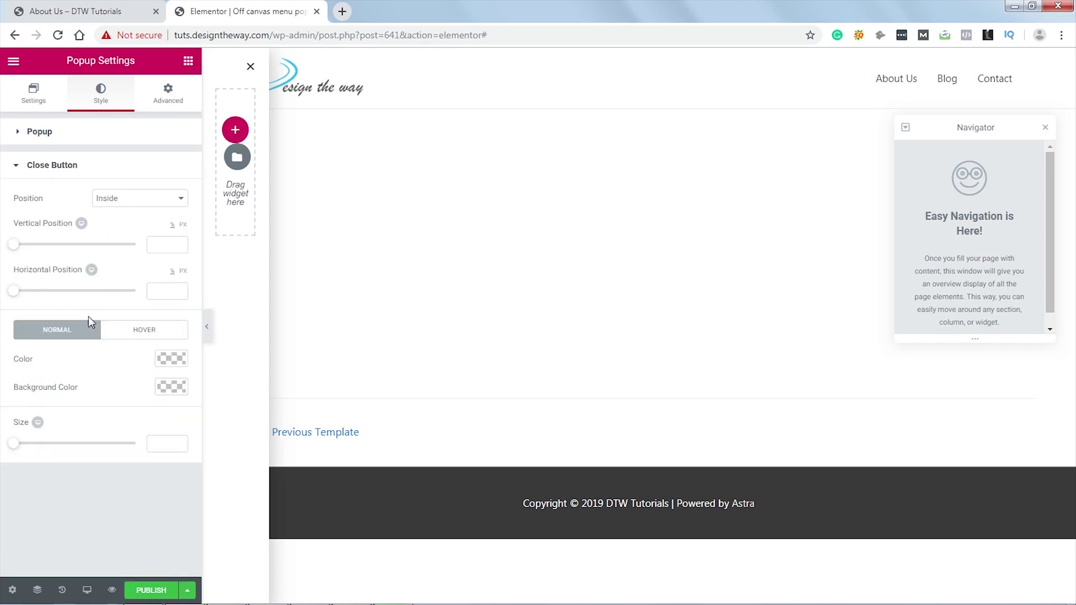
click(164, 246)
text(1)
click(162, 292)
text(5)
click(95, 500)
In Advanced settings, switch on Prevent Closing on Overlay and Prevent Closing on ESC key.
click(168, 96)
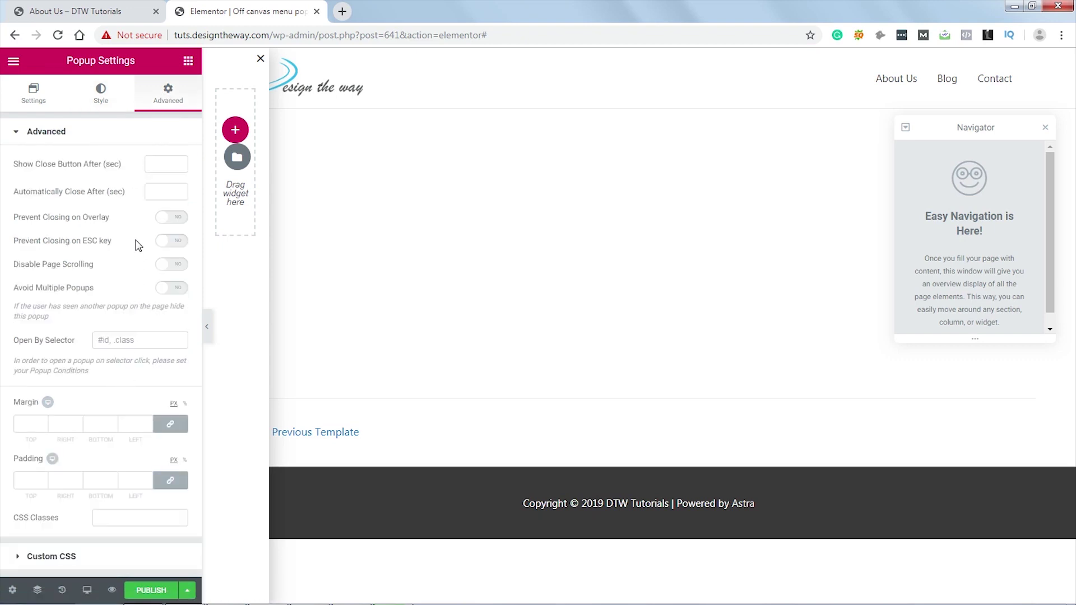
click(176, 223)
click(178, 246)
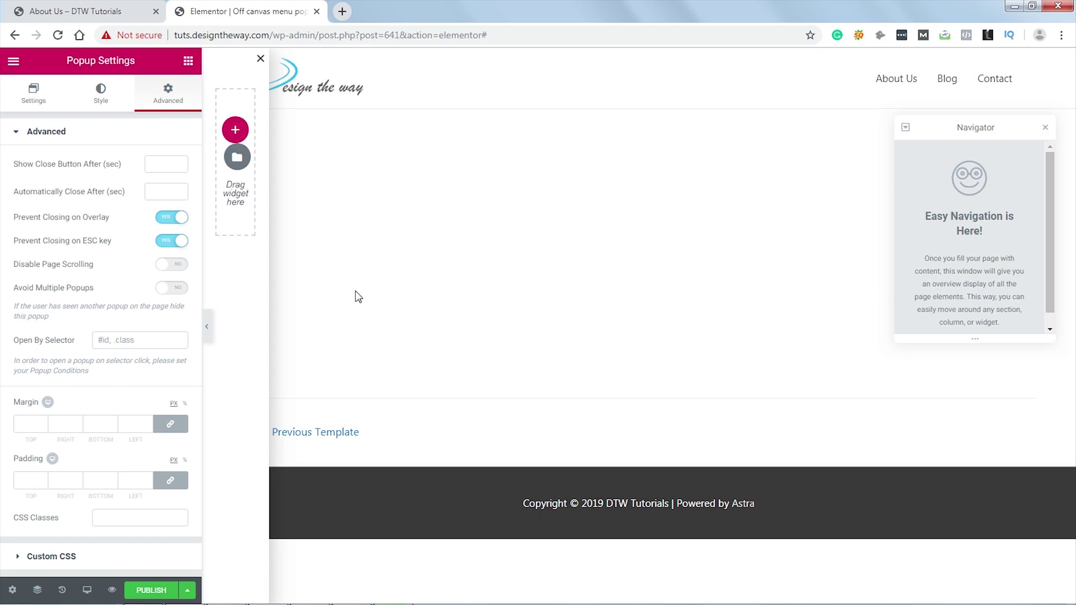
Drag a Nav Menu widget into the popup and select the Off Canvas Menu.
click(188, 60)
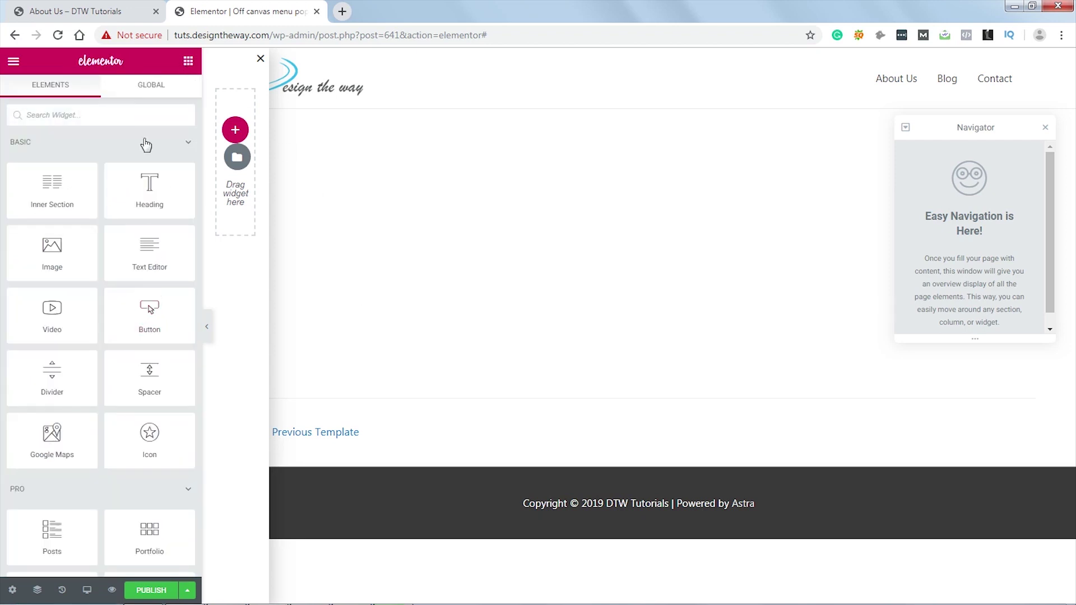
click(130, 115)
text(nav)
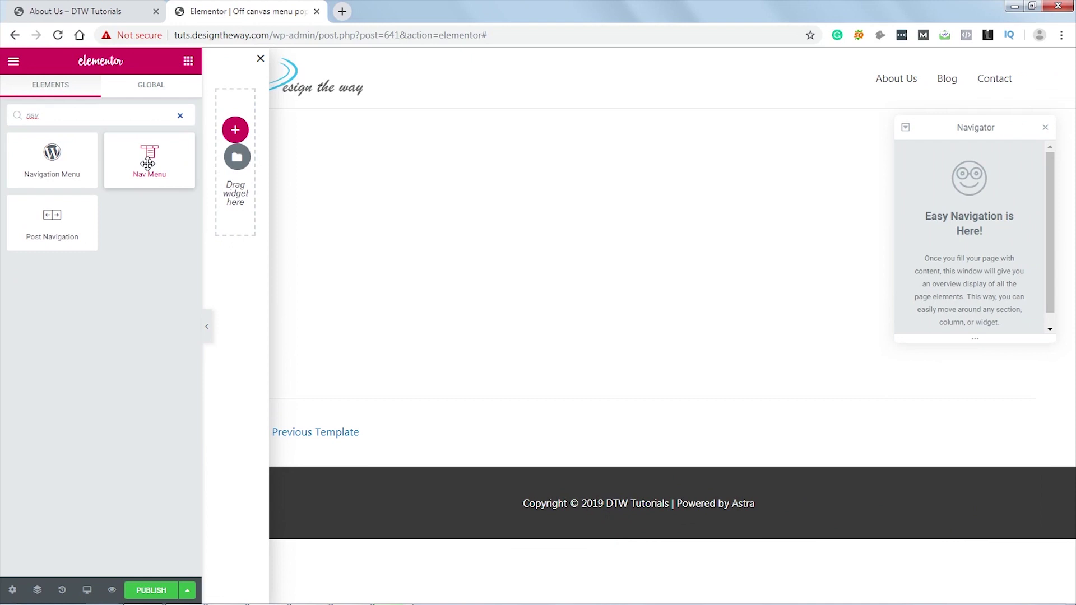
drag(147, 163, 235, 120)
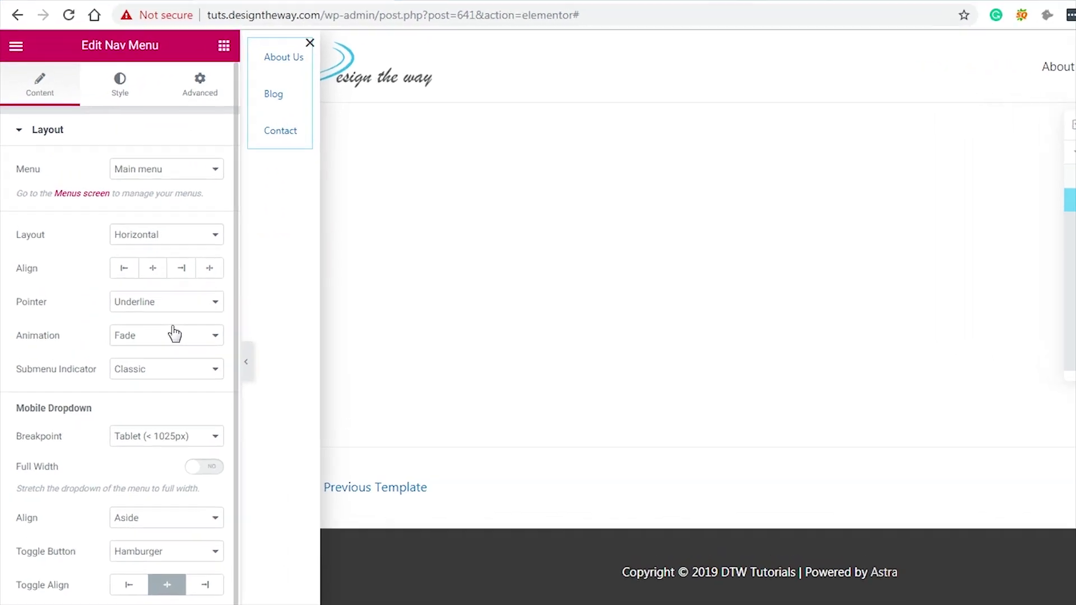
click(192, 170)
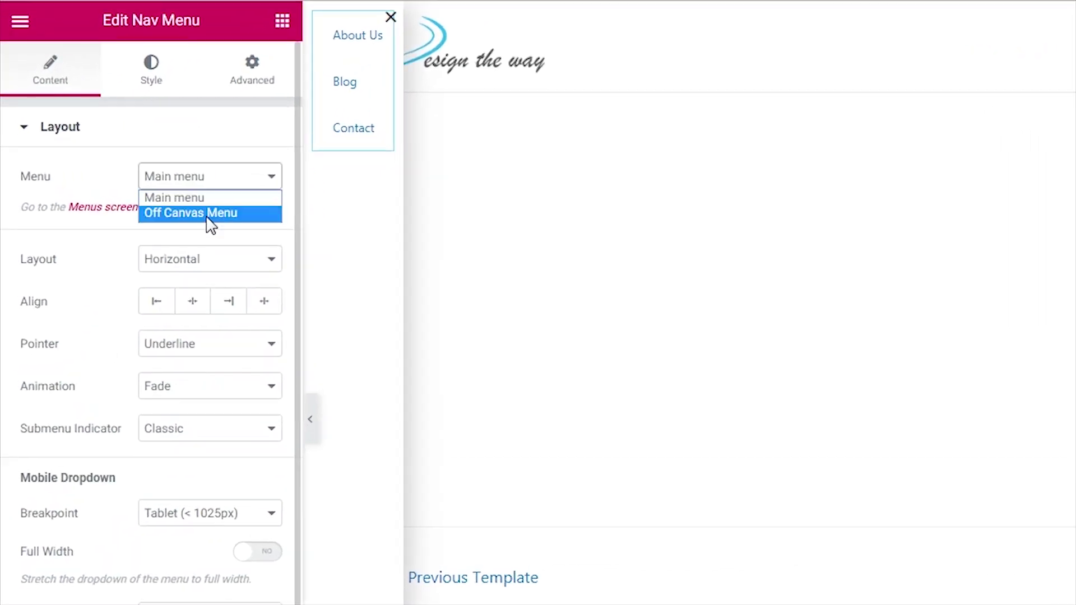
click(211, 214)
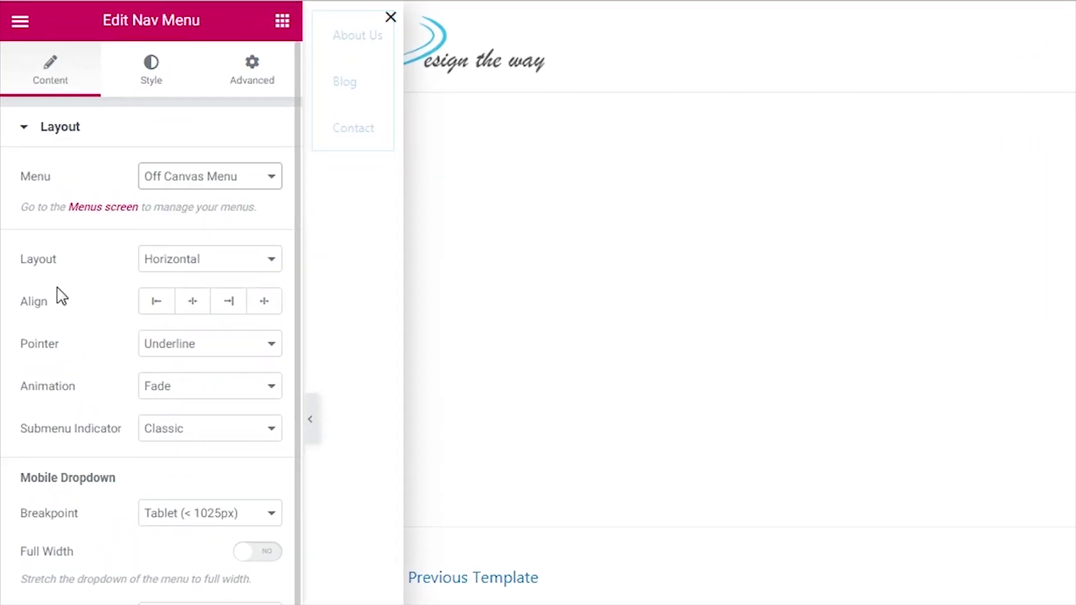
Set the nav menu to Vertical layout, Background pointer, Chevron submenu indicator and Breakpoint None.
click(234, 263)
click(196, 295)
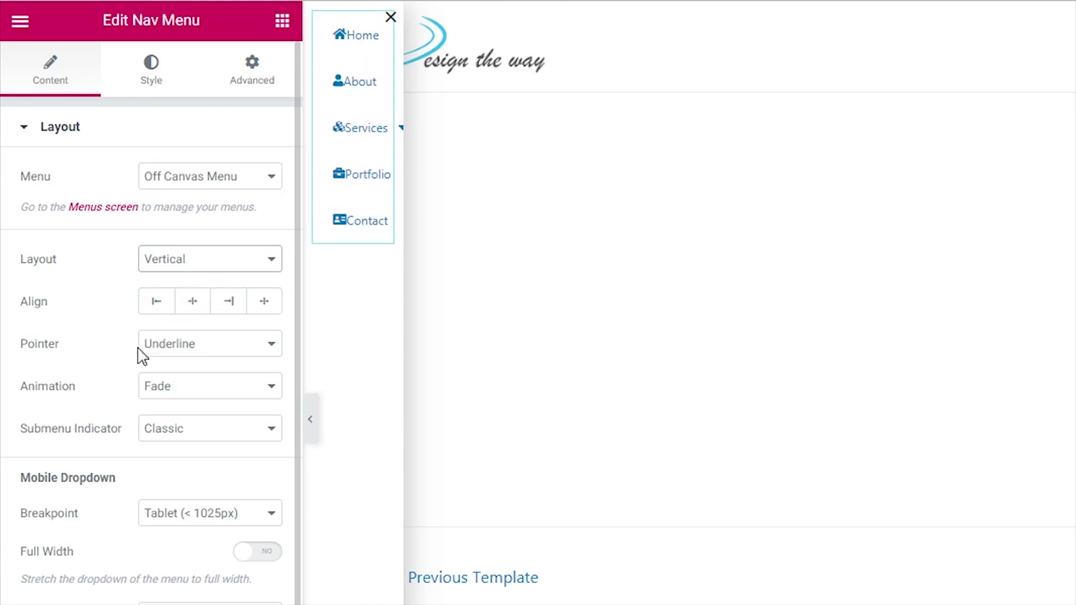
click(209, 353)
click(178, 443)
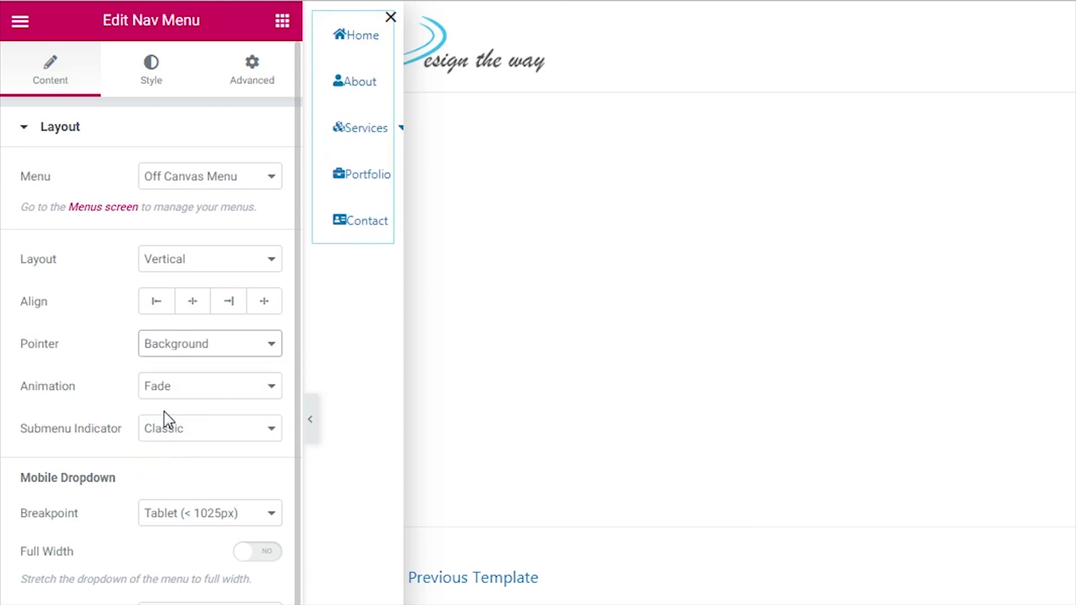
click(225, 439)
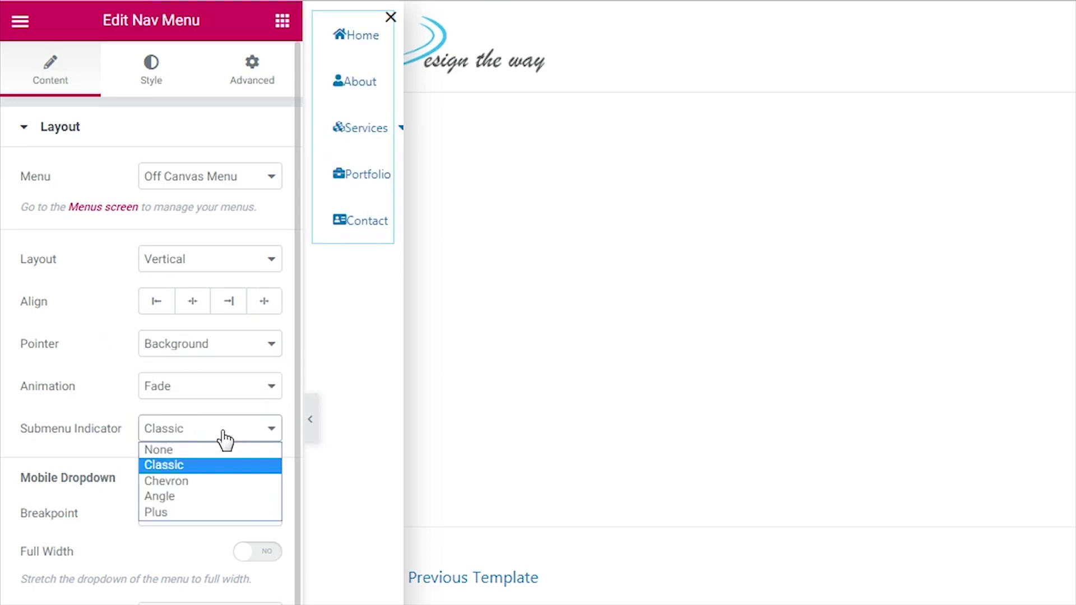
click(190, 481)
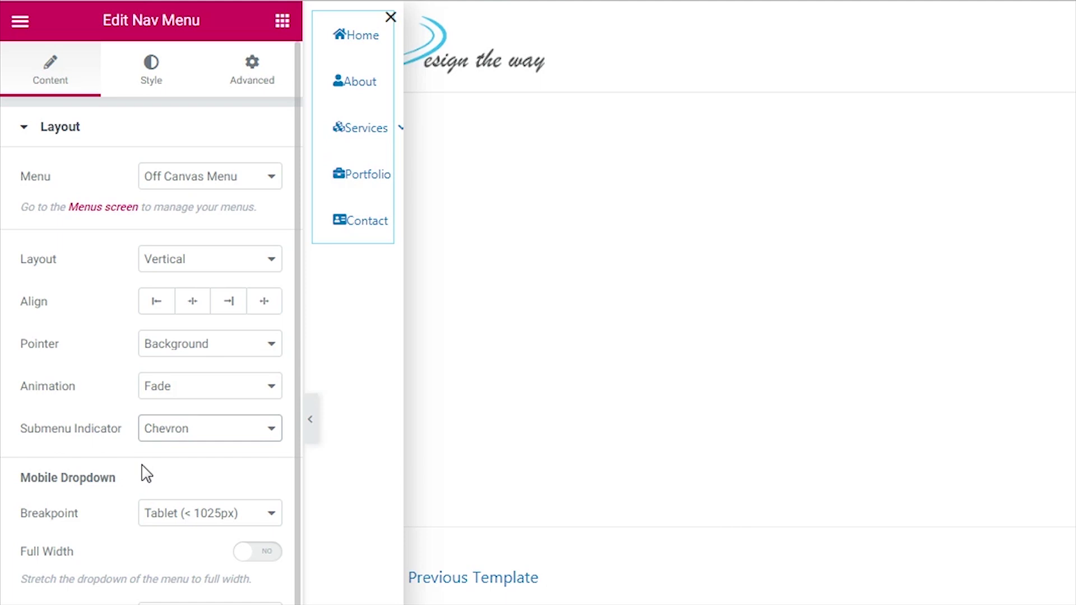
click(238, 518)
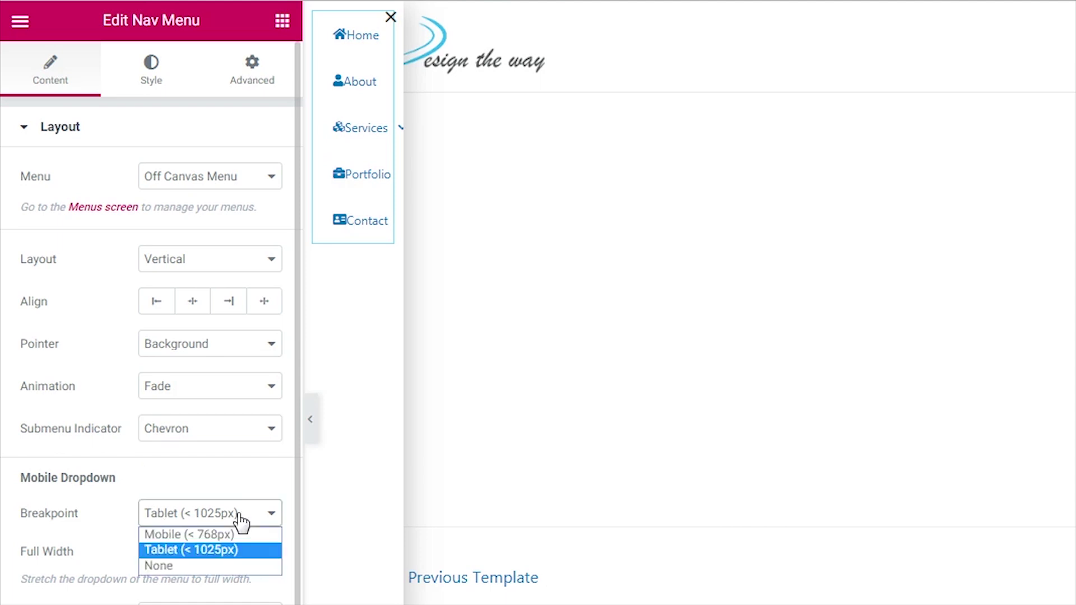
click(166, 565)
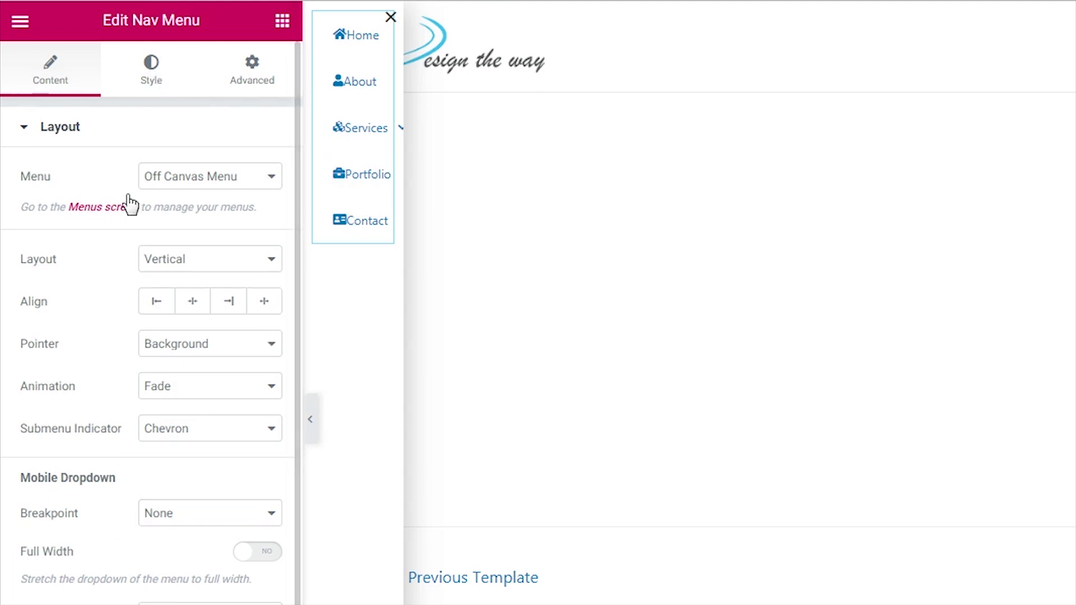
click(152, 70)
Set the main menu typography to font size 15 and weight 400.
click(257, 181)
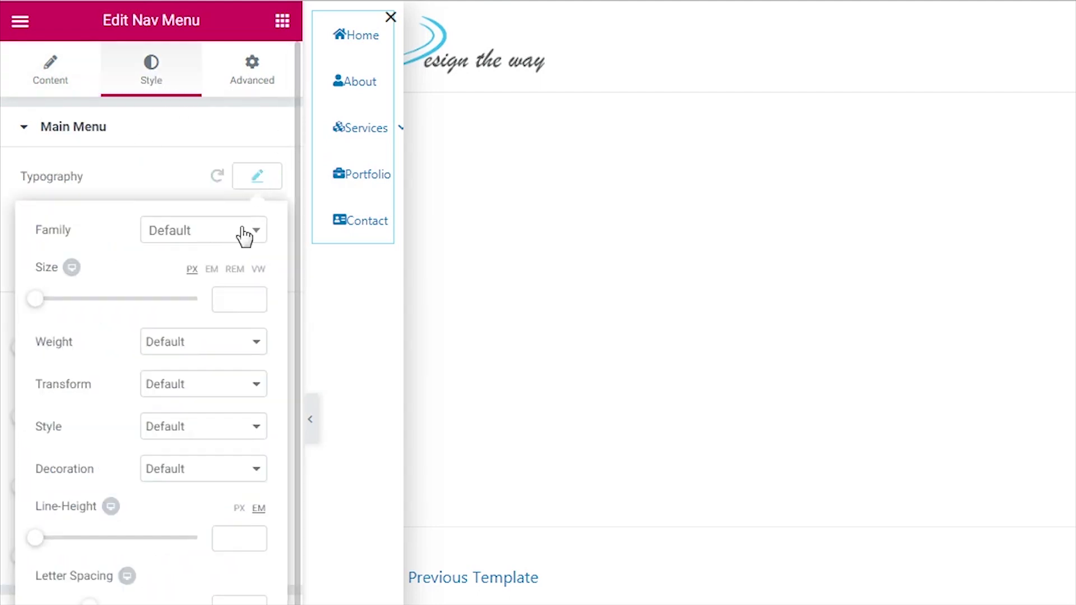
click(223, 298)
text(15)
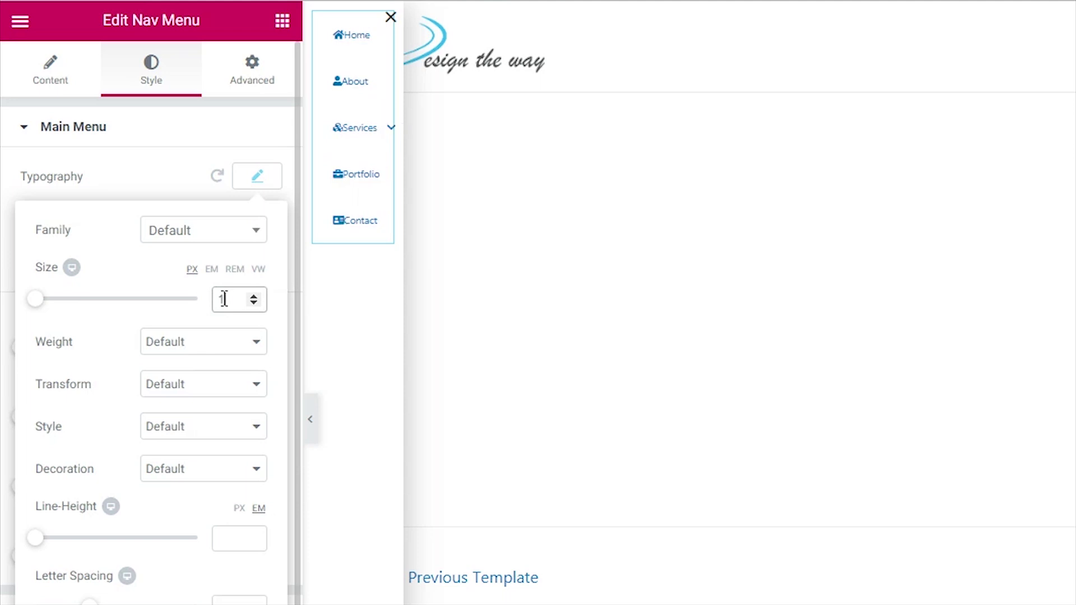
click(235, 349)
click(185, 410)
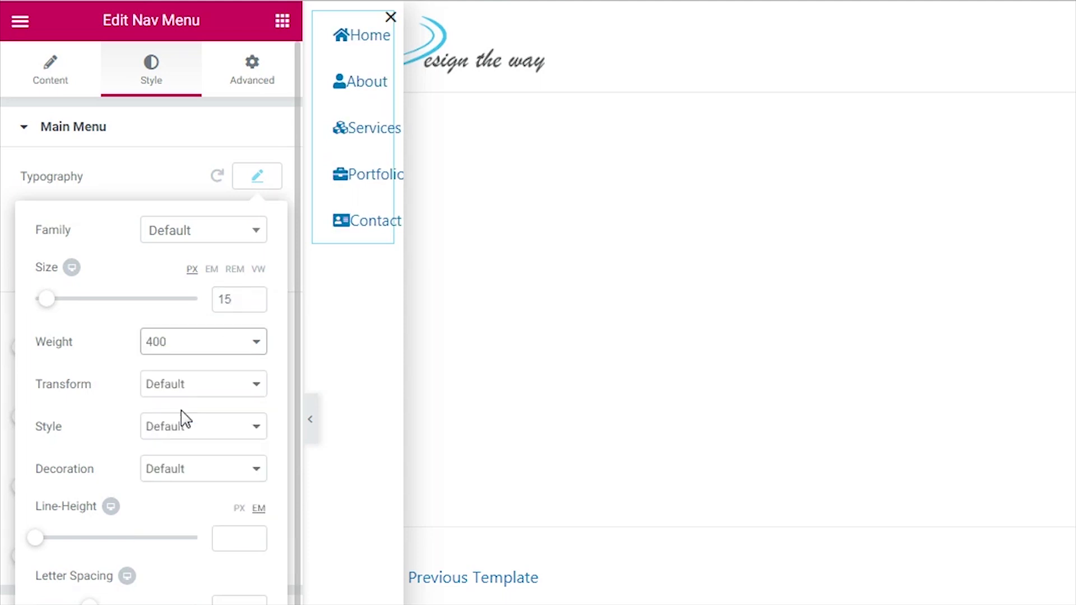
click(259, 179)
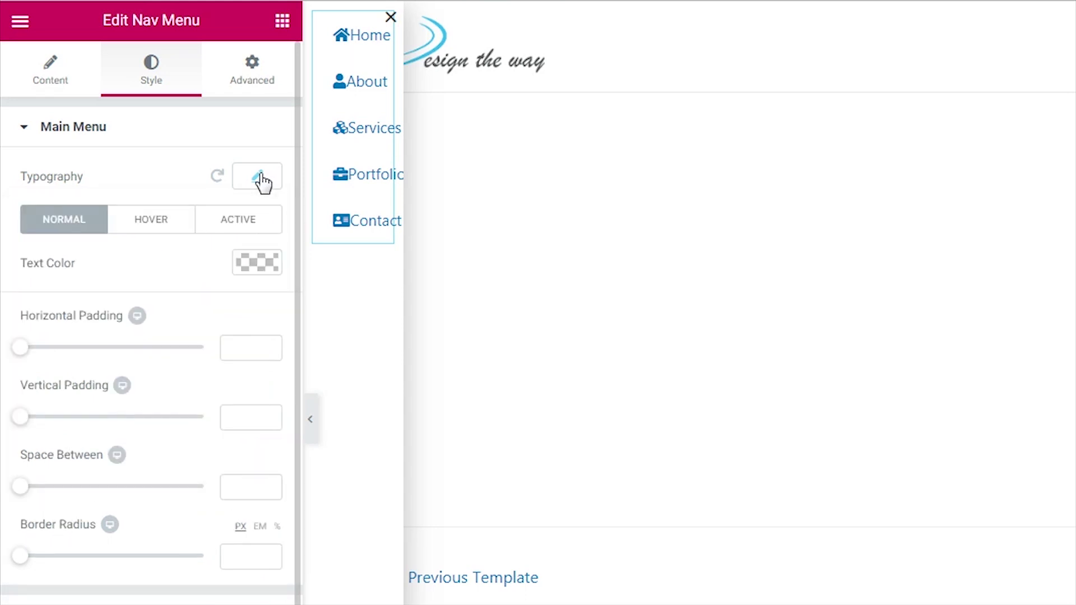
Make the menu item text black and drag vertical padding to 25.
click(257, 264)
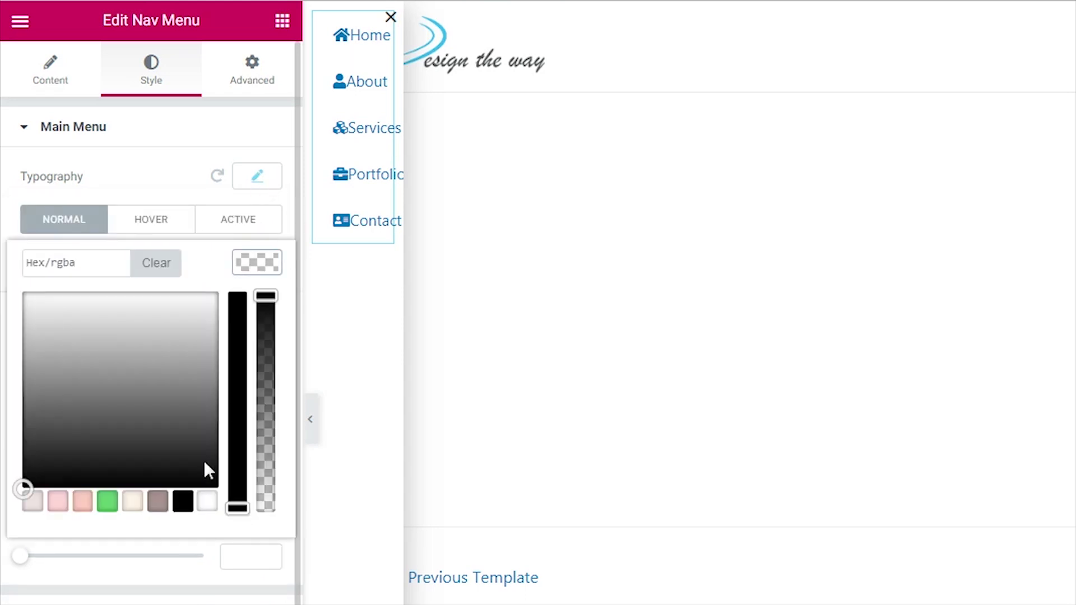
click(183, 502)
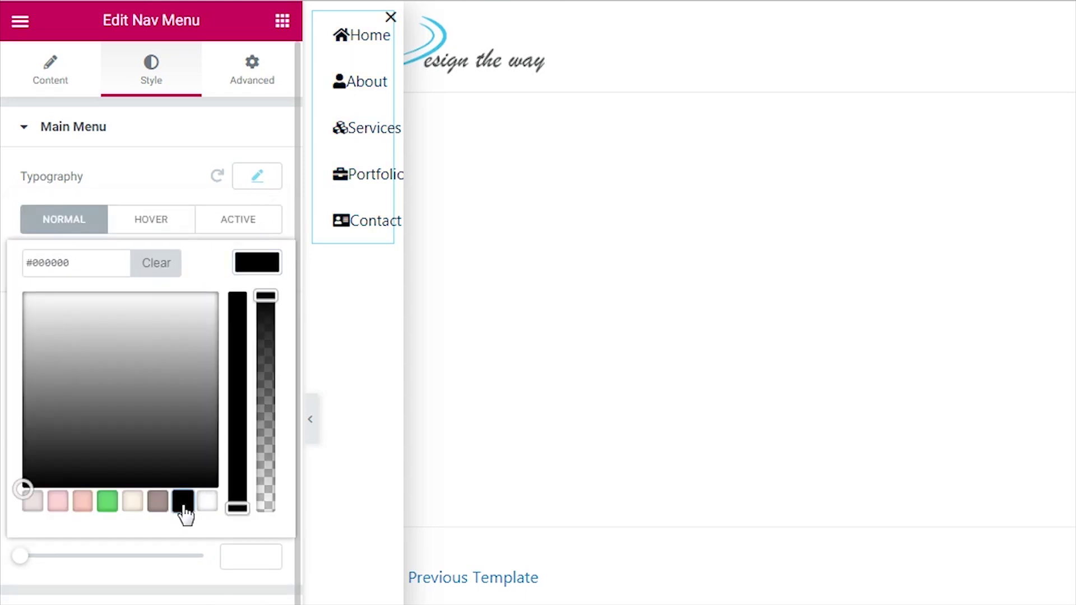
click(250, 261)
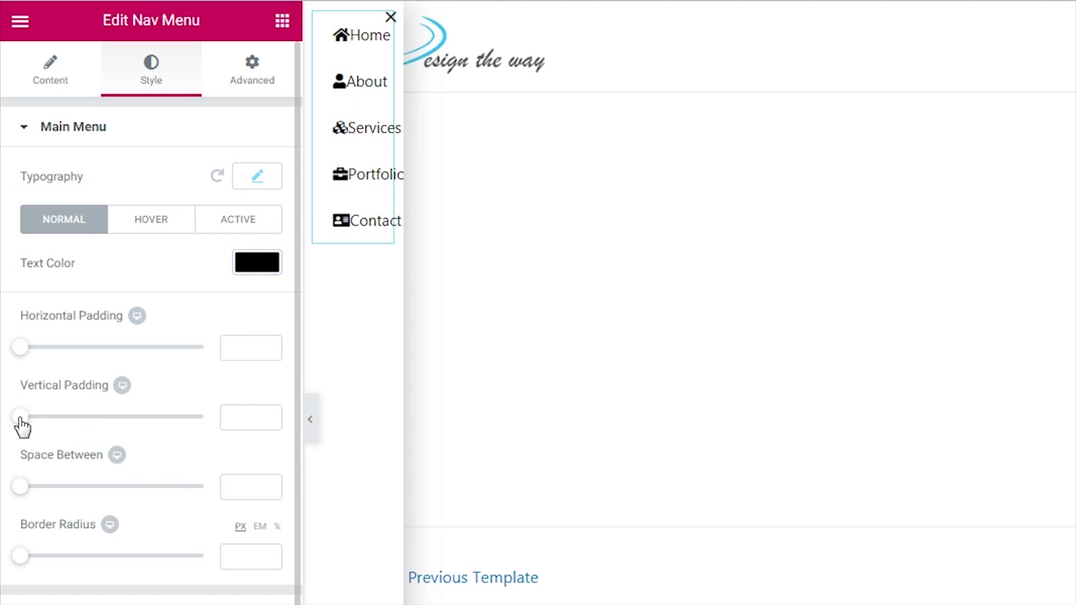
drag(21, 421, 111, 425)
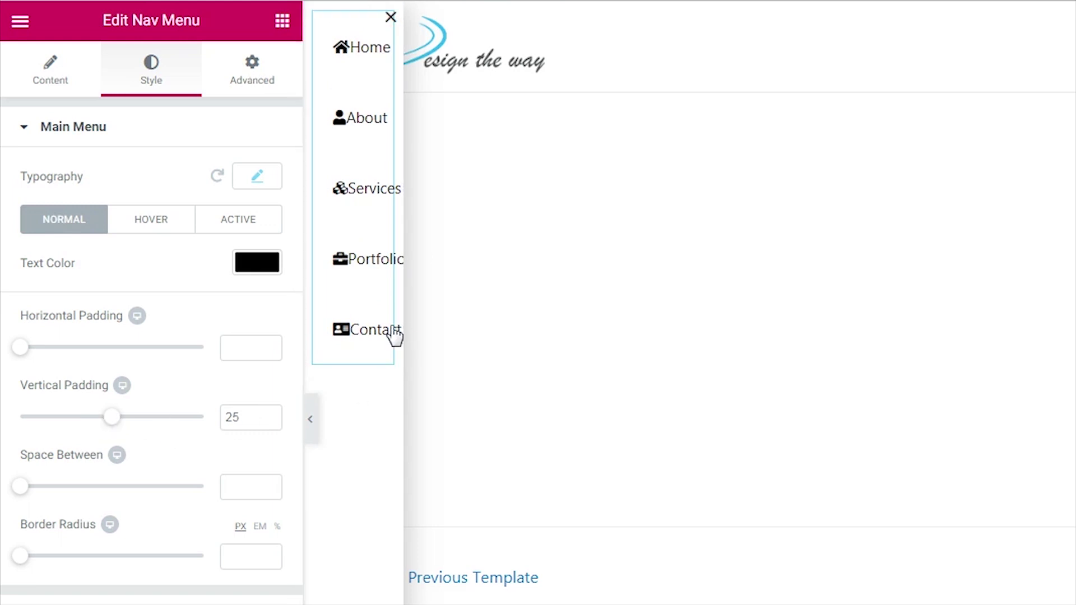
On the Hover tab, set the pointer colour to purple #6931d8.
click(149, 224)
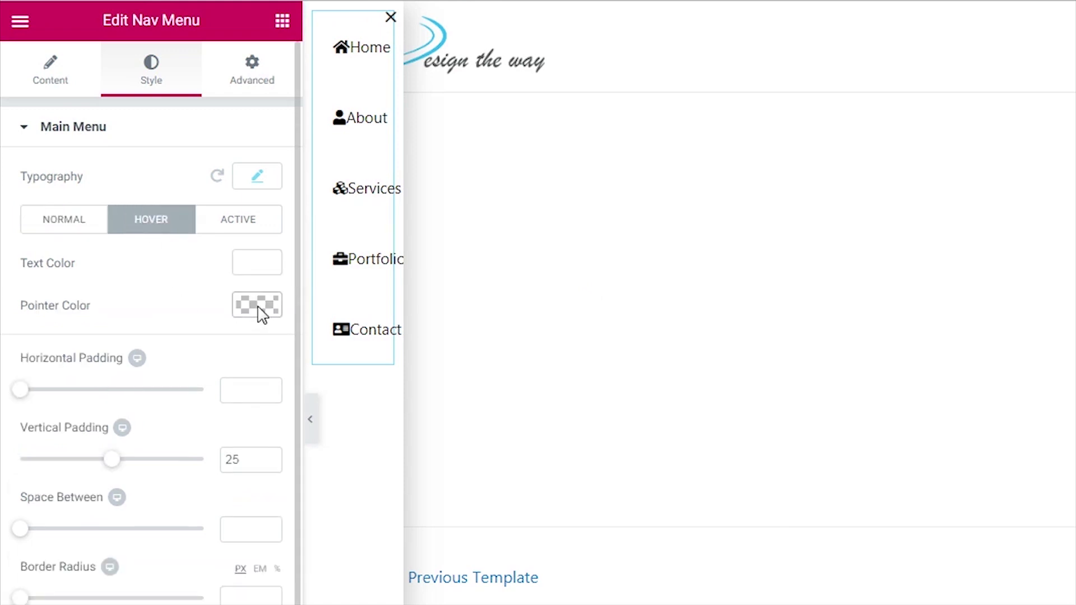
click(259, 309)
click(89, 306)
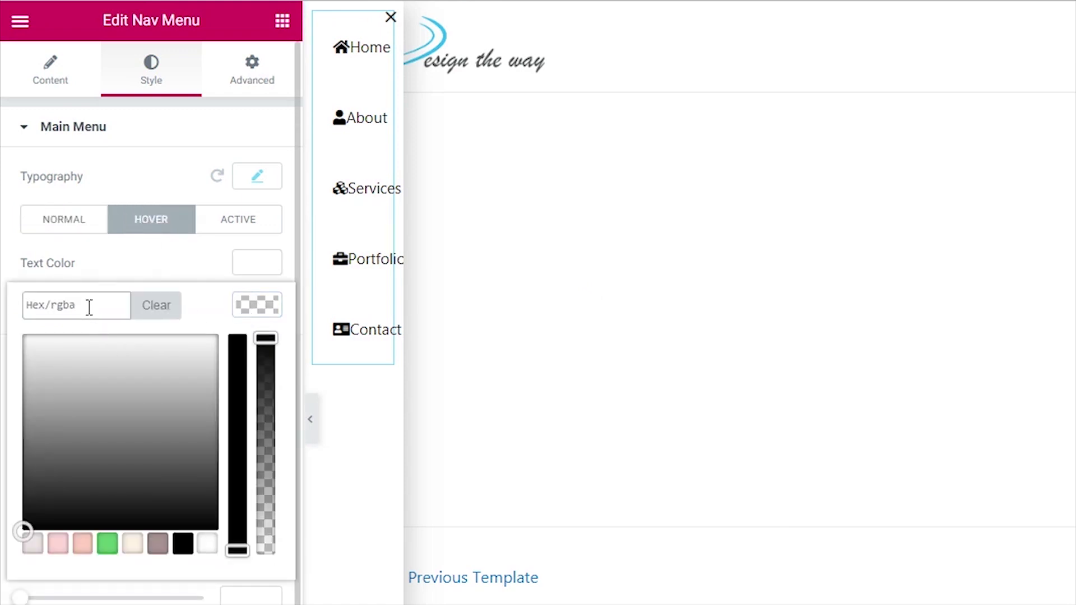
text(#6931d8)
click(256, 310)
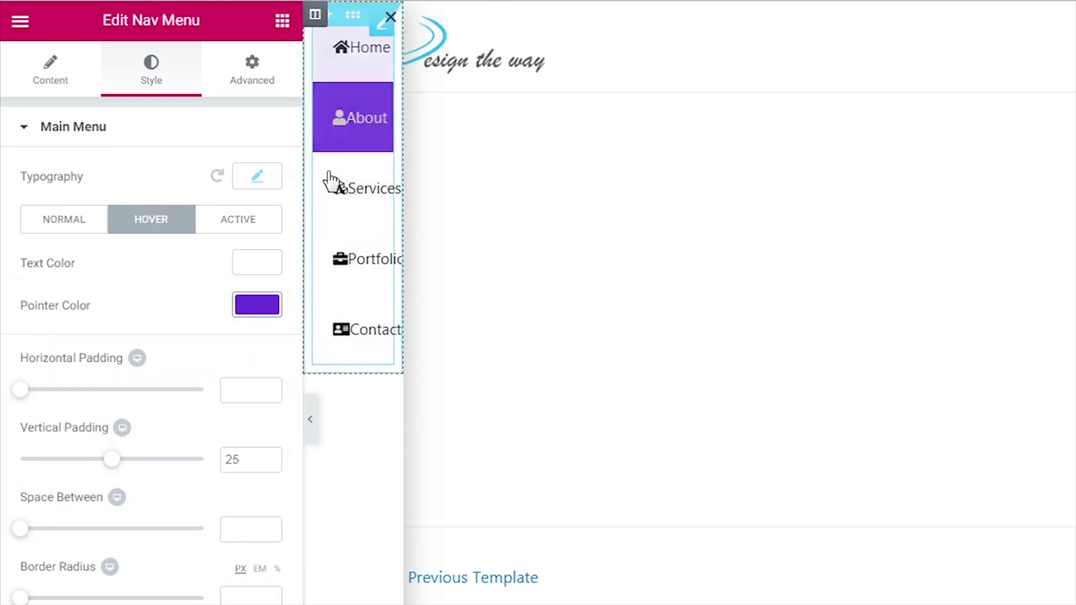
Set the Dropdown typography font size to 14.
click(112, 538)
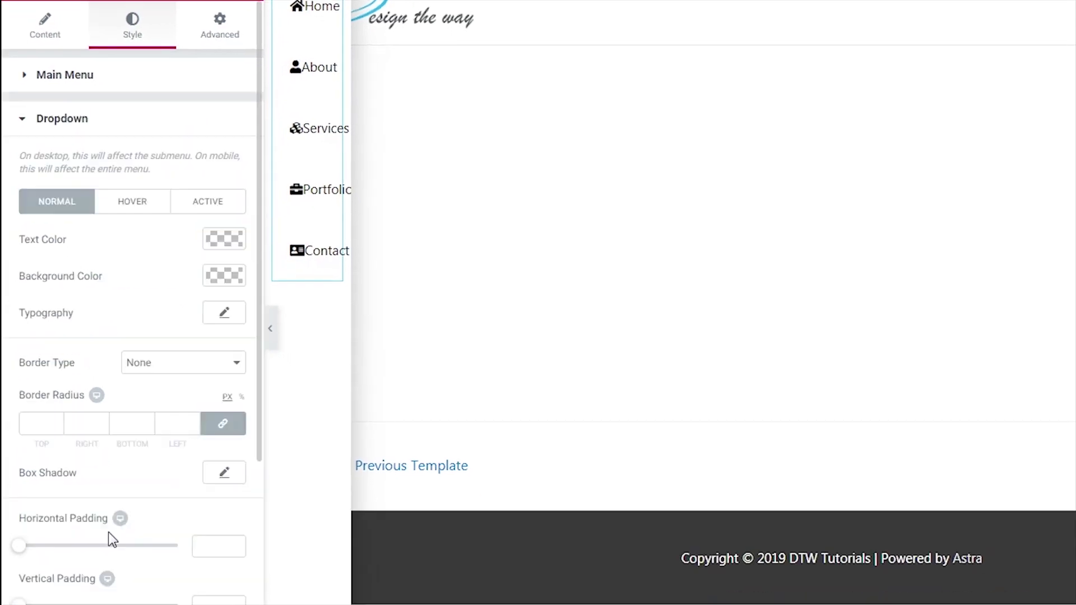
click(224, 316)
click(203, 429)
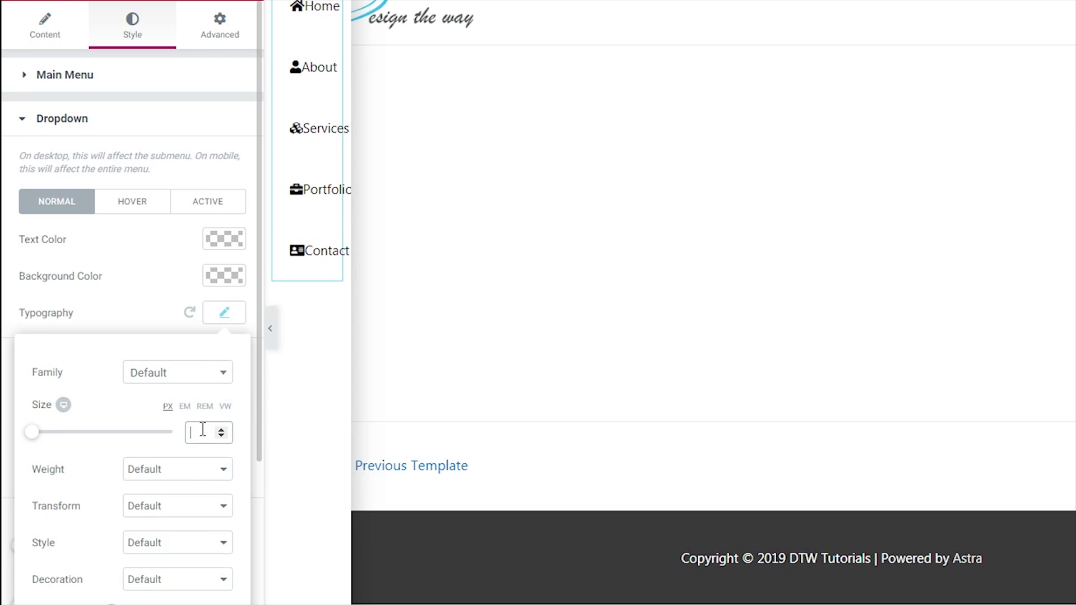
text(14)
click(224, 317)
On the Hover tab, set the dropdown background colour to purple #6931d8.
click(136, 209)
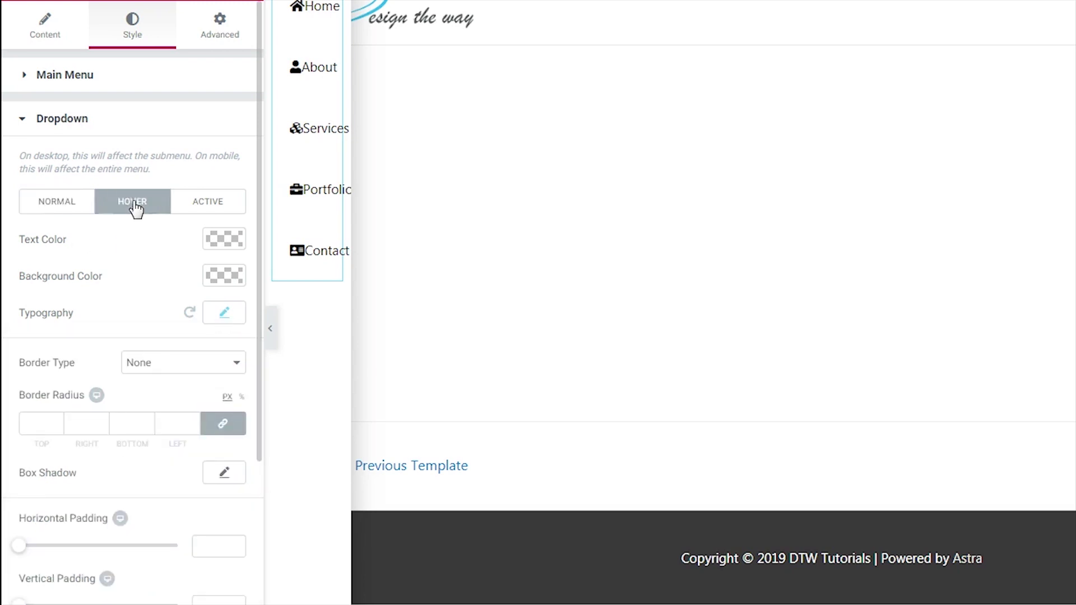
click(224, 277)
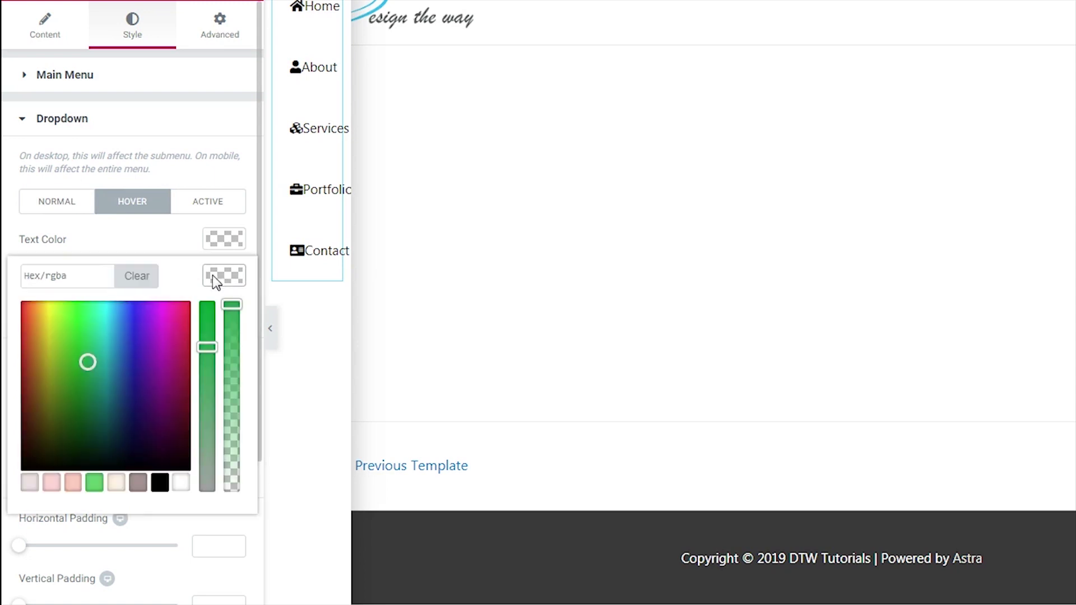
click(73, 277)
text(#6931d8)
key(Return)
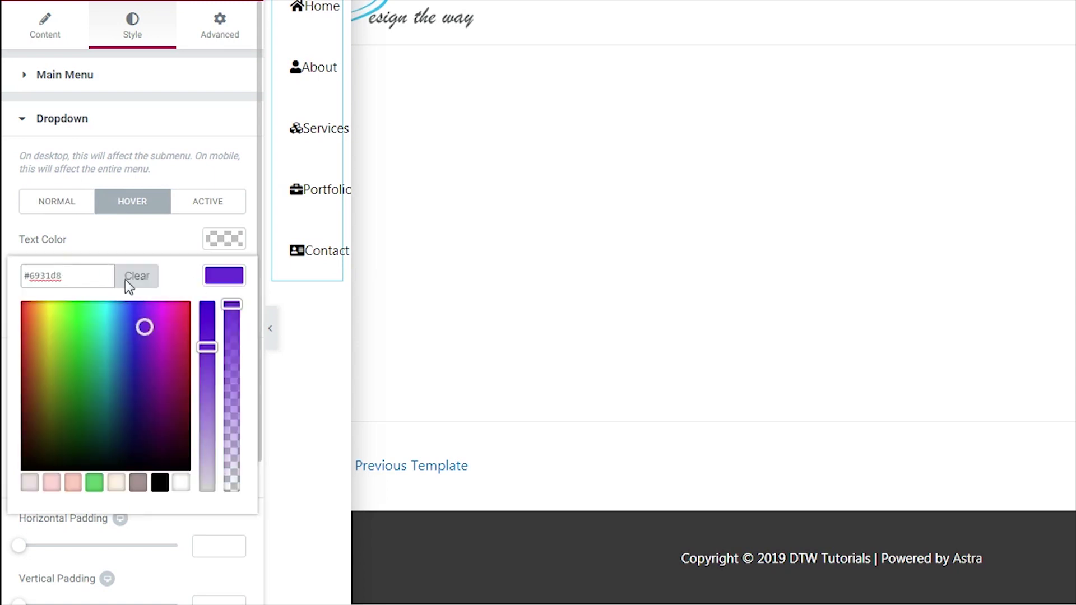
click(219, 280)
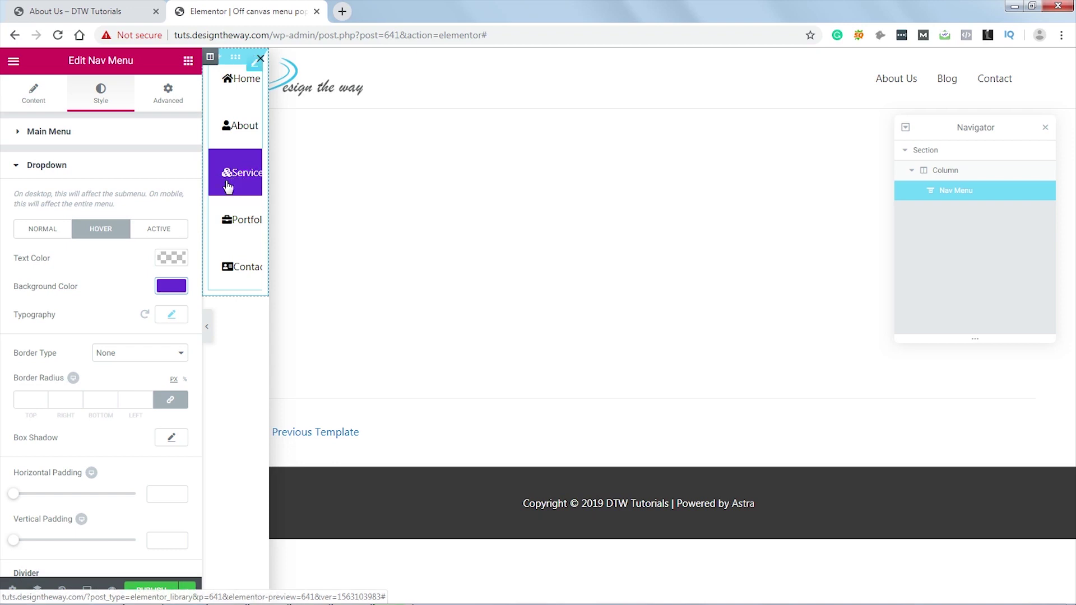
Set the section's Columns Gap to No Gap, check the hover highlight, and publish the popup.
click(235, 57)
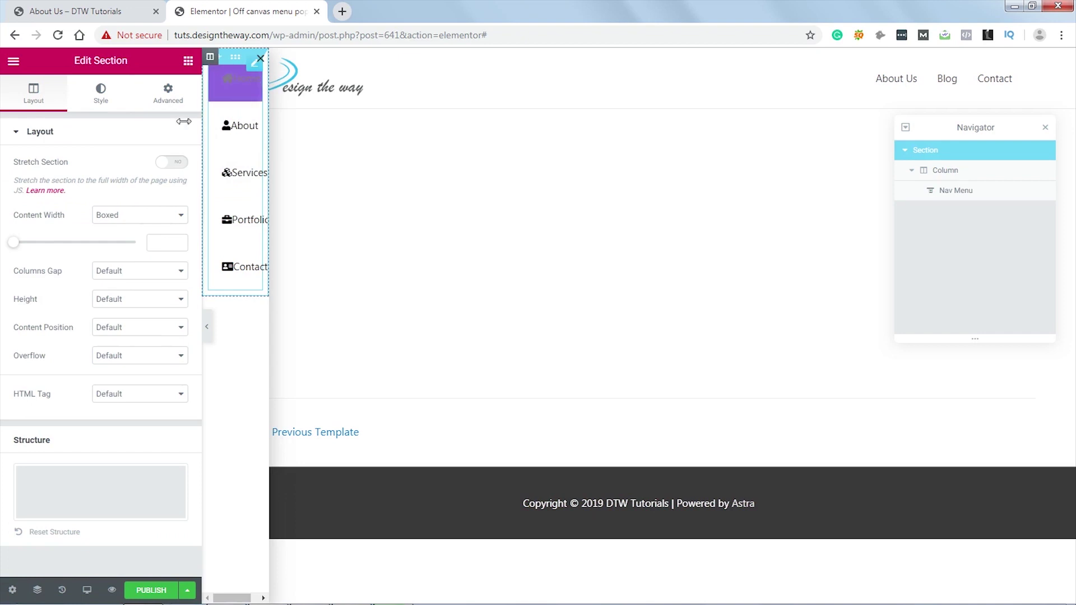
click(144, 275)
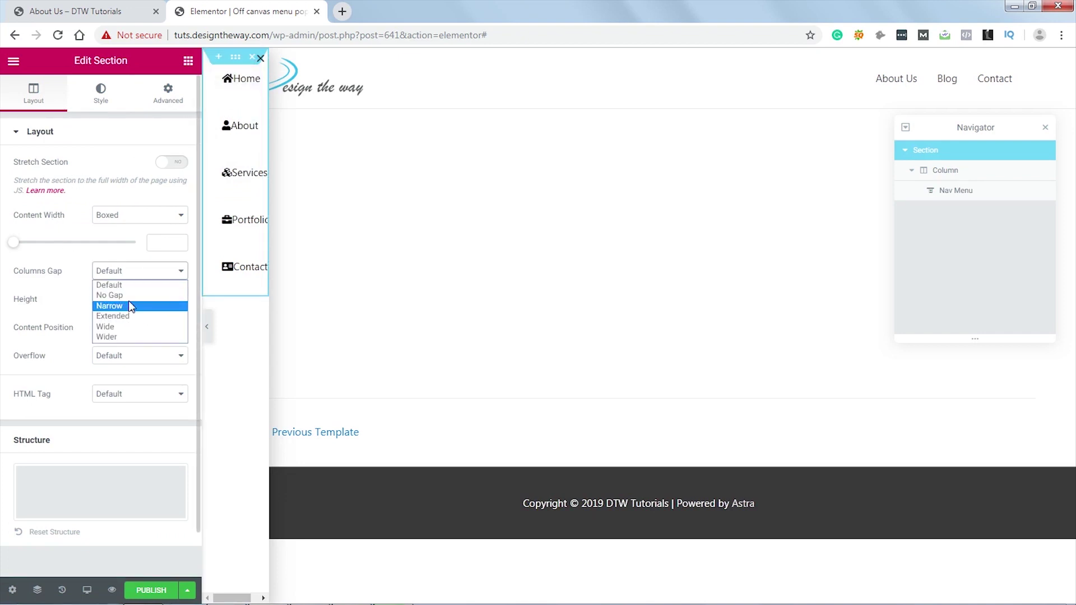
click(132, 295)
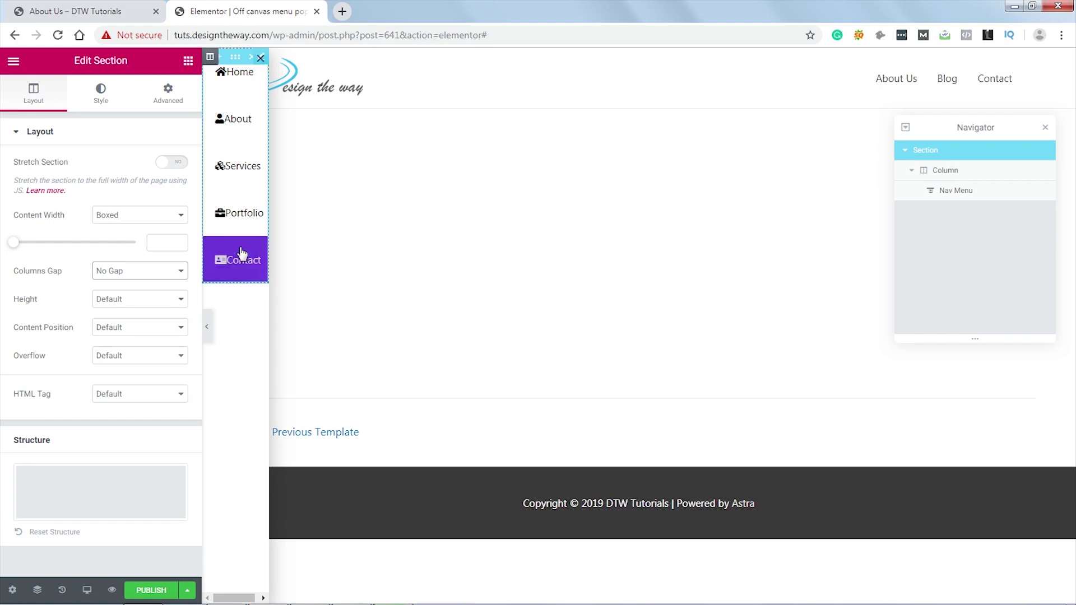
click(235, 166)
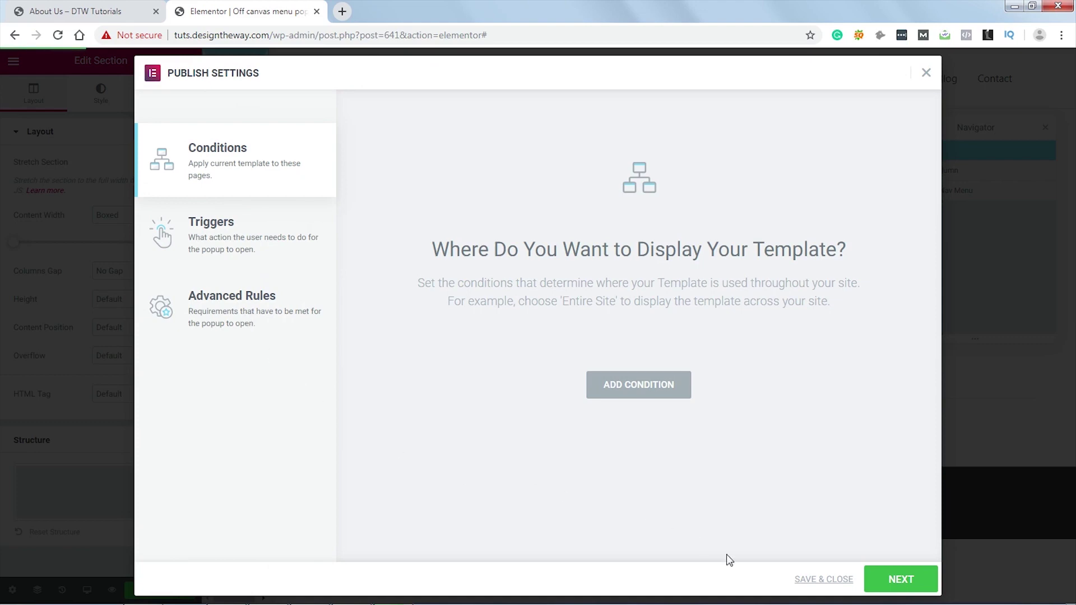
click(819, 580)
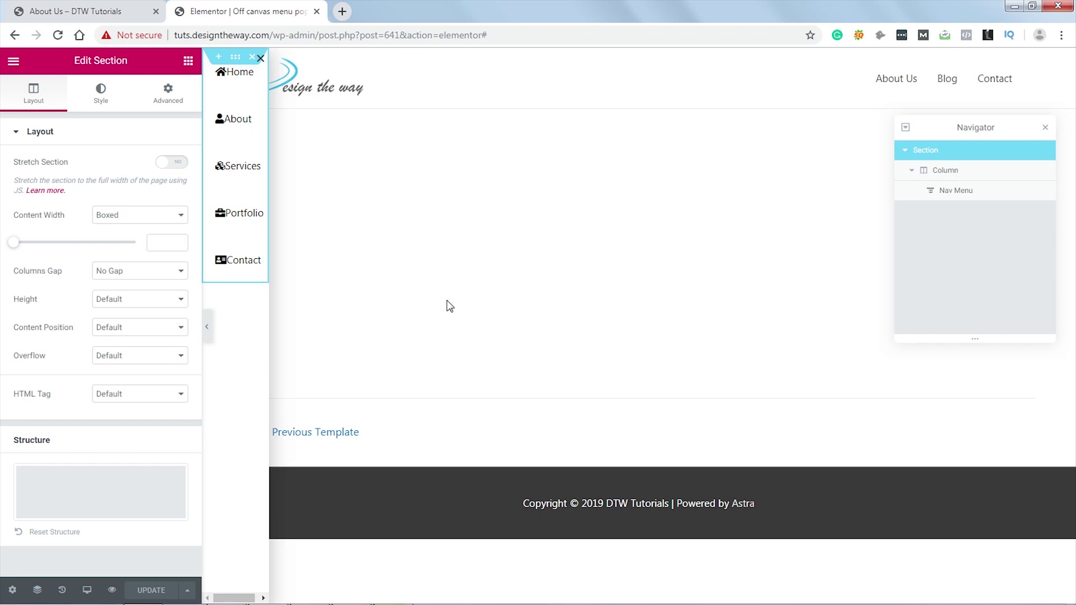
Go via the dashboard to Theme Builder templates filtered to Header.
key(ctrl+e)
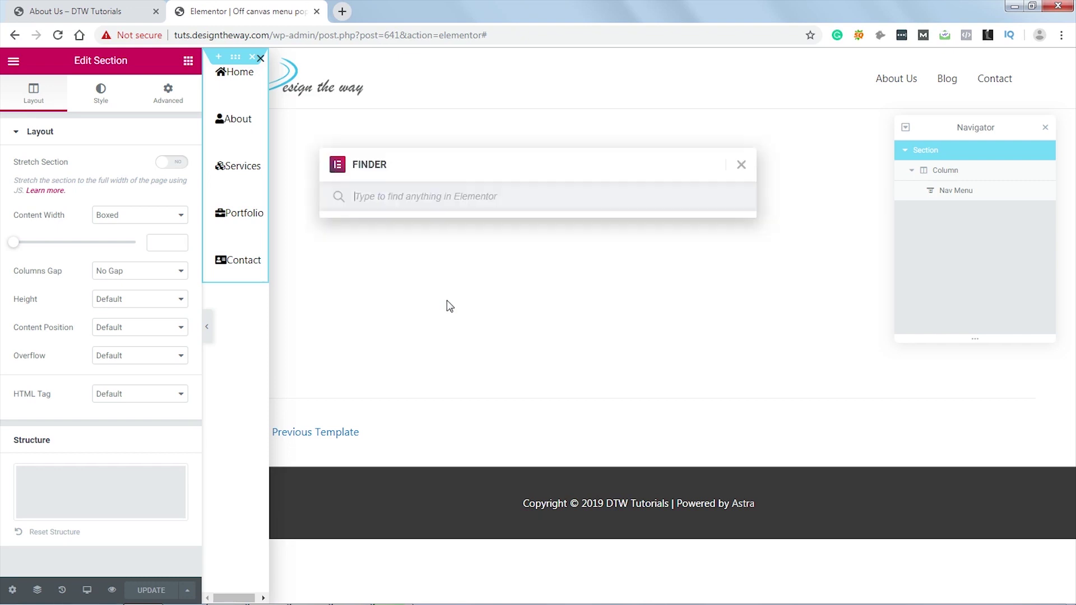
text(das)
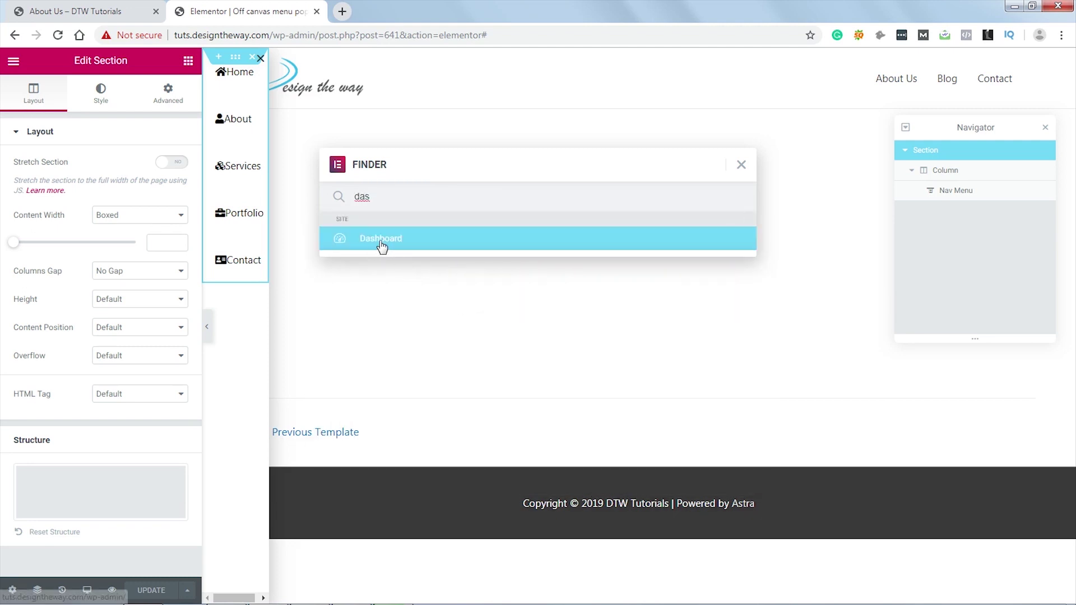
click(381, 245)
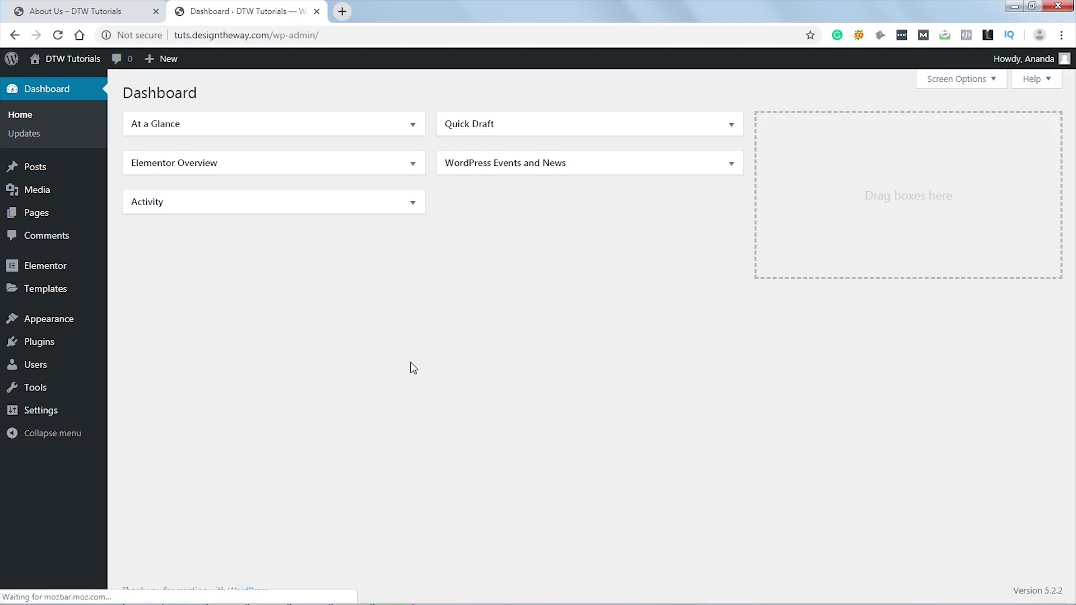
mouse_move(65, 289)
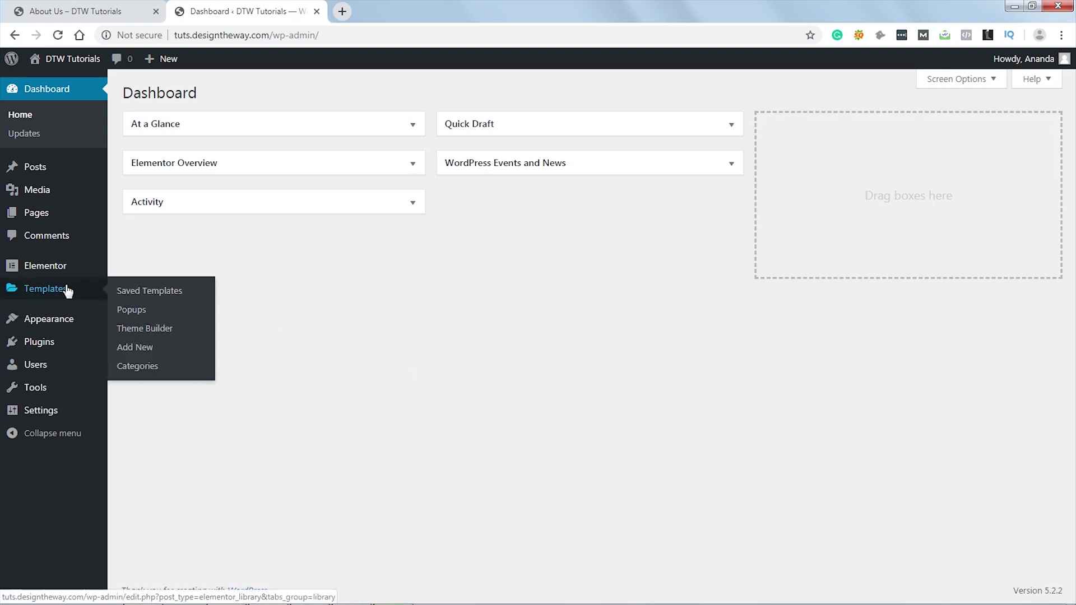
click(151, 330)
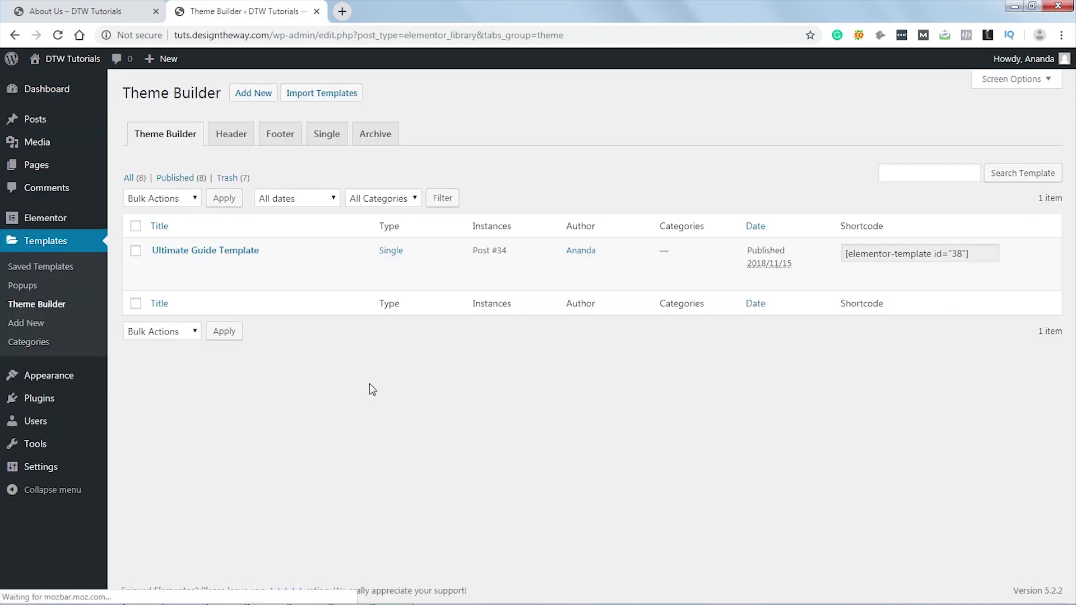
click(231, 139)
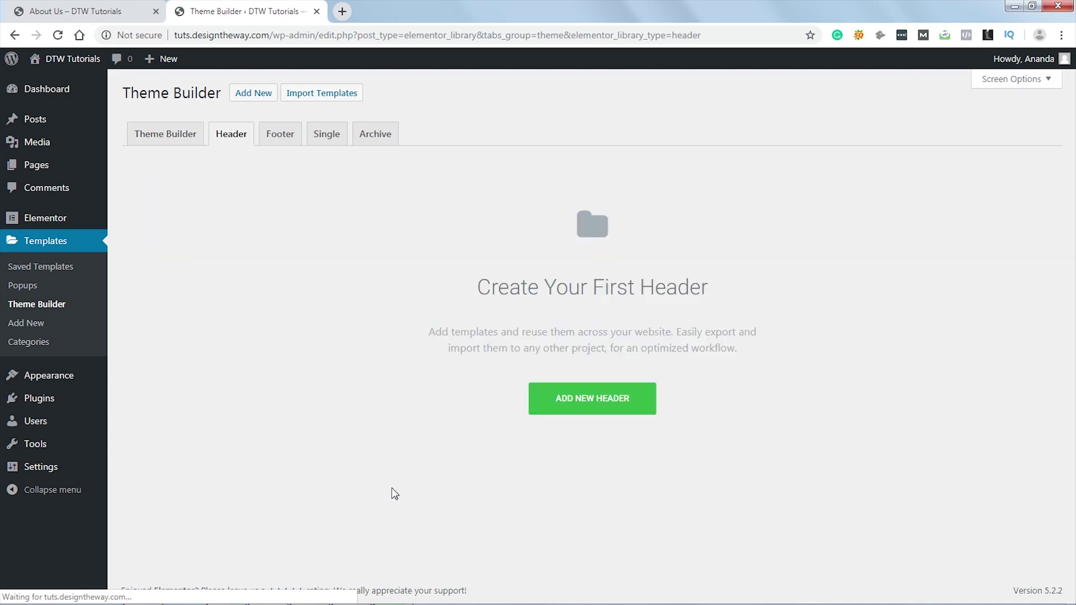
Add a new header template named 'Off canvas menu header' and create it.
click(584, 408)
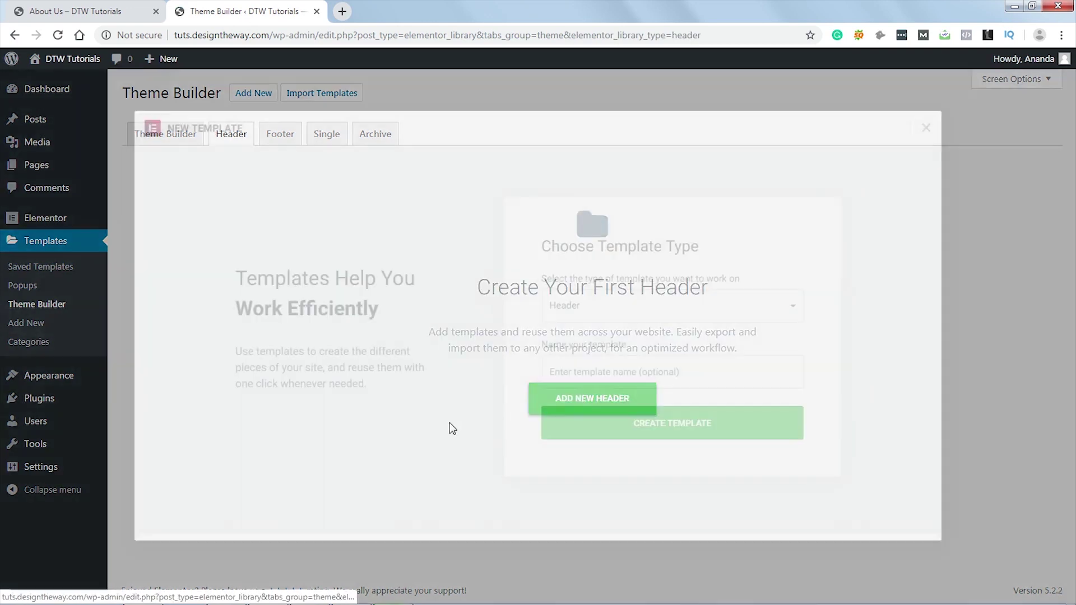
click(628, 373)
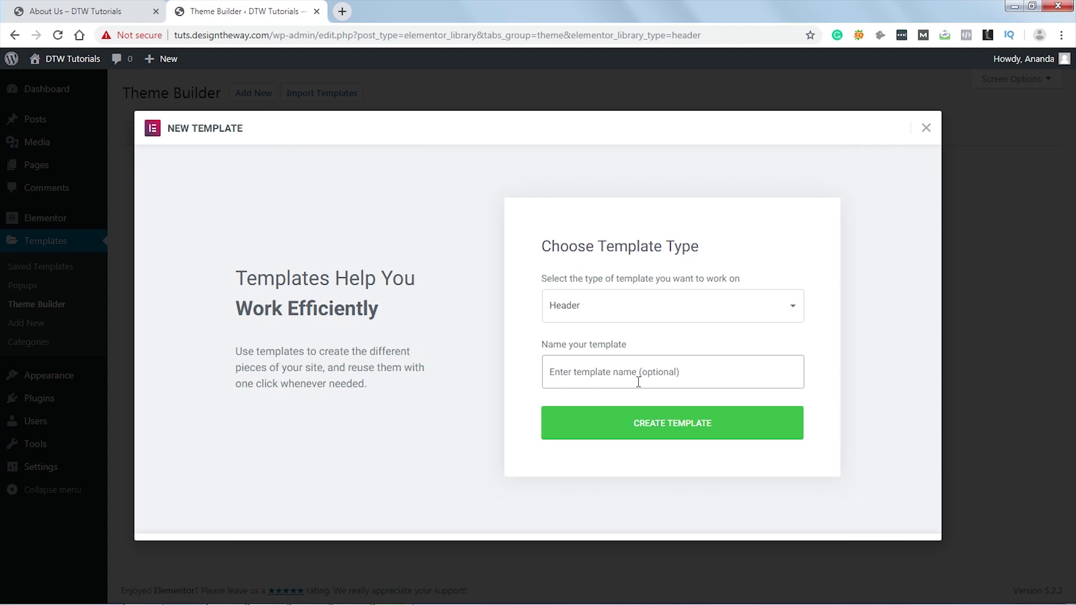
text(o)
key(Down)
key(Down)
key(Down)
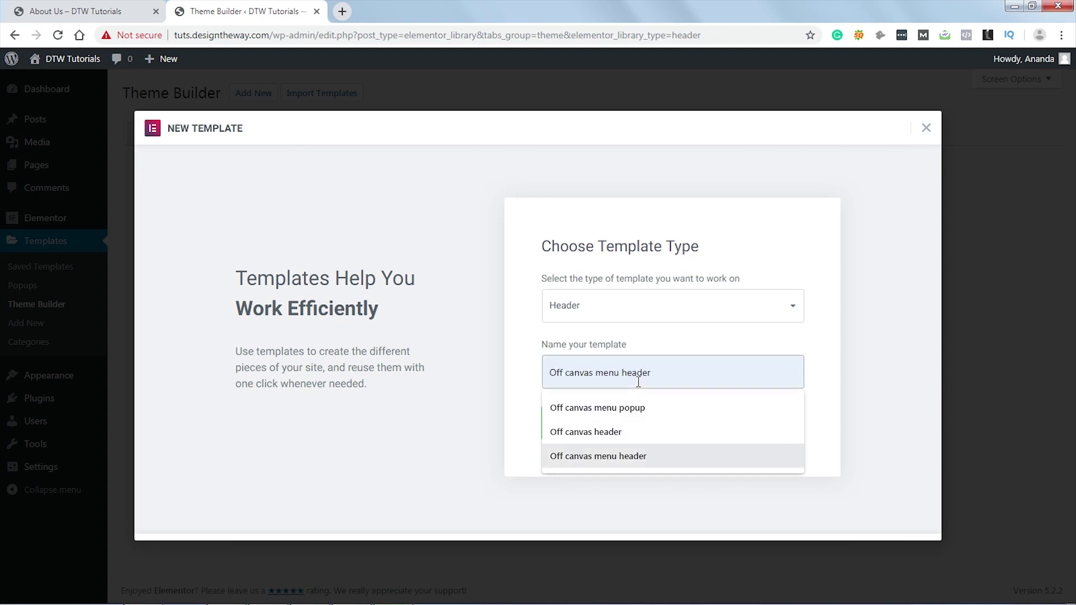
click(618, 456)
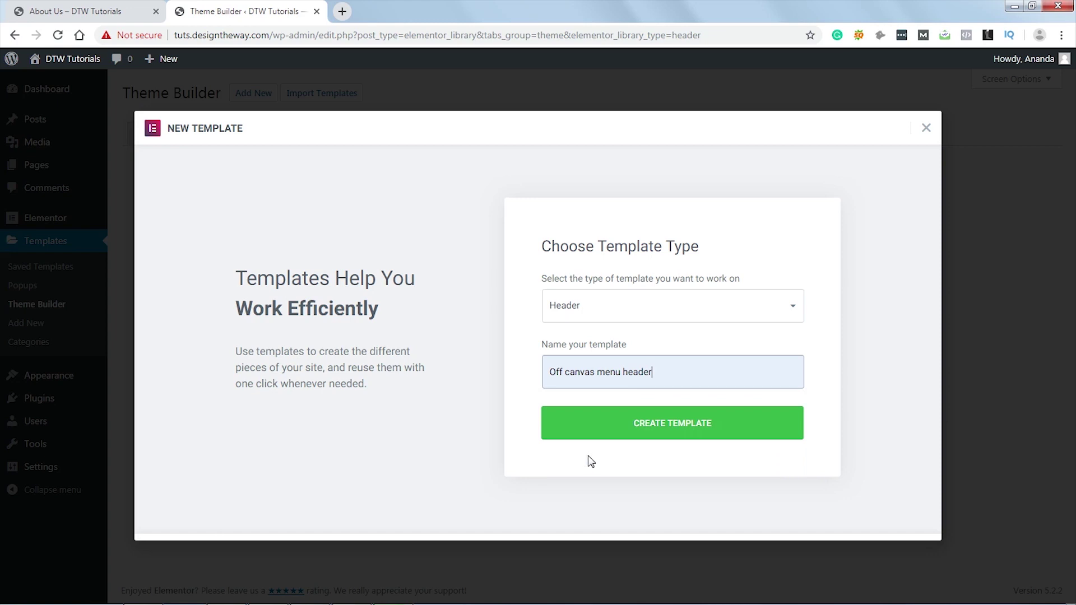
click(683, 429)
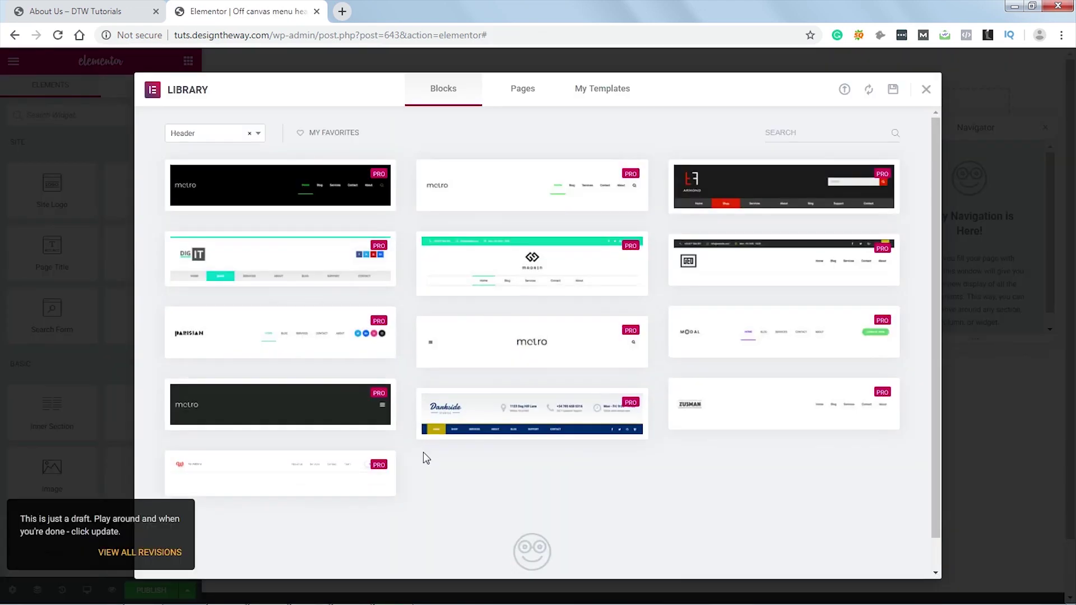
Add a two-column section, drop Site Logo in the left column, and narrow it to about 22%.
click(926, 91)
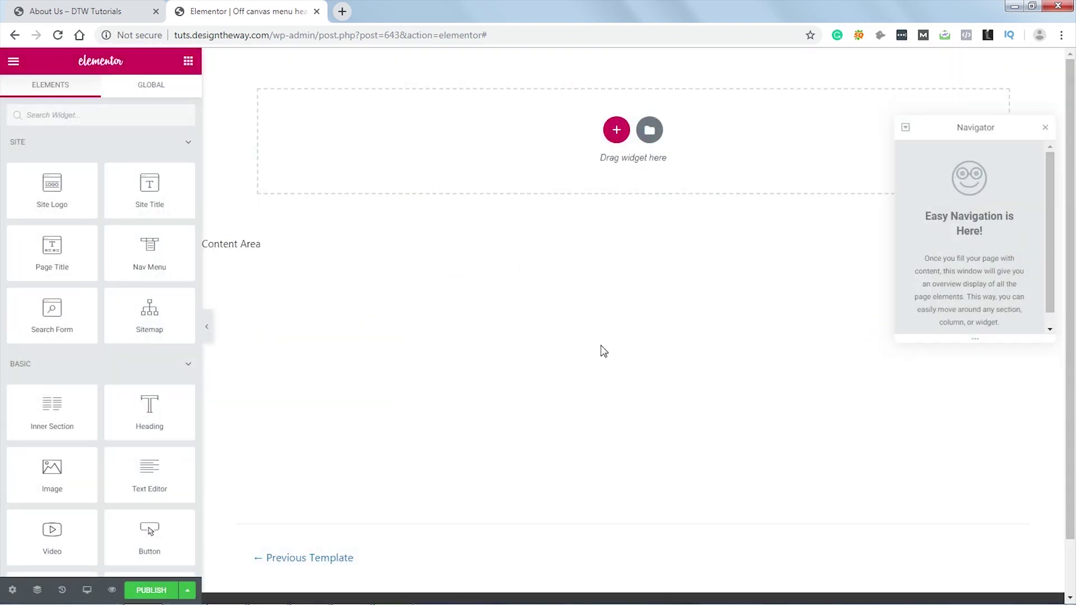
click(616, 129)
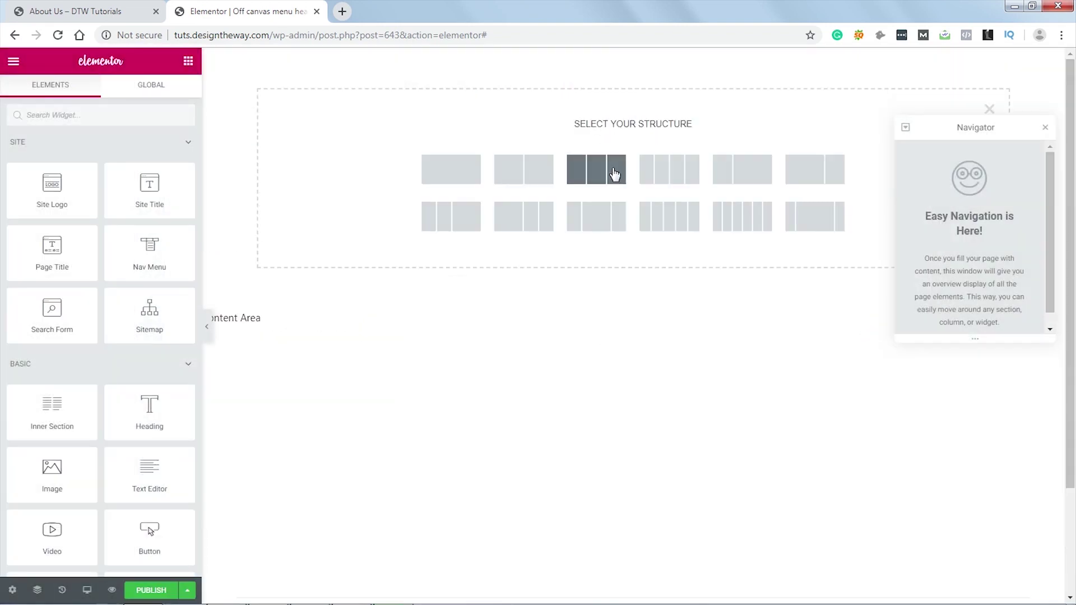
click(523, 175)
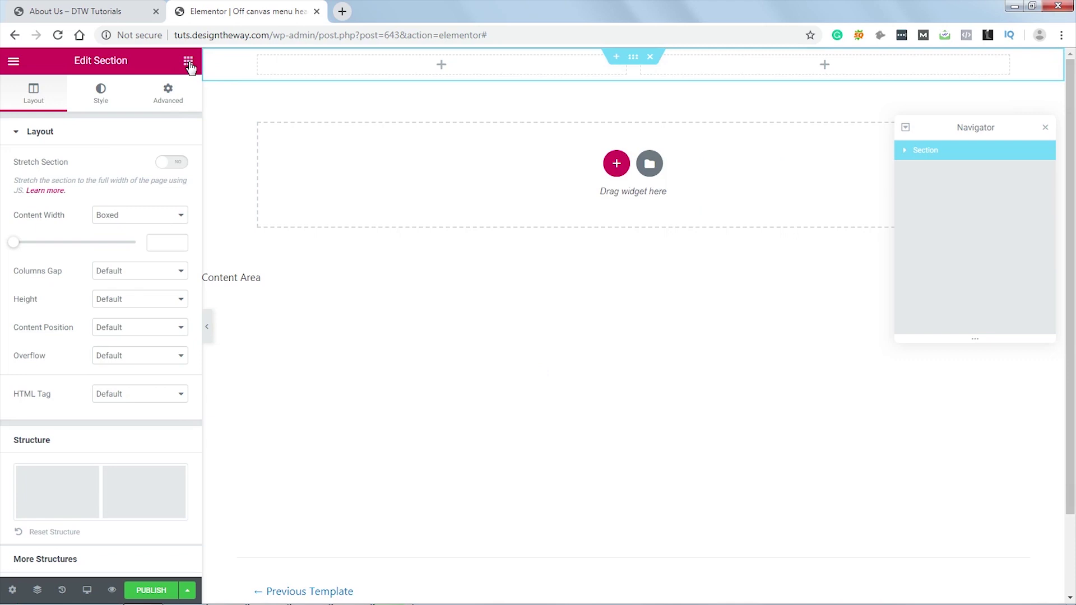
click(189, 62)
drag(45, 194, 406, 79)
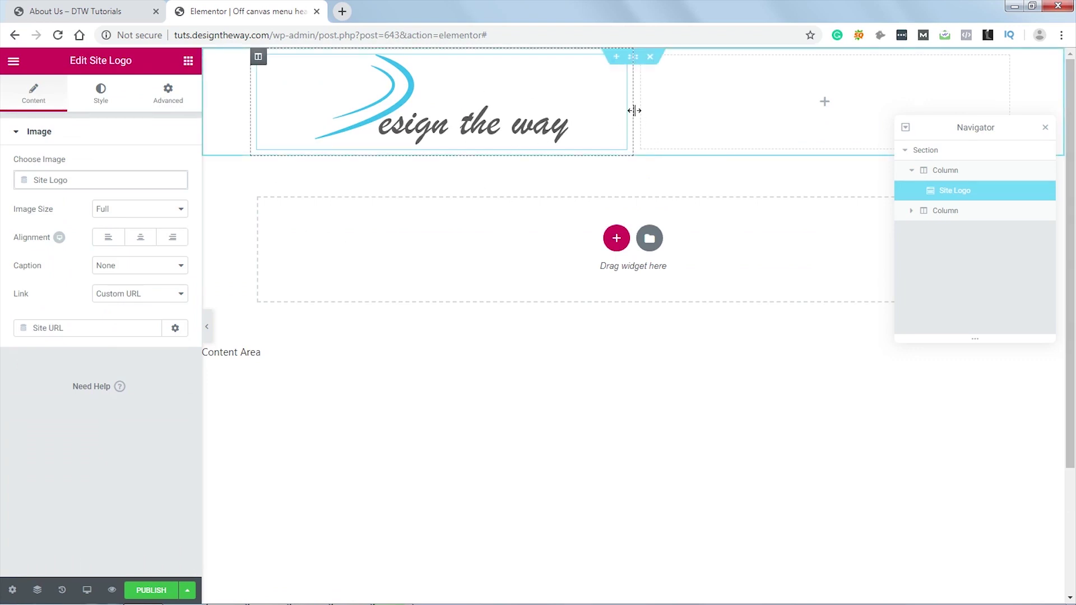
drag(634, 111, 374, 77)
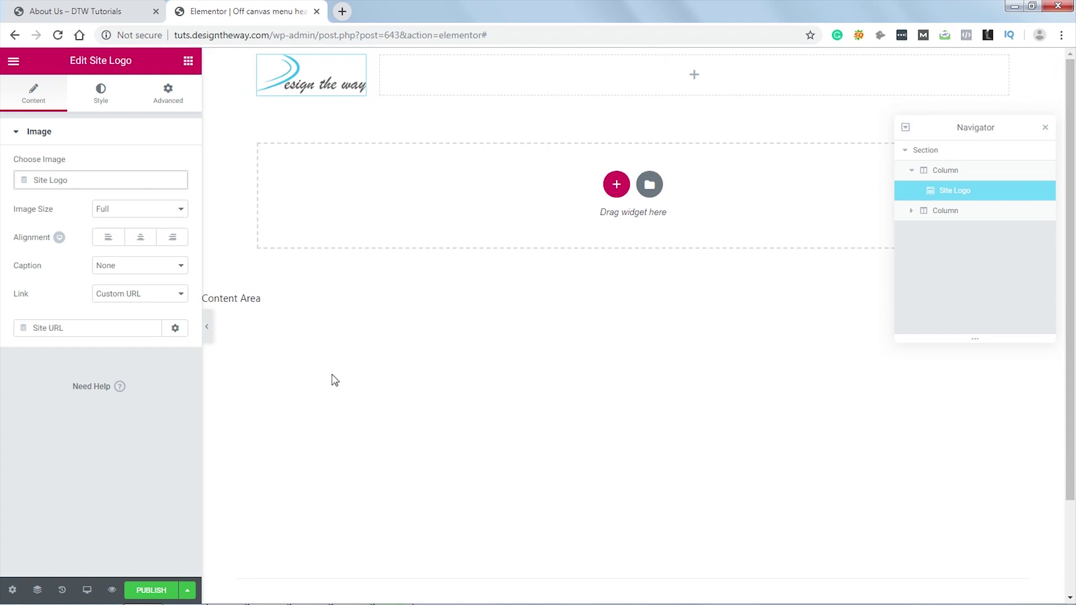
Drop a Button widget into the right column and delete its 'Click here' label.
click(188, 62)
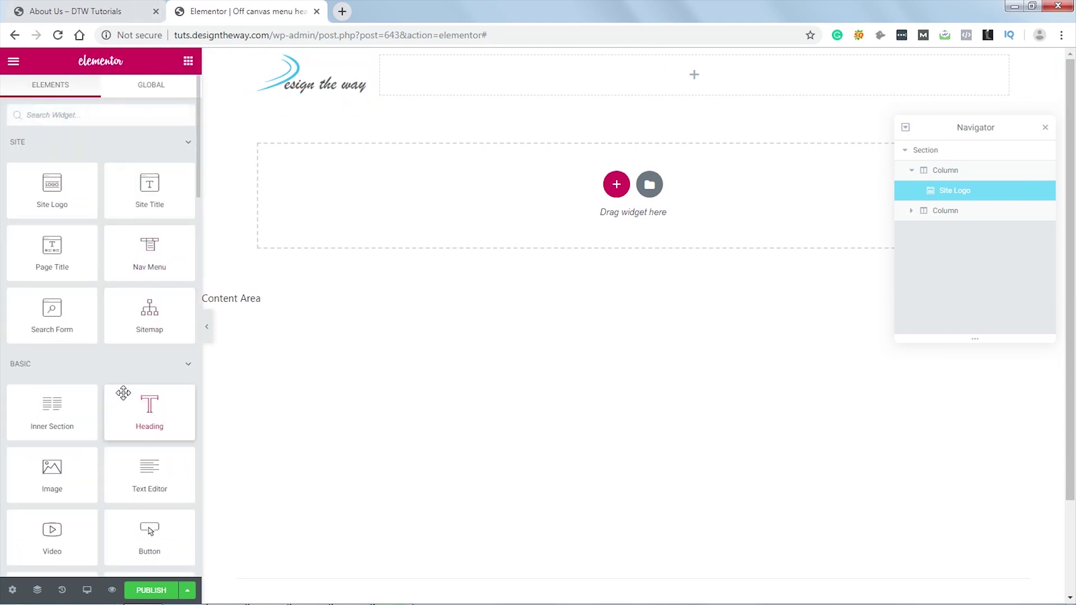
drag(147, 549, 708, 79)
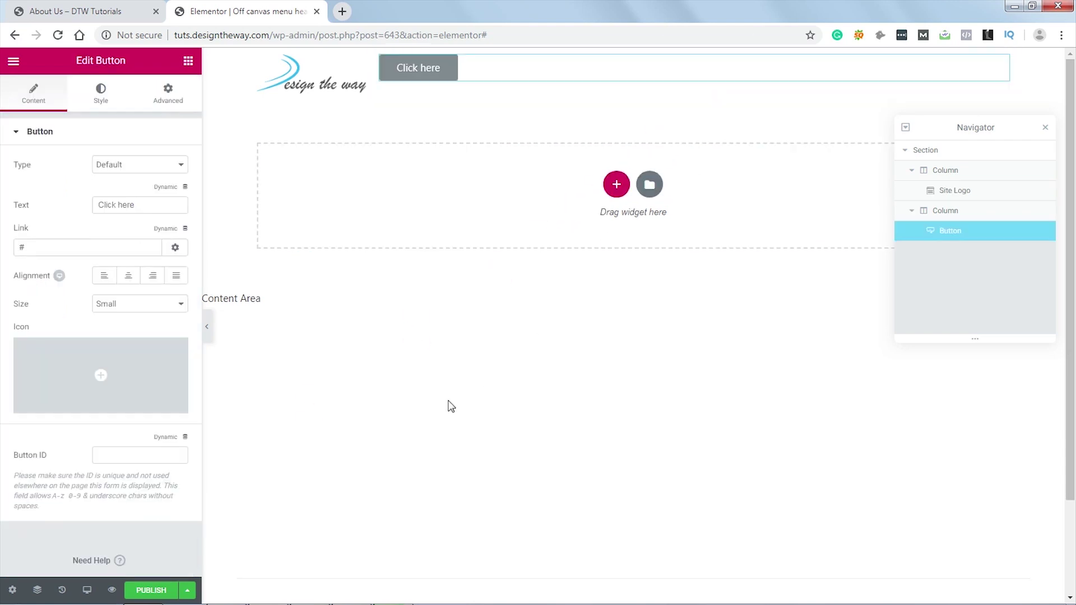
drag(149, 205, 90, 210)
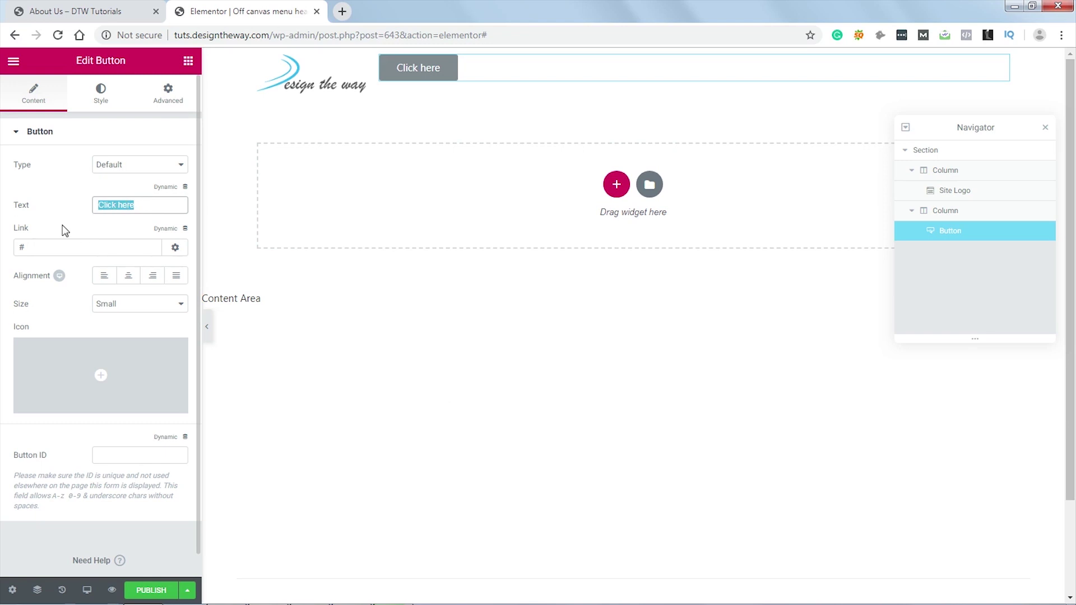
key(BackSpace)
mouse_move(104, 395)
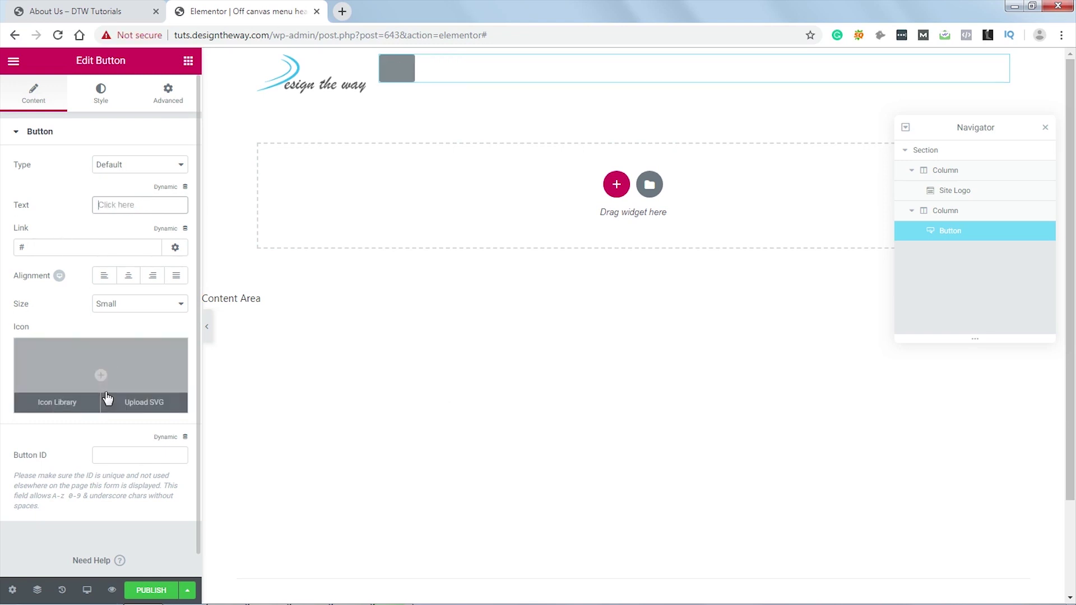
Give the button the Bars icon from the Icon Library and right alignment.
click(81, 373)
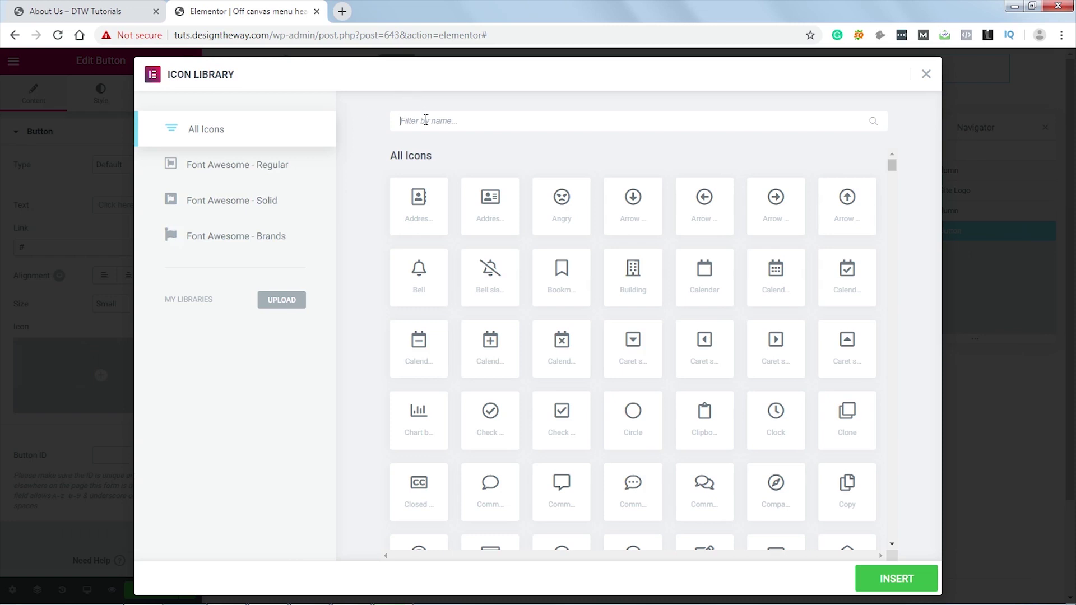
text(bars)
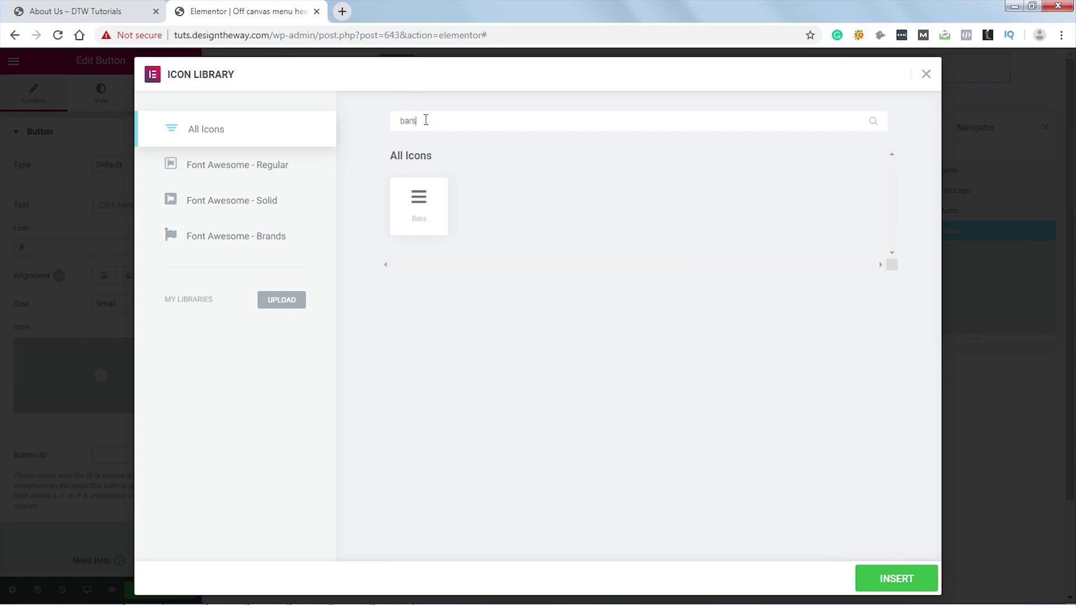
click(417, 206)
click(910, 578)
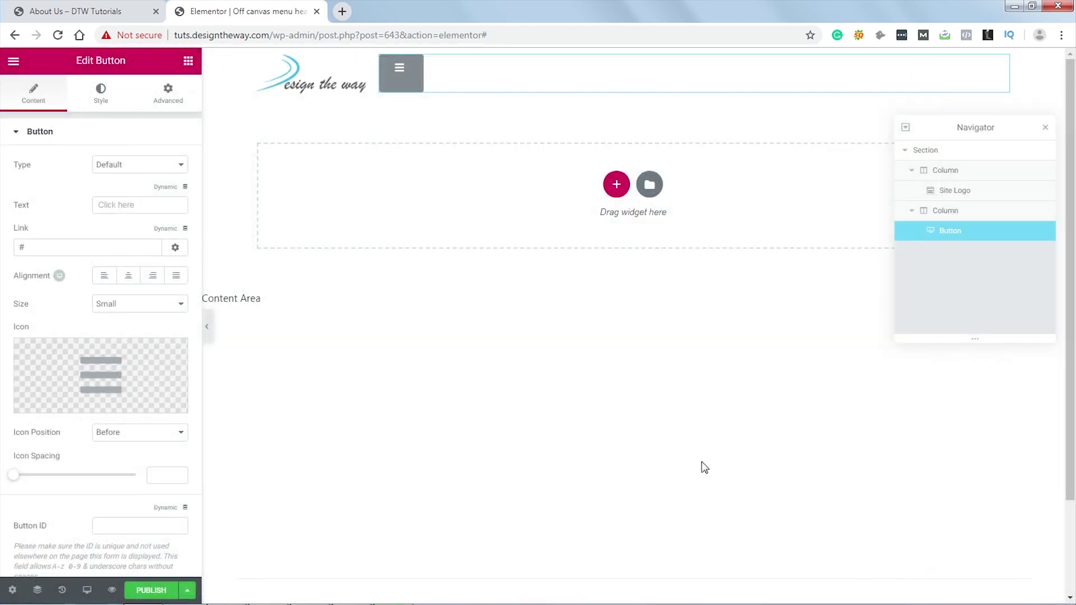
click(152, 275)
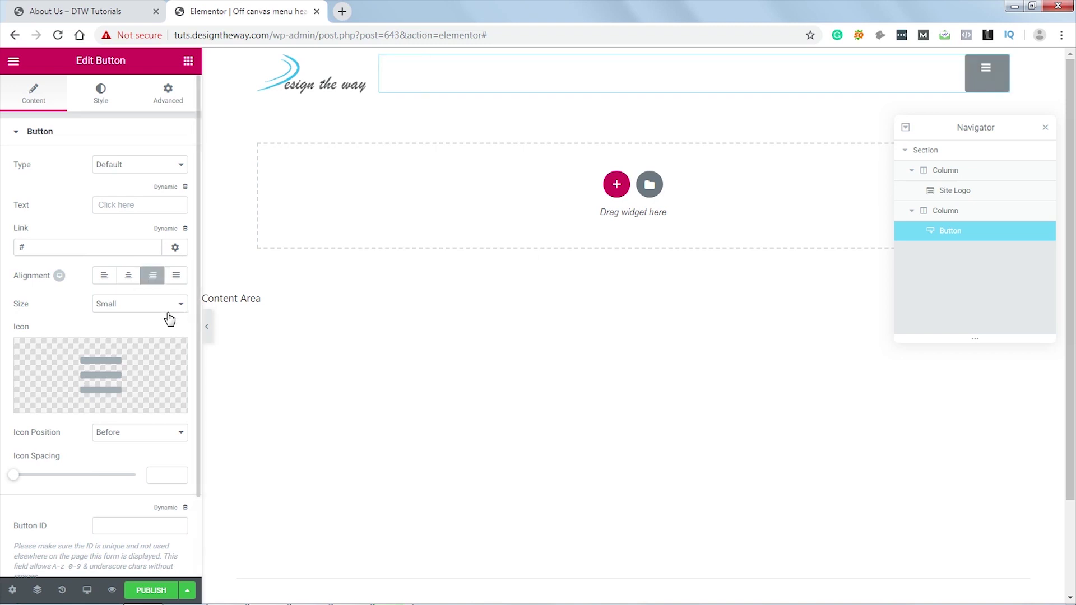
click(102, 96)
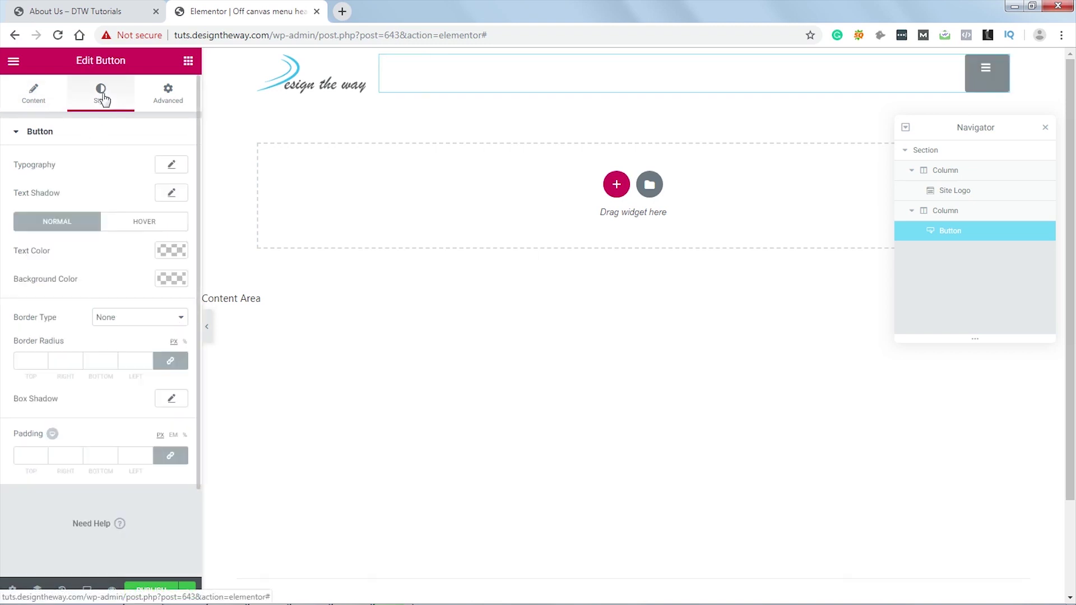
Make the button background fully transparent and its text colour black.
click(179, 280)
drag(182, 302, 179, 455)
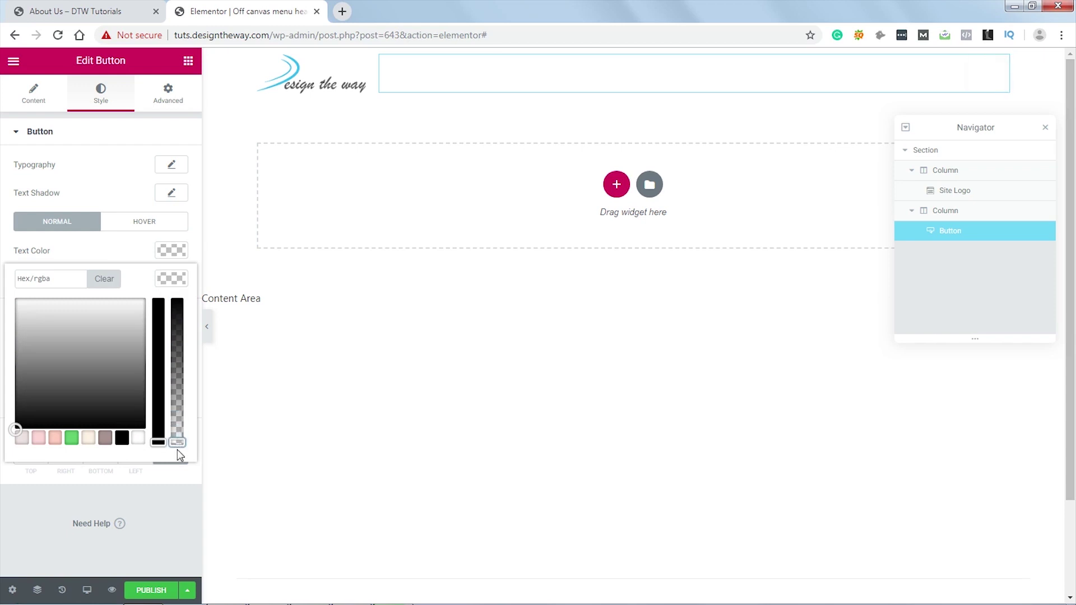
click(171, 278)
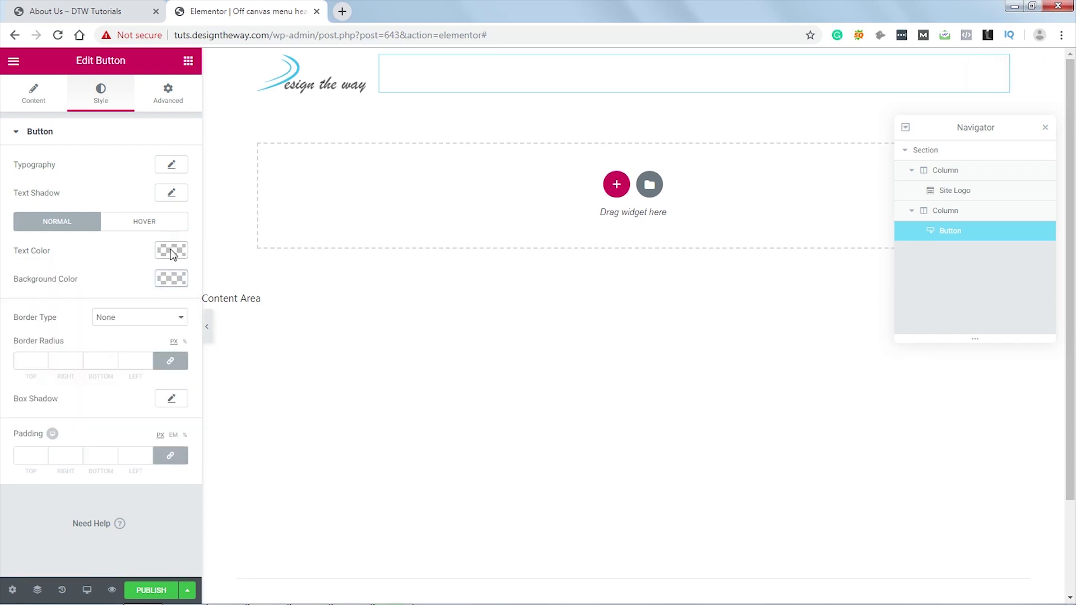
click(170, 249)
click(122, 410)
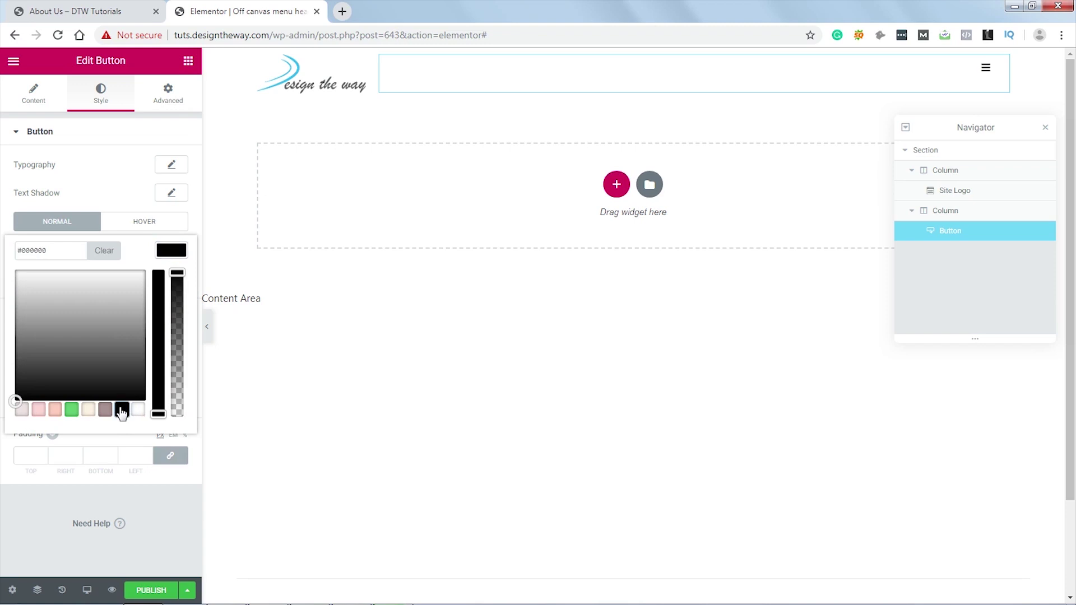
click(180, 250)
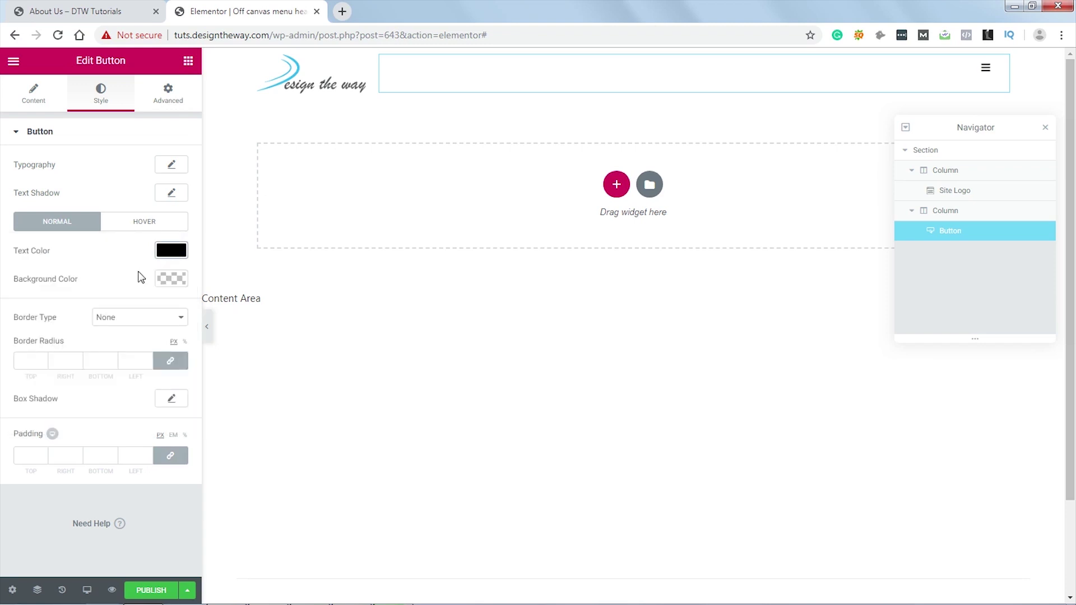
Unlink the button's margins and set the top margin to 20 px.
click(169, 104)
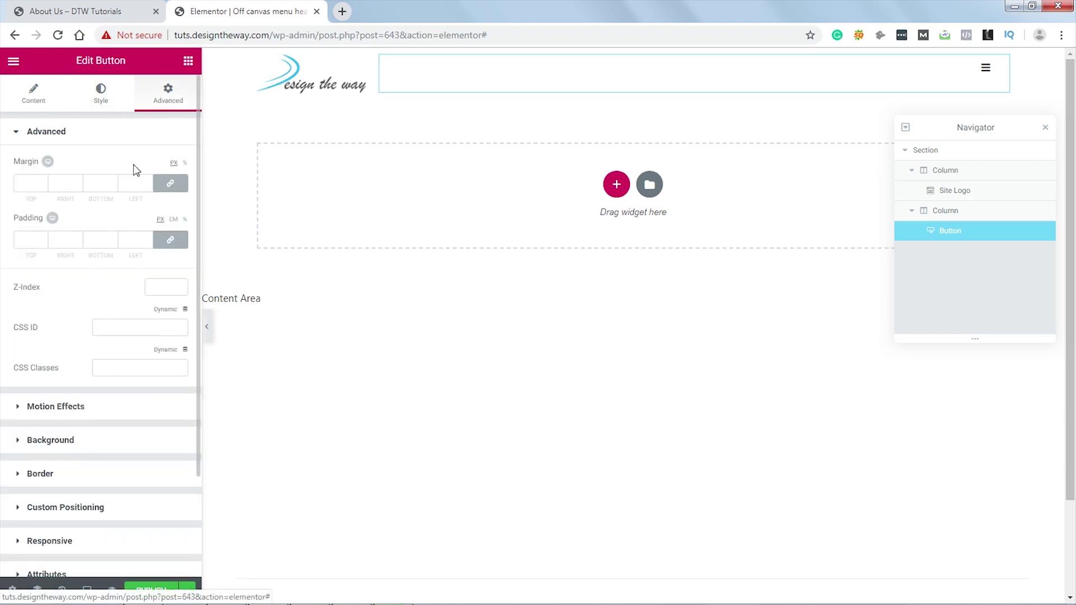
click(169, 183)
double_click(24, 183)
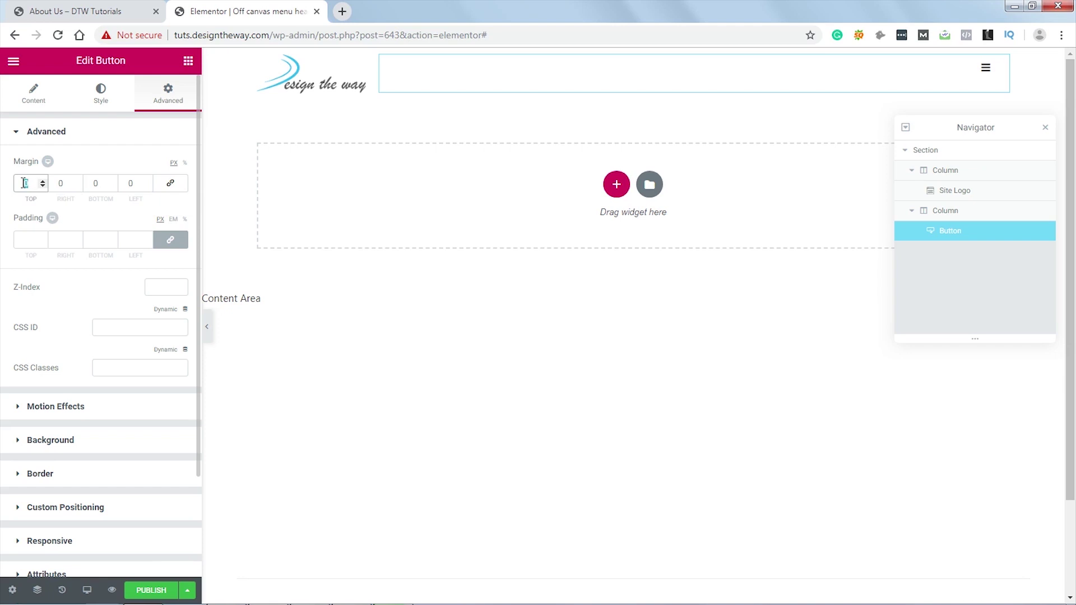
text(20)
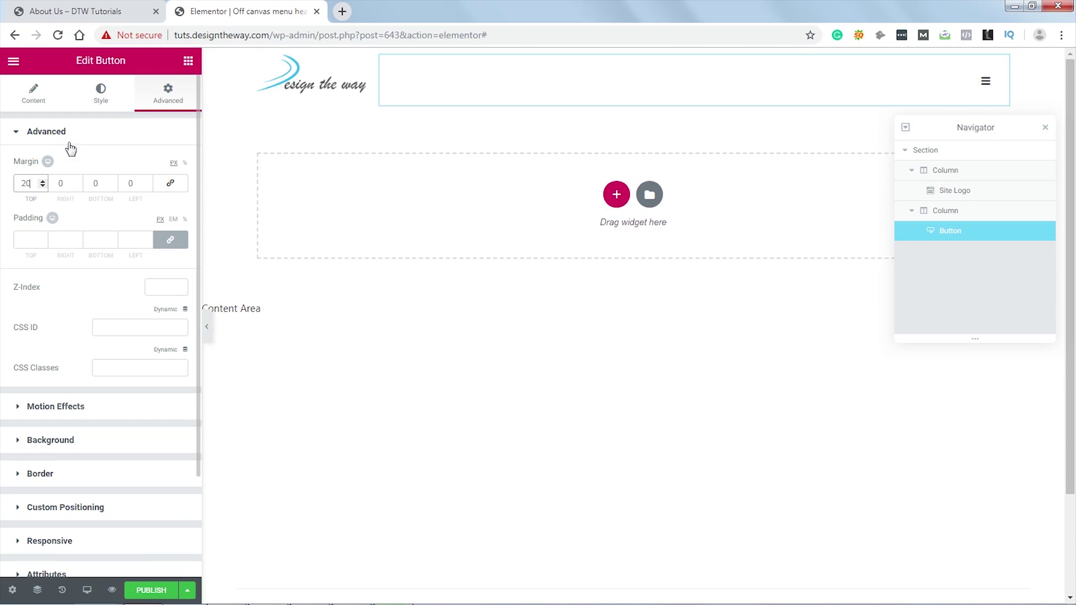
click(33, 98)
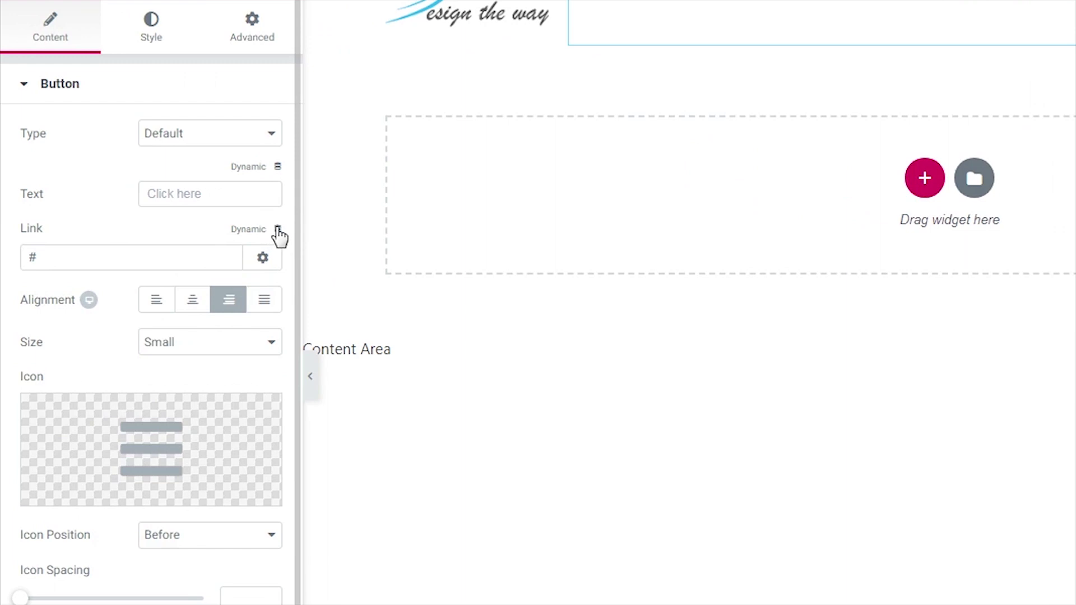
Set the button link to a dynamic Popup action toggling 'Off canvas menu popup'.
click(277, 230)
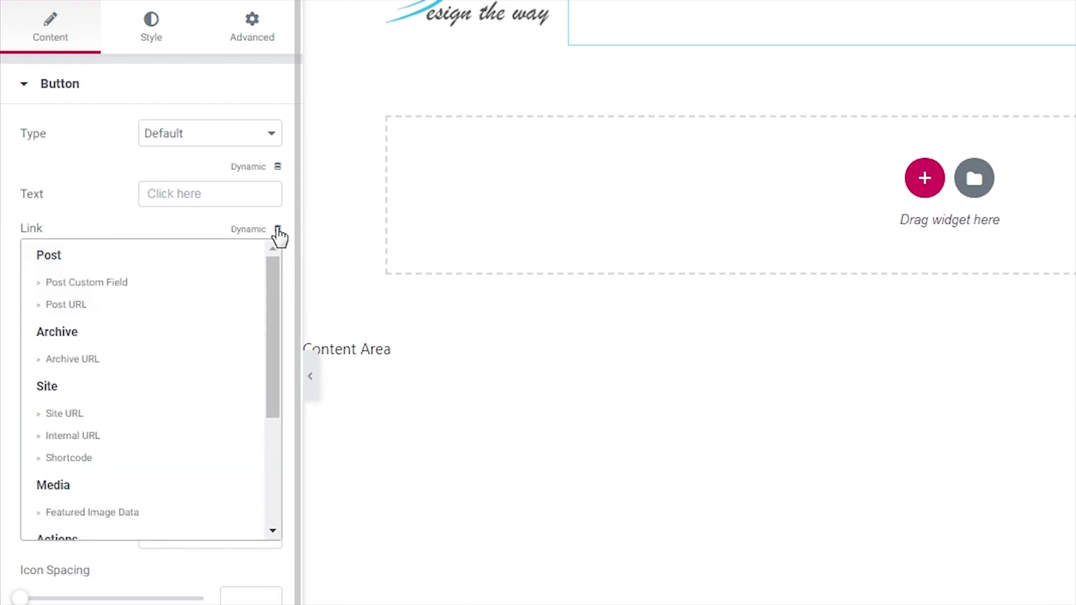
drag(276, 271, 185, 384)
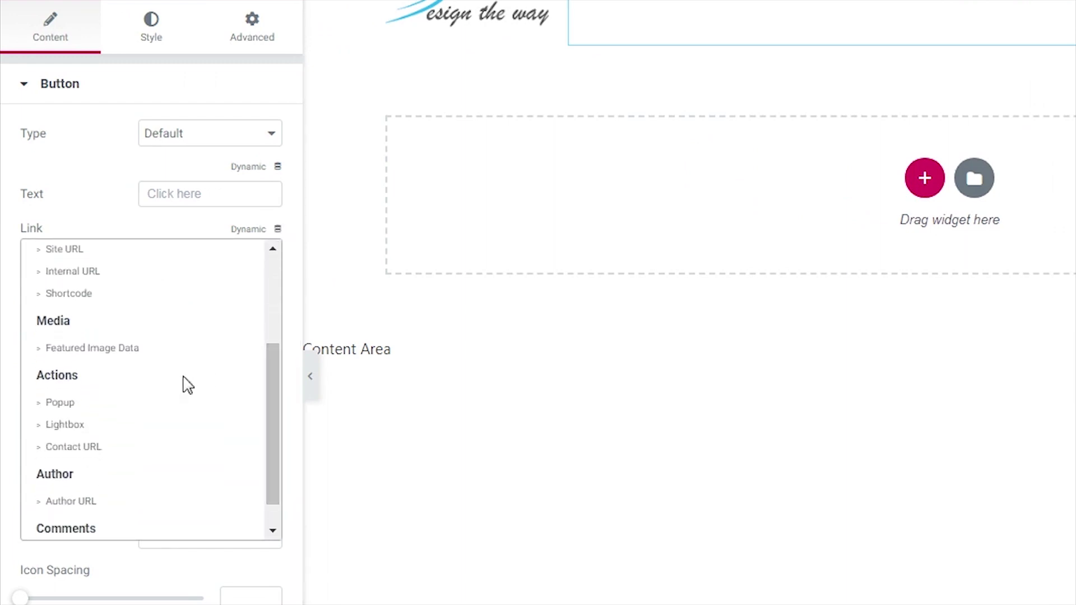
click(52, 411)
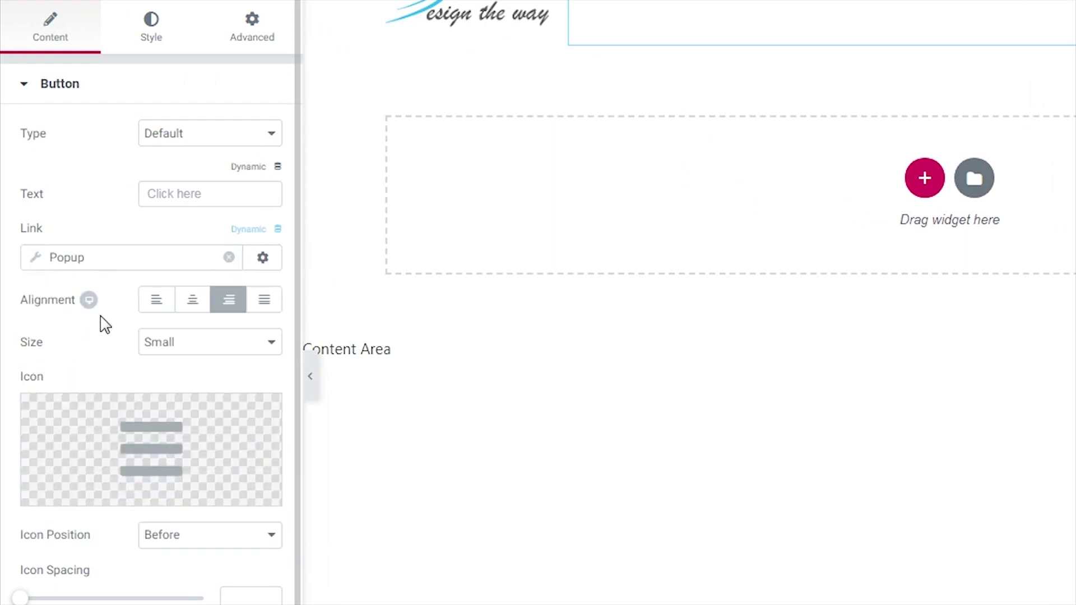
click(41, 264)
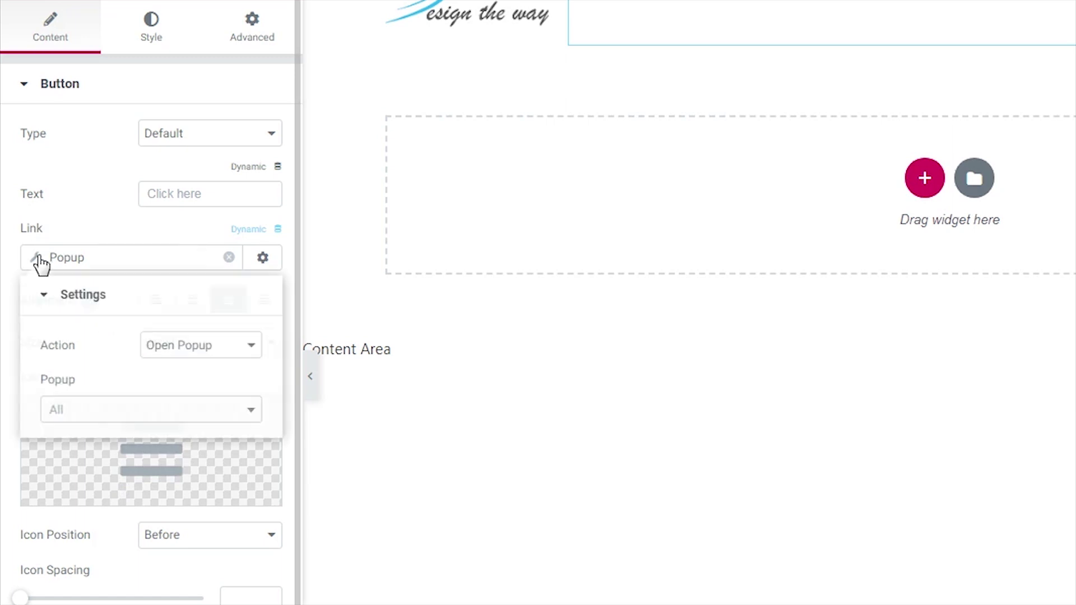
click(104, 415)
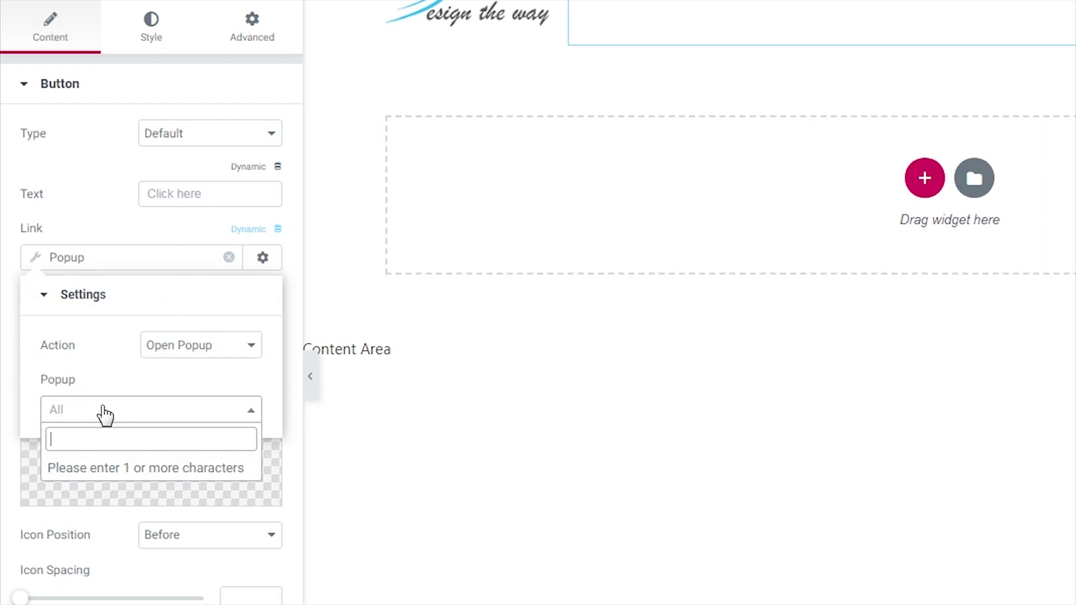
text(off)
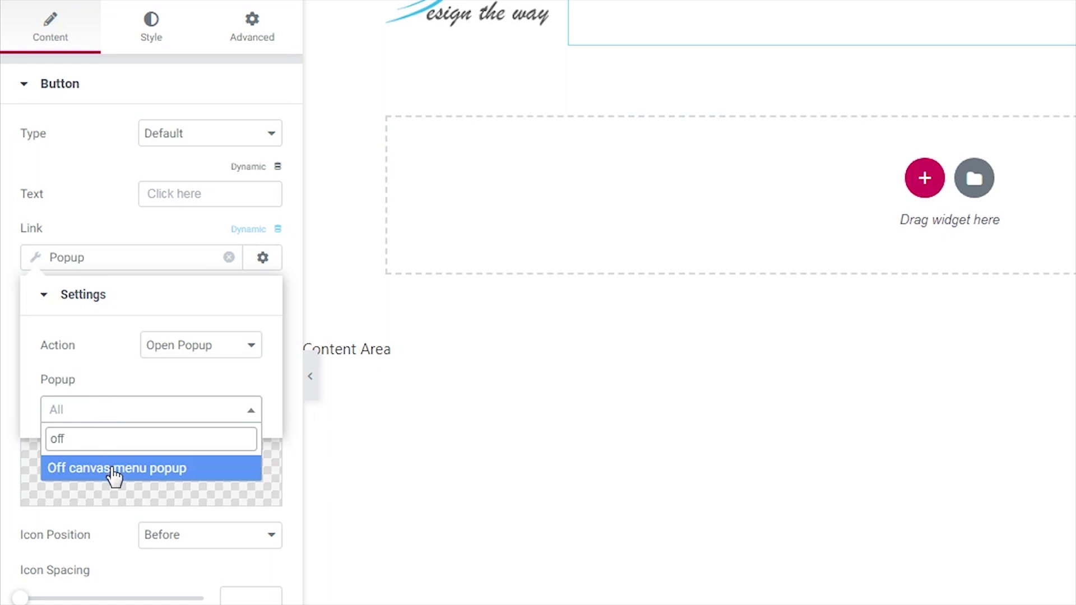
click(114, 474)
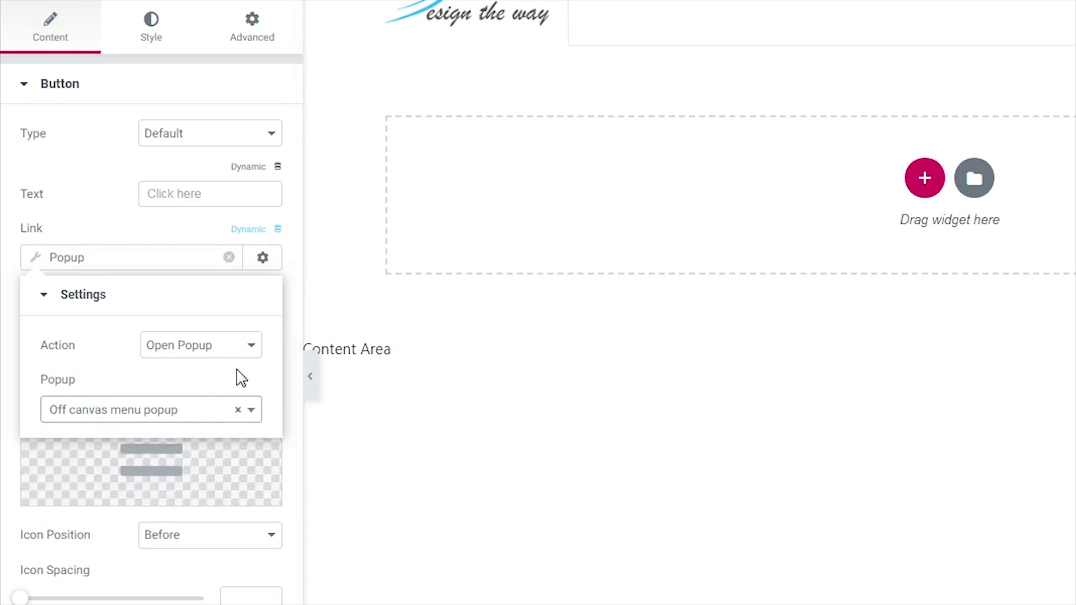
click(251, 348)
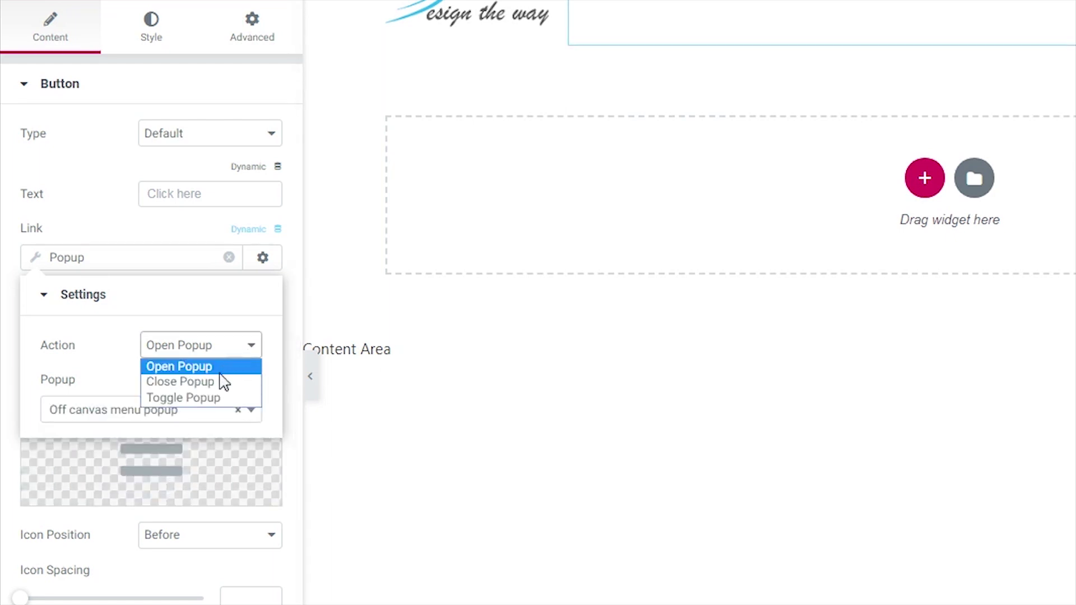
click(212, 398)
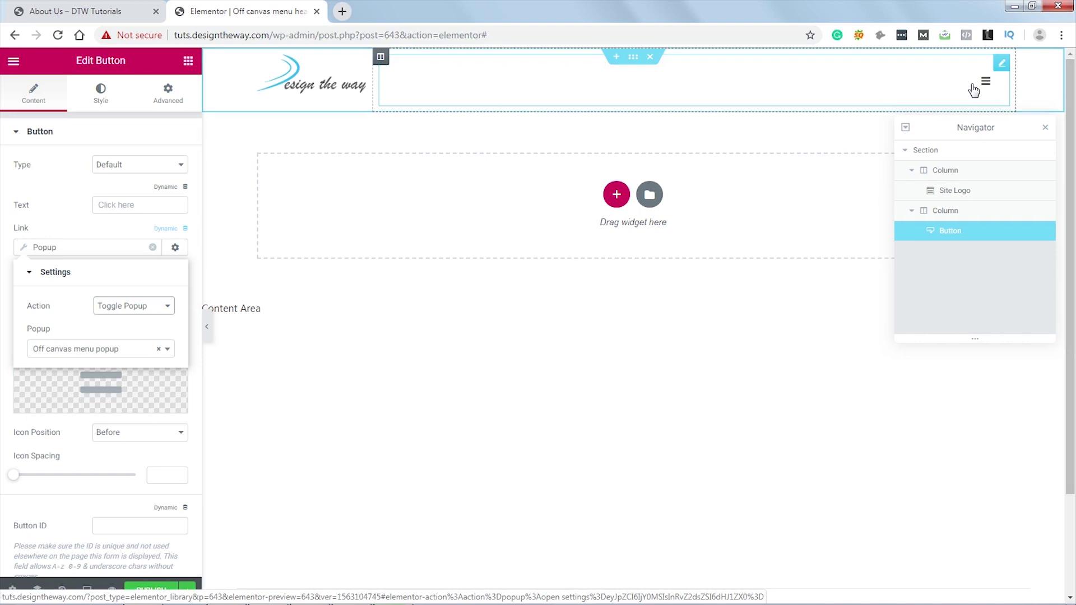
click(24, 249)
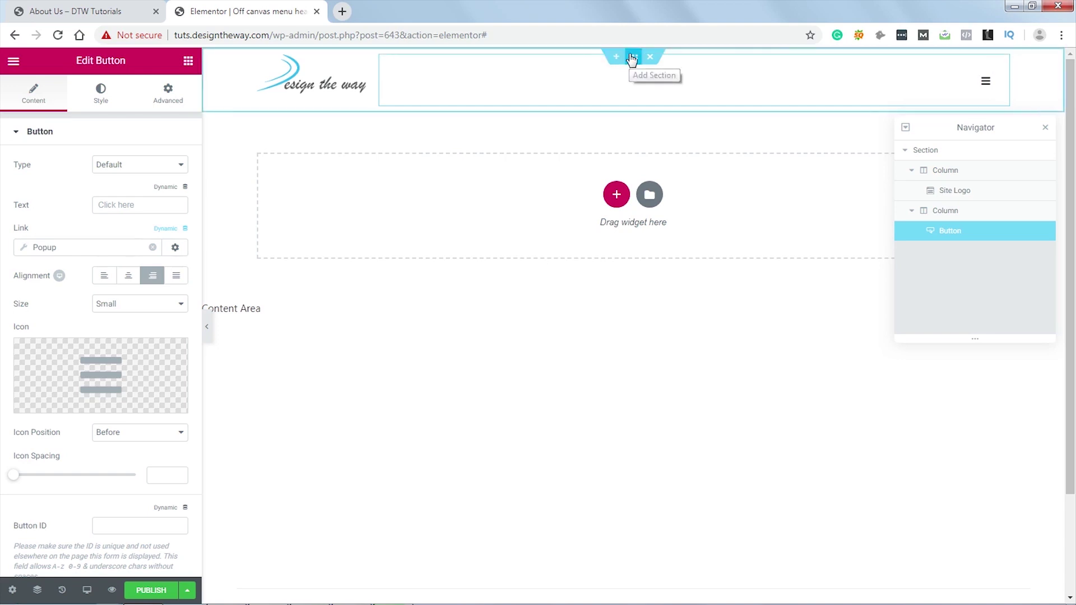
Give the header section a solid border with only the bottom width set to 1.
click(633, 58)
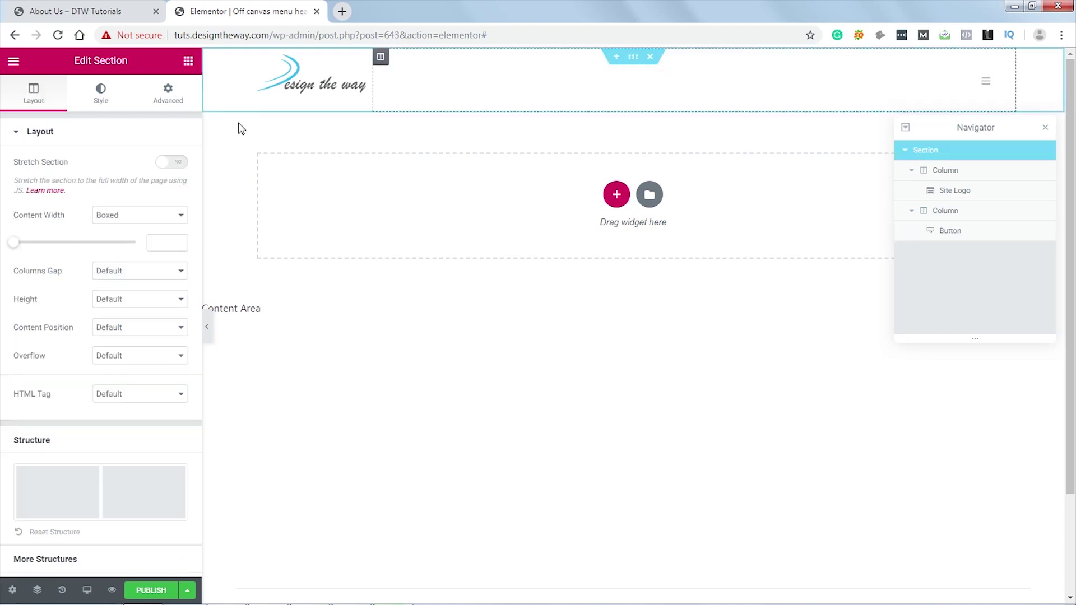
click(103, 95)
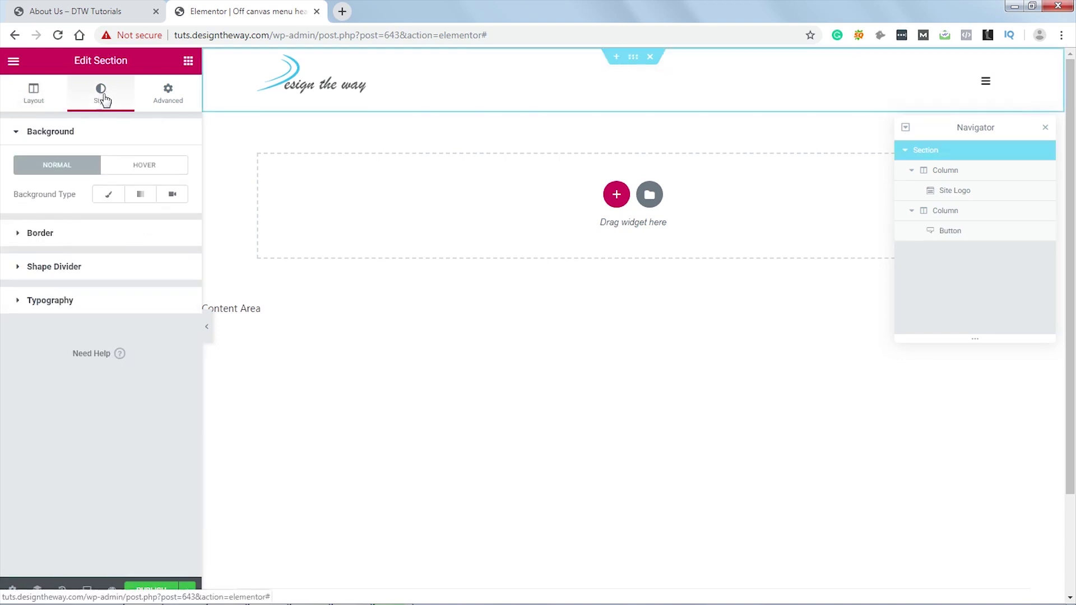
click(87, 239)
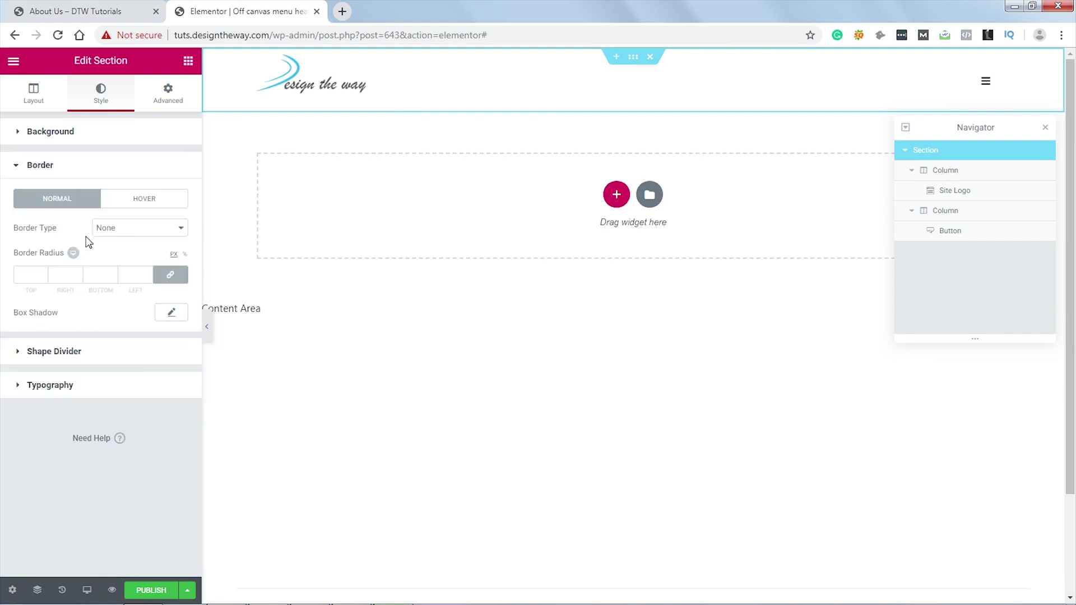
click(158, 230)
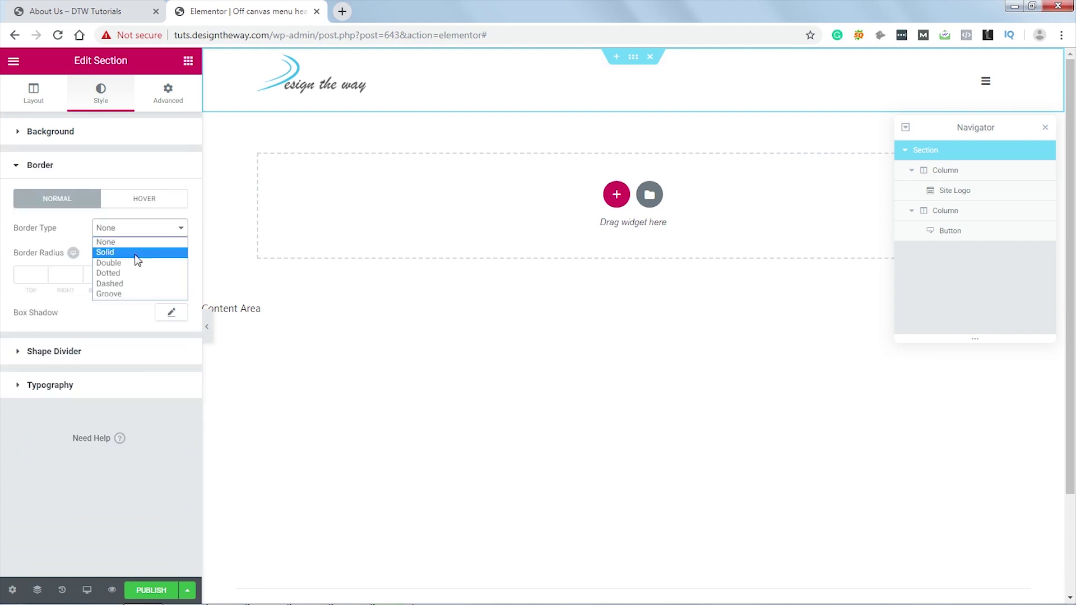
click(137, 251)
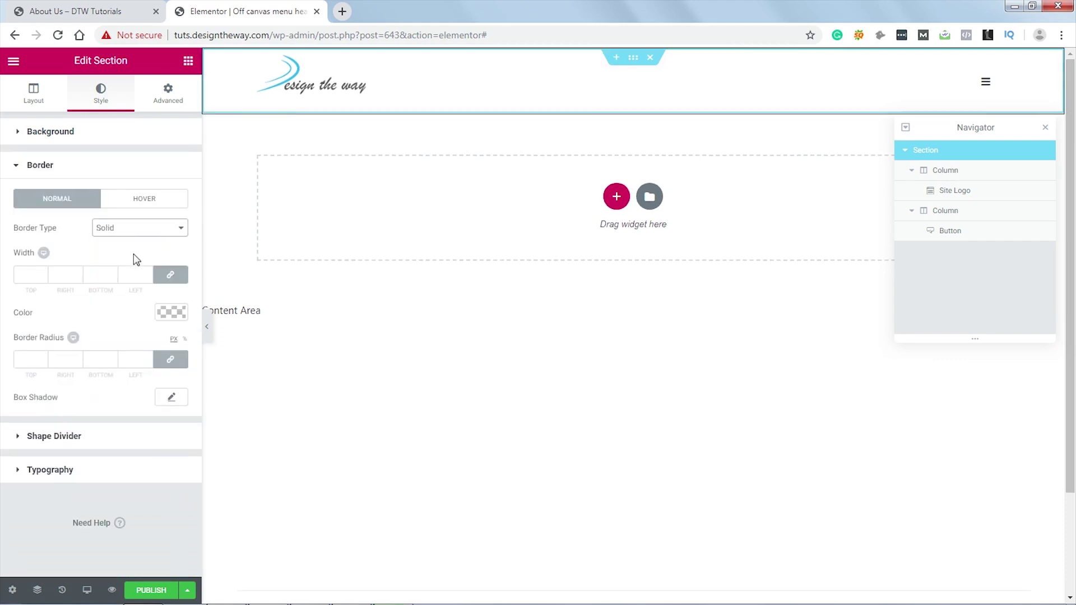
click(170, 275)
click(93, 274)
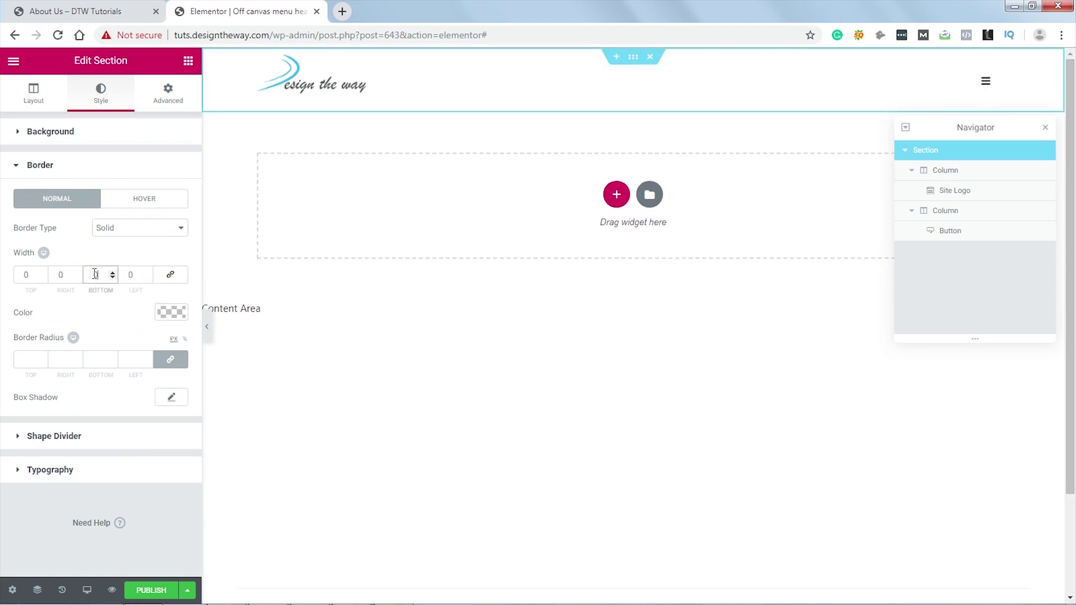
text(1)
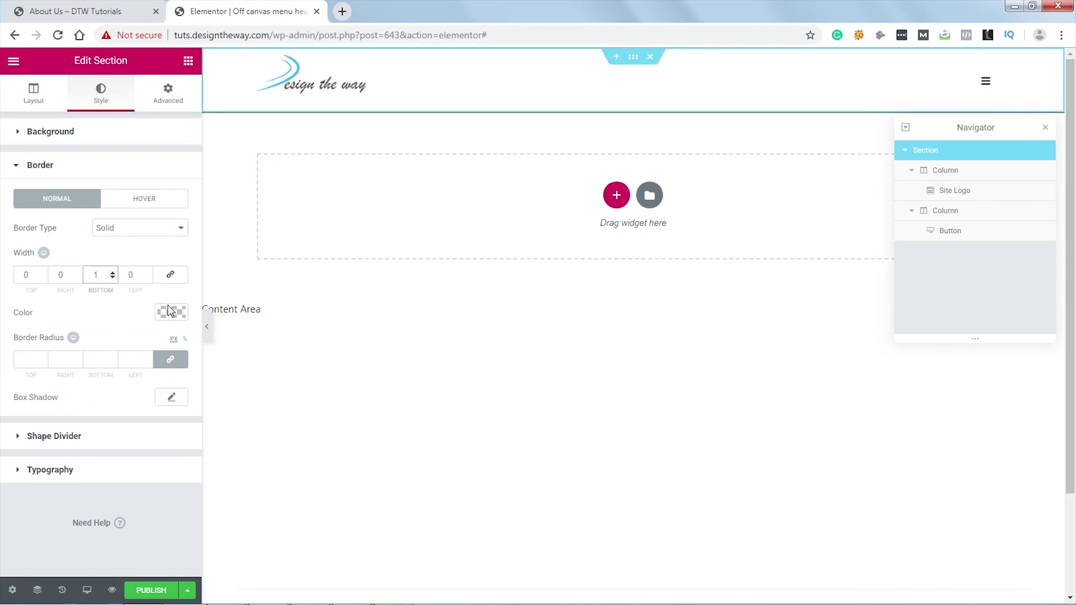
Colour the border light grey #eaeaea, preview the header, and begin publishing.
click(172, 312)
click(38, 310)
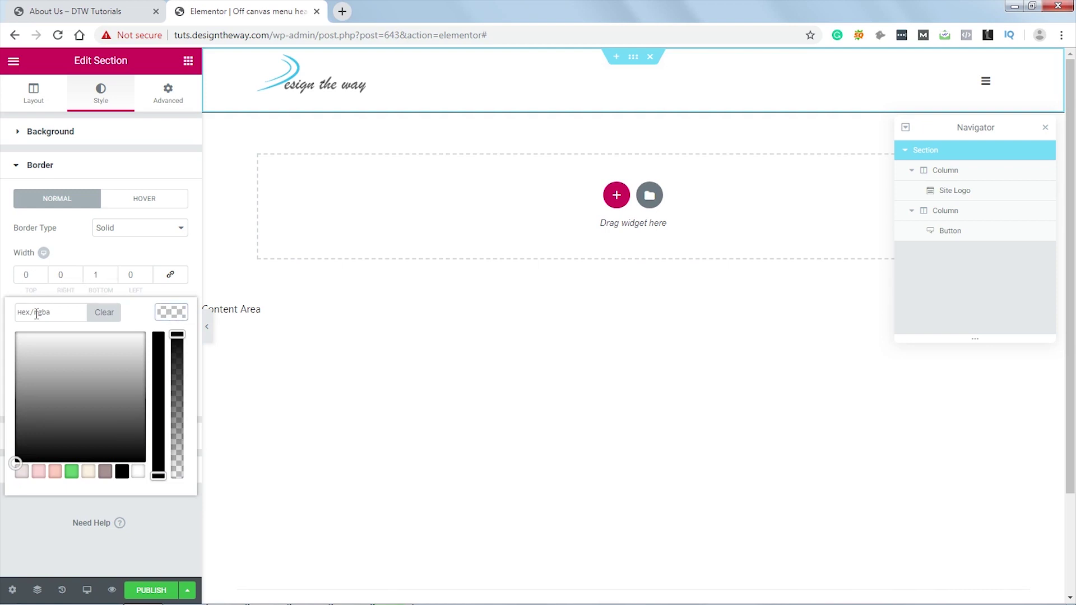
text(#eaeaea)
click(168, 312)
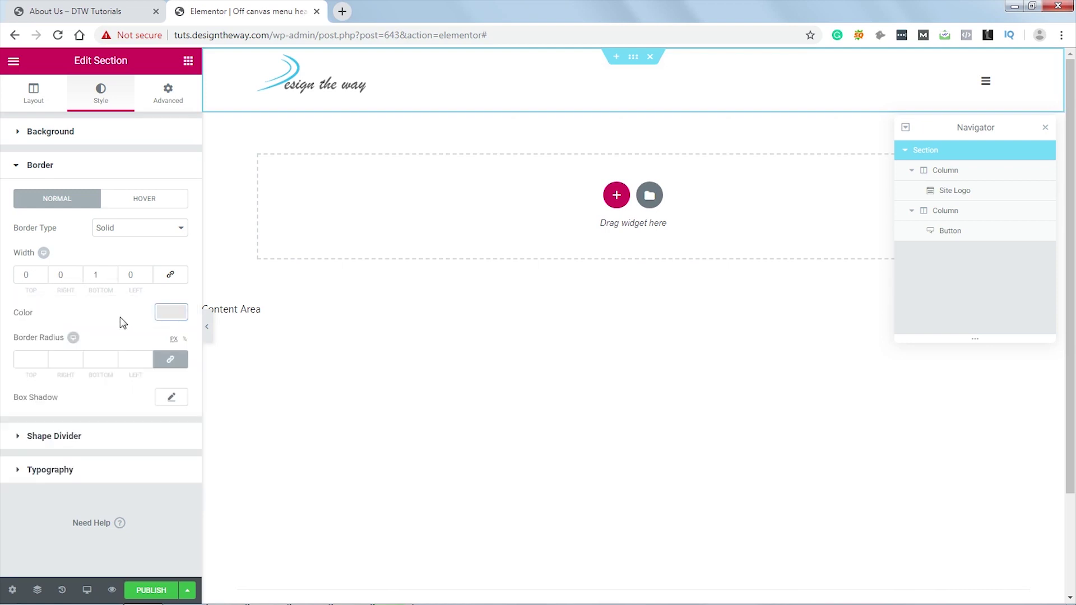
click(210, 331)
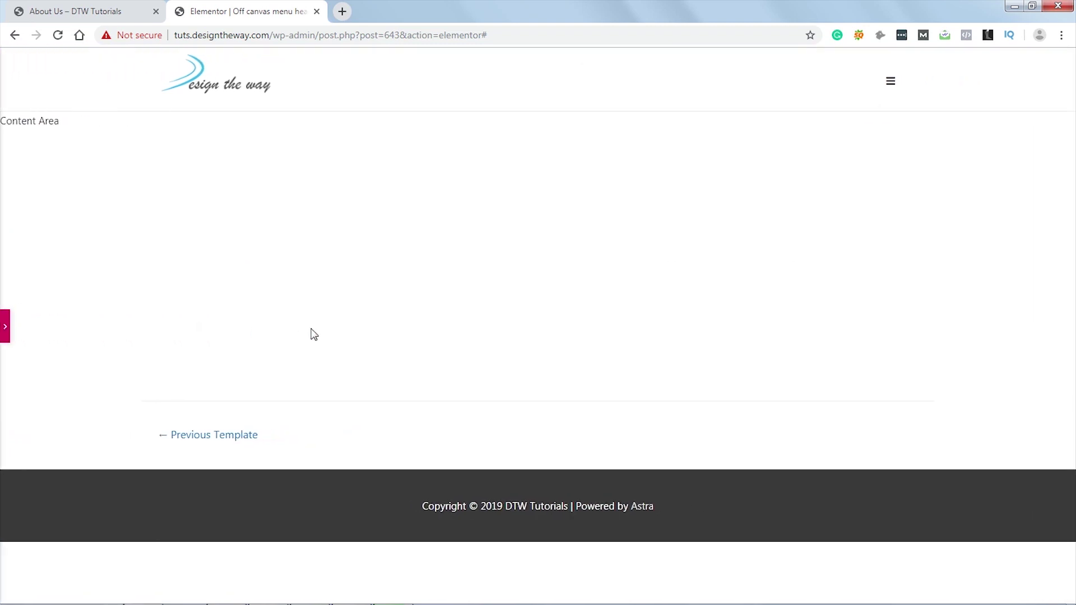
click(6, 326)
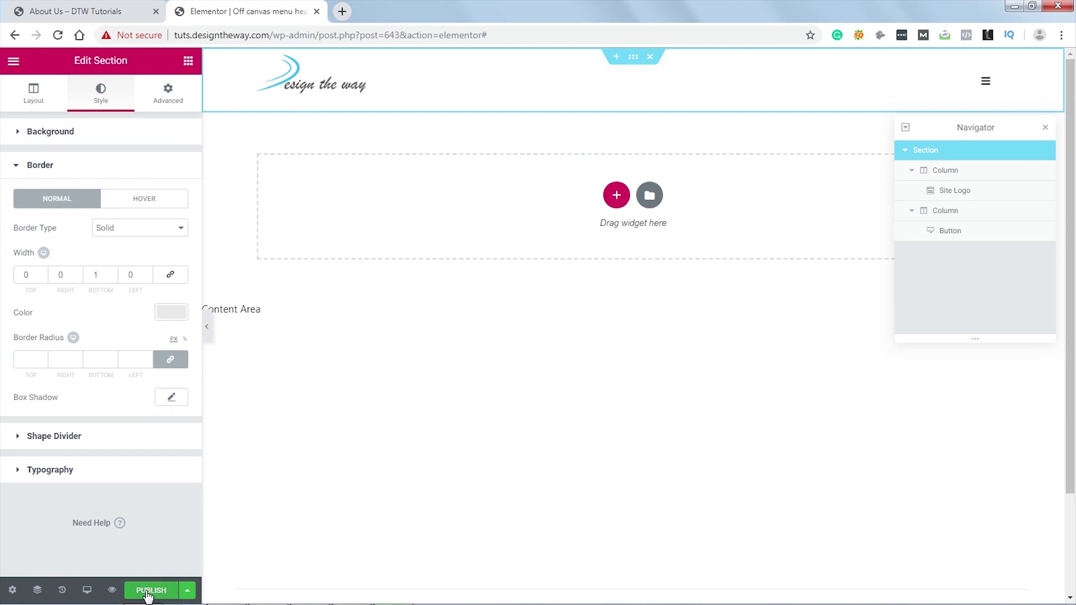
click(148, 590)
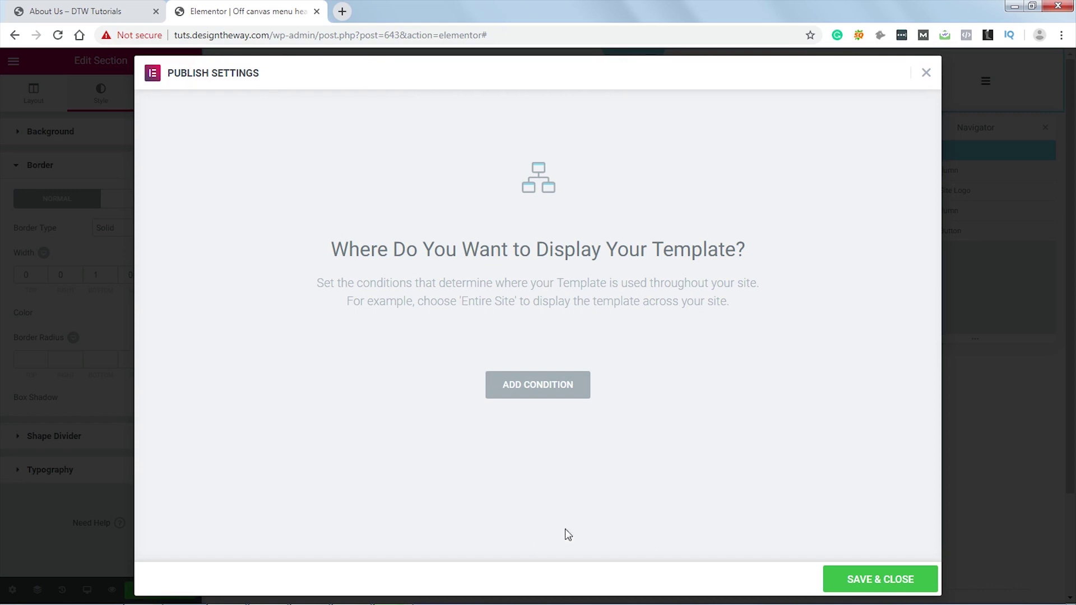
Set the header display condition to Include > Singular > Pages > About Us and publish.
click(535, 391)
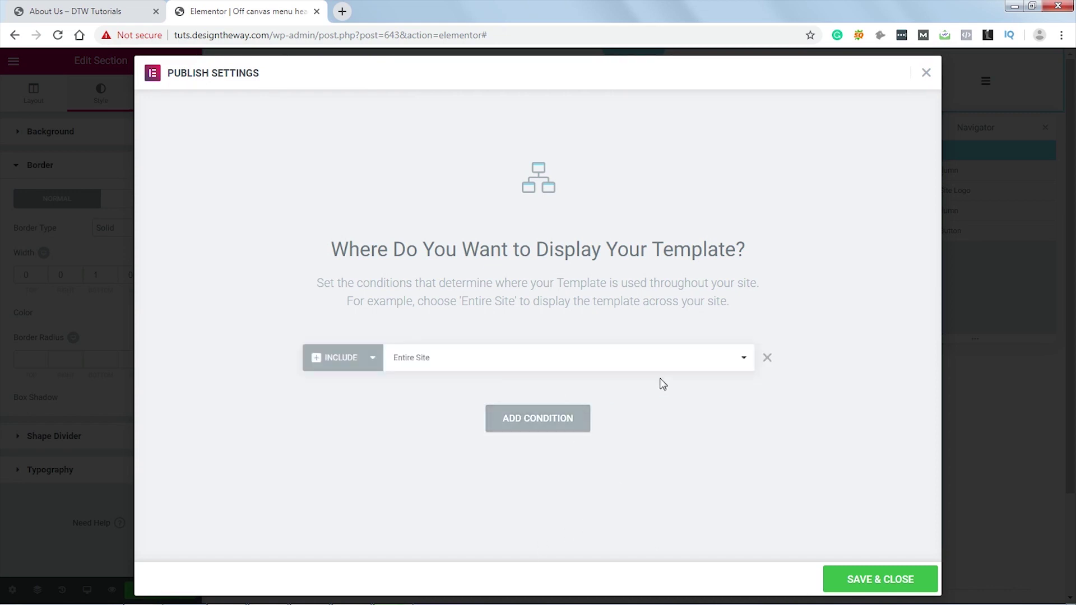
click(745, 362)
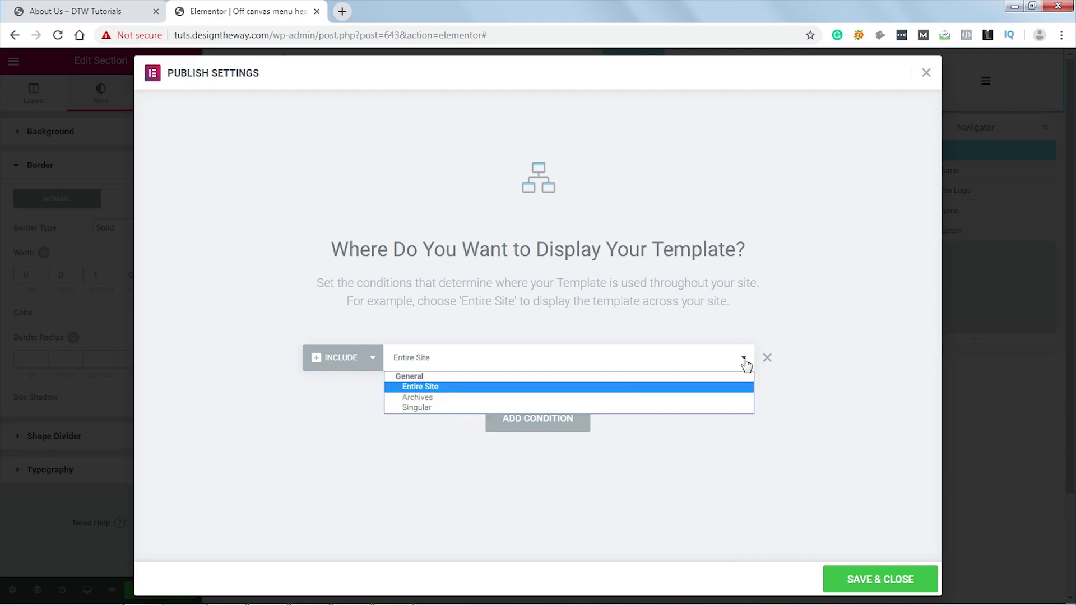
click(440, 412)
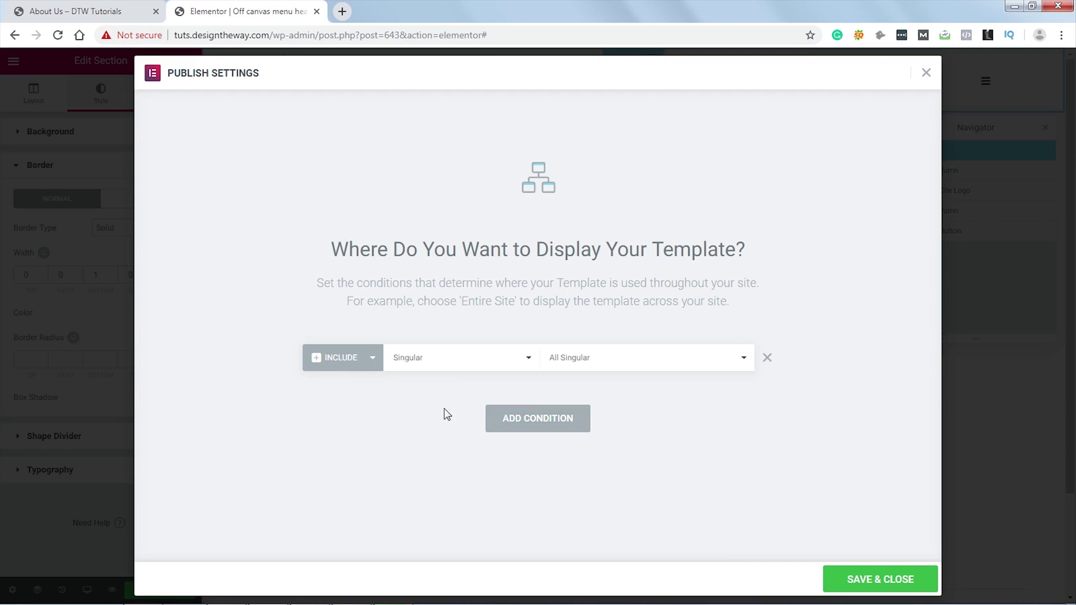
click(743, 359)
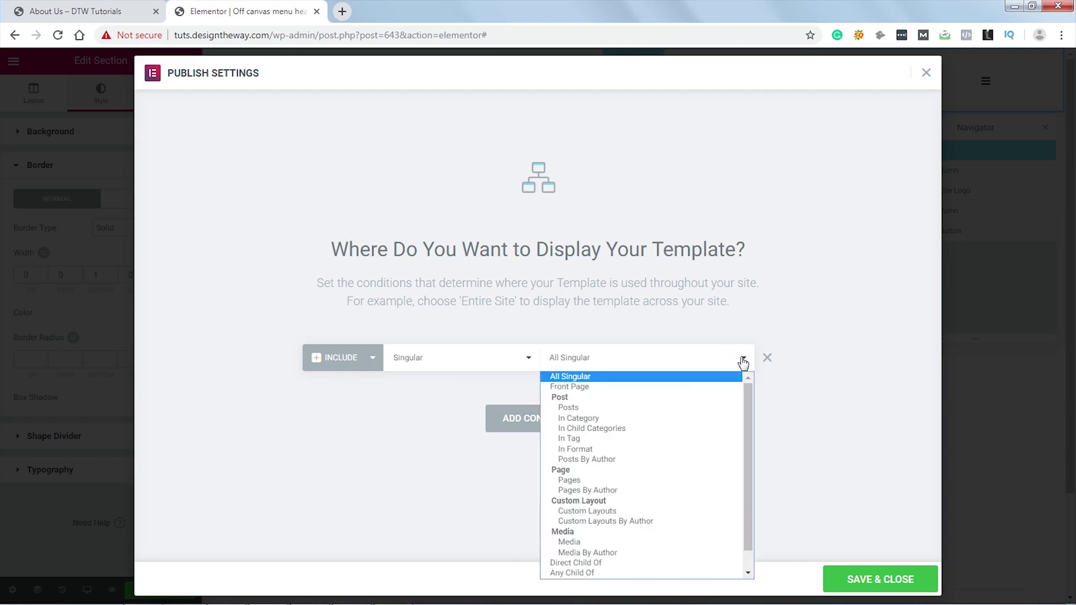
click(575, 481)
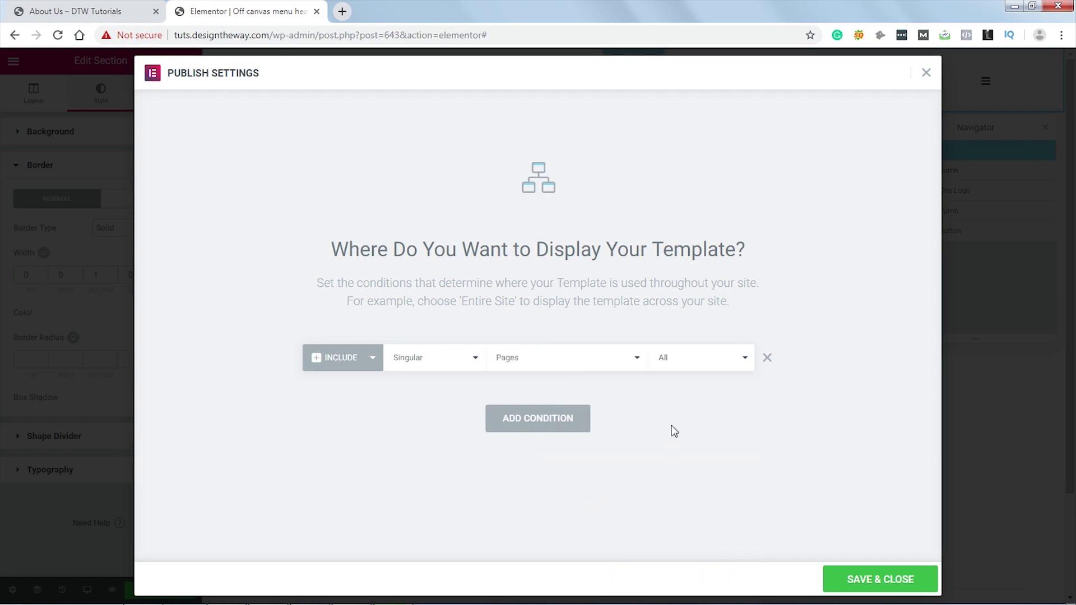
click(739, 362)
text(a)
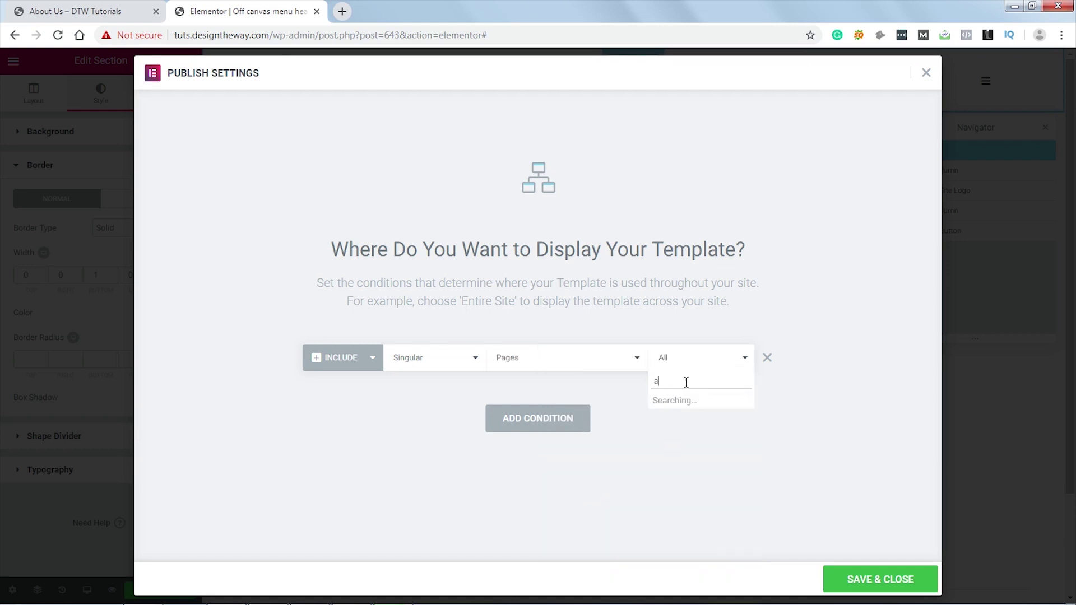
text(bo)
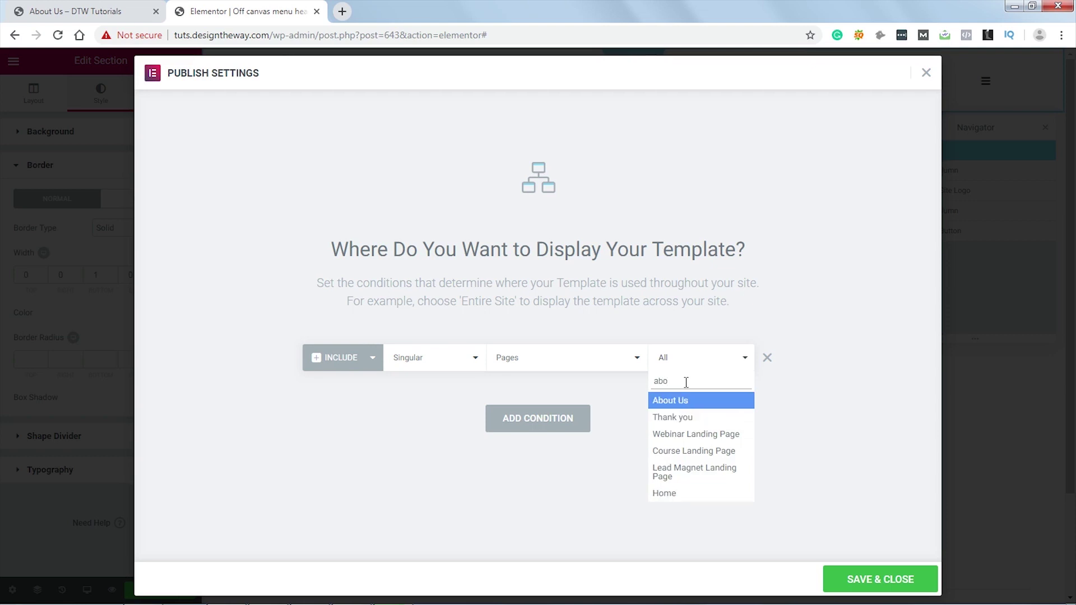
click(679, 405)
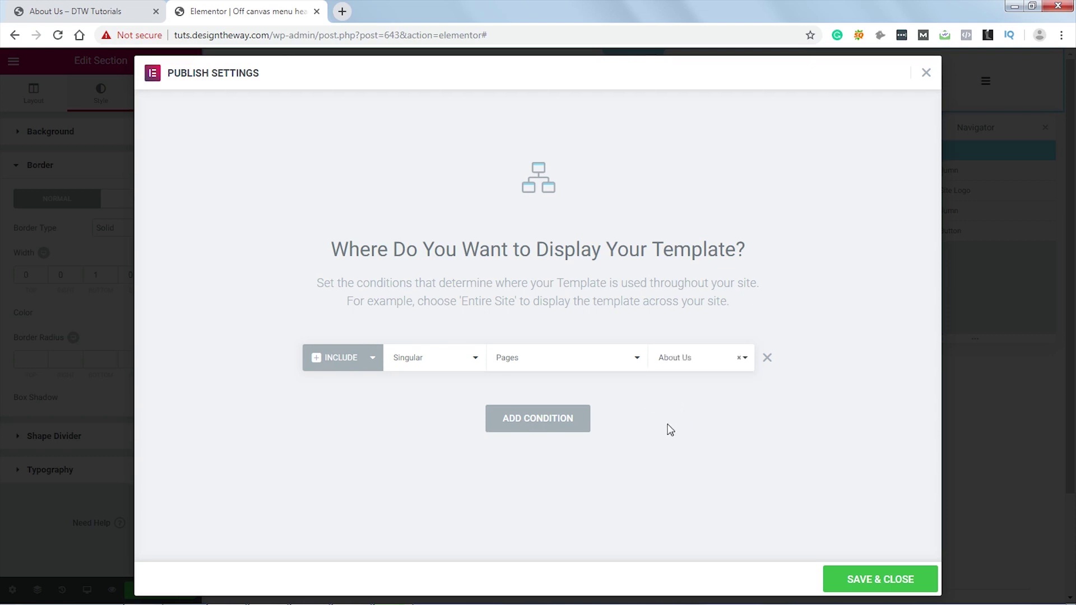
click(873, 583)
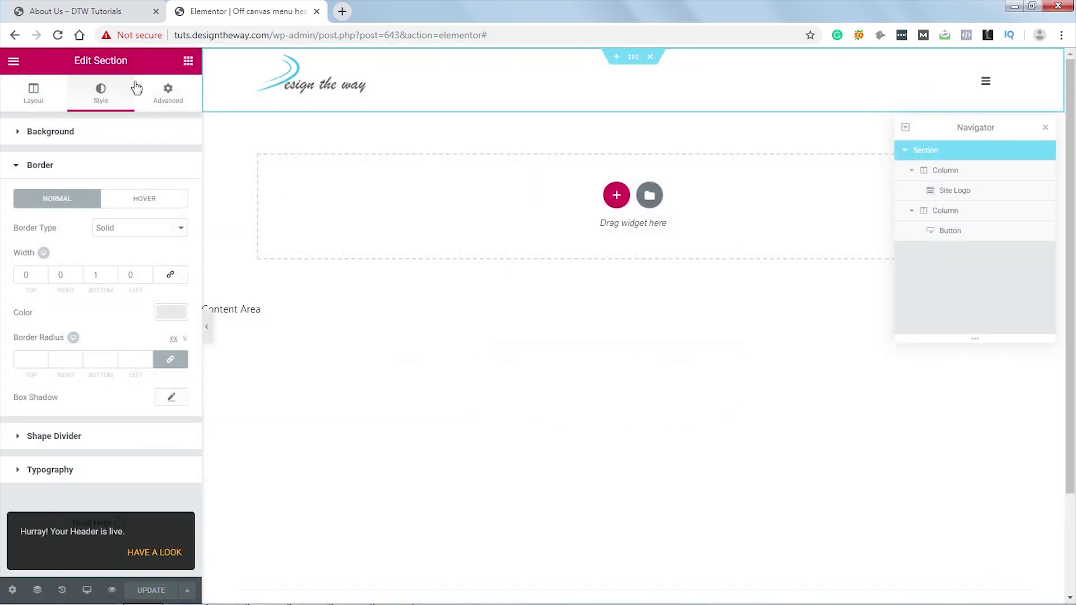
Reload the About Us page and check the off-canvas menu opens, closes and reopens.
click(77, 12)
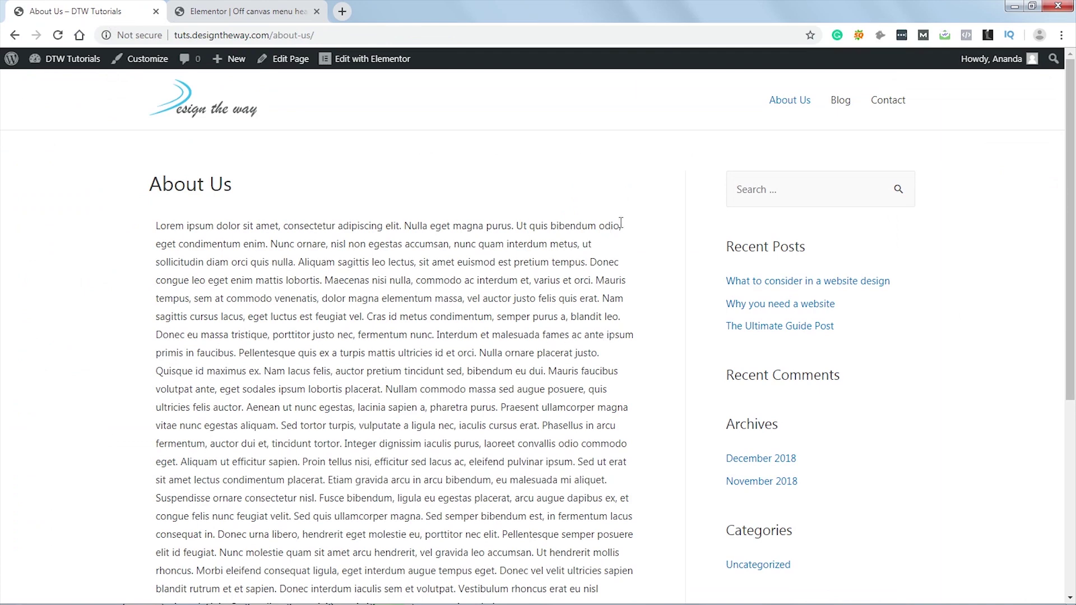
key(F5)
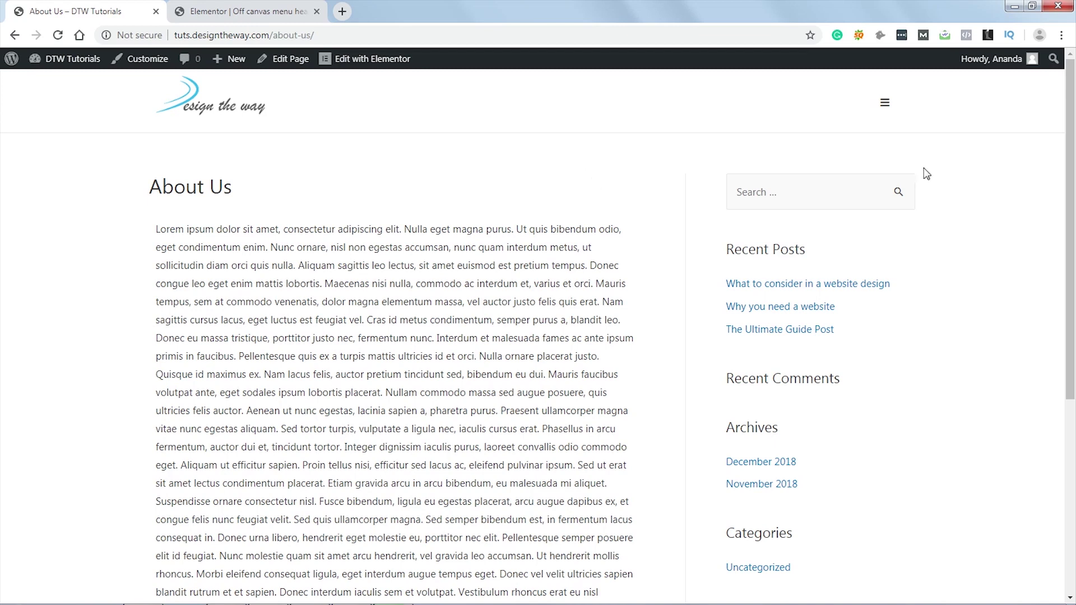
click(884, 105)
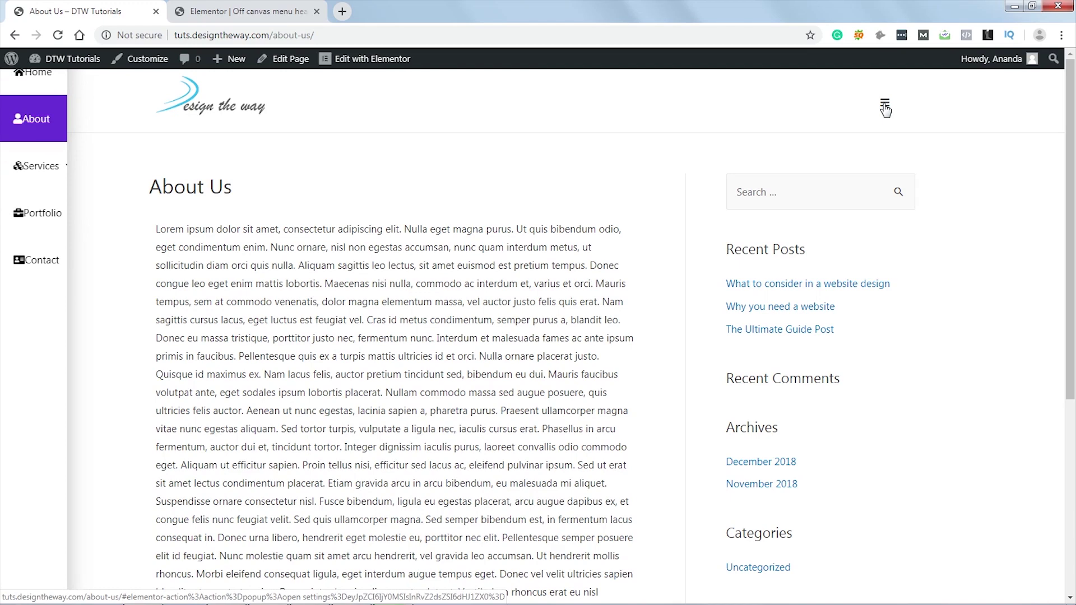
click(885, 106)
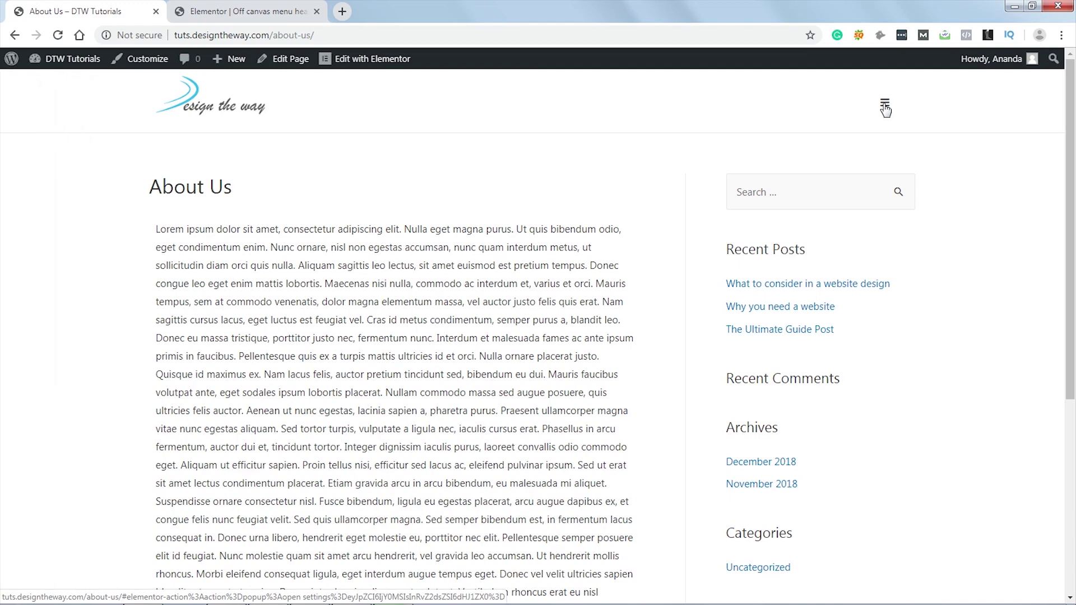
click(885, 105)
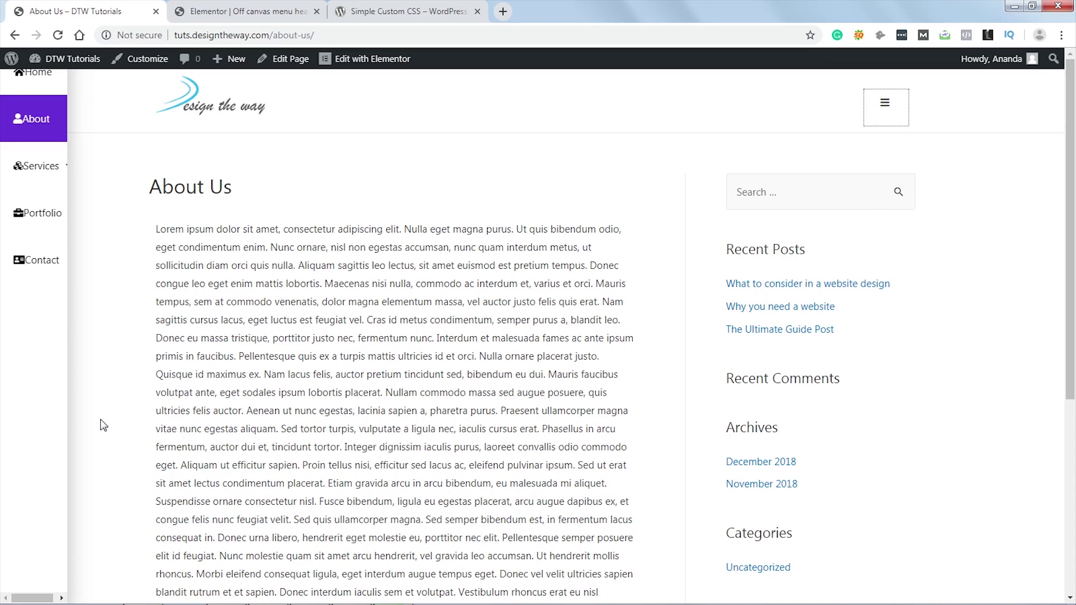
click(390, 13)
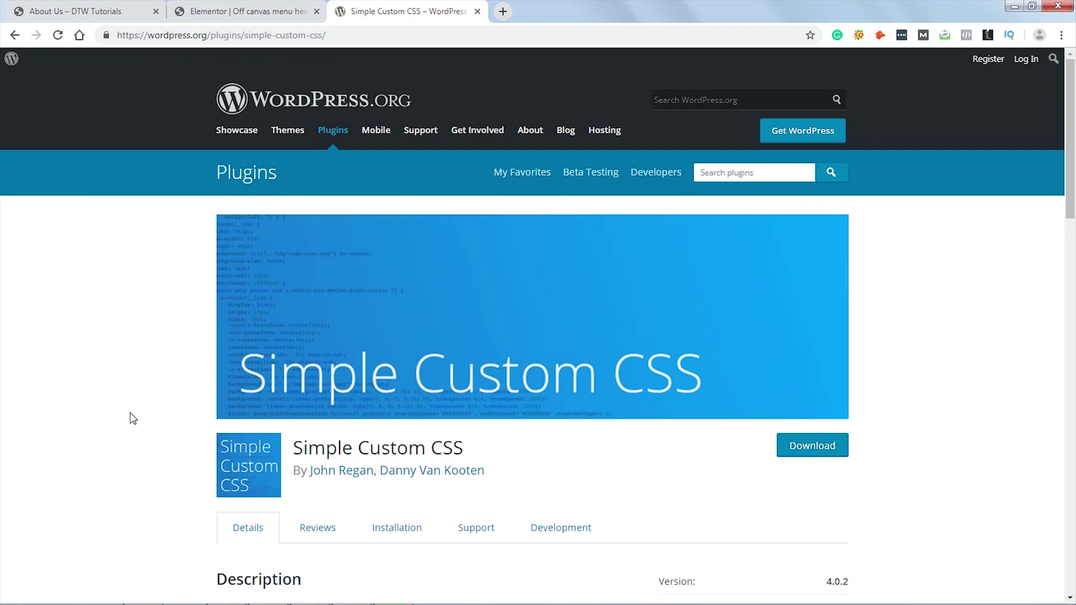
Go back to the About Us page and close the Simple Custom CSS plugin tab.
click(130, 18)
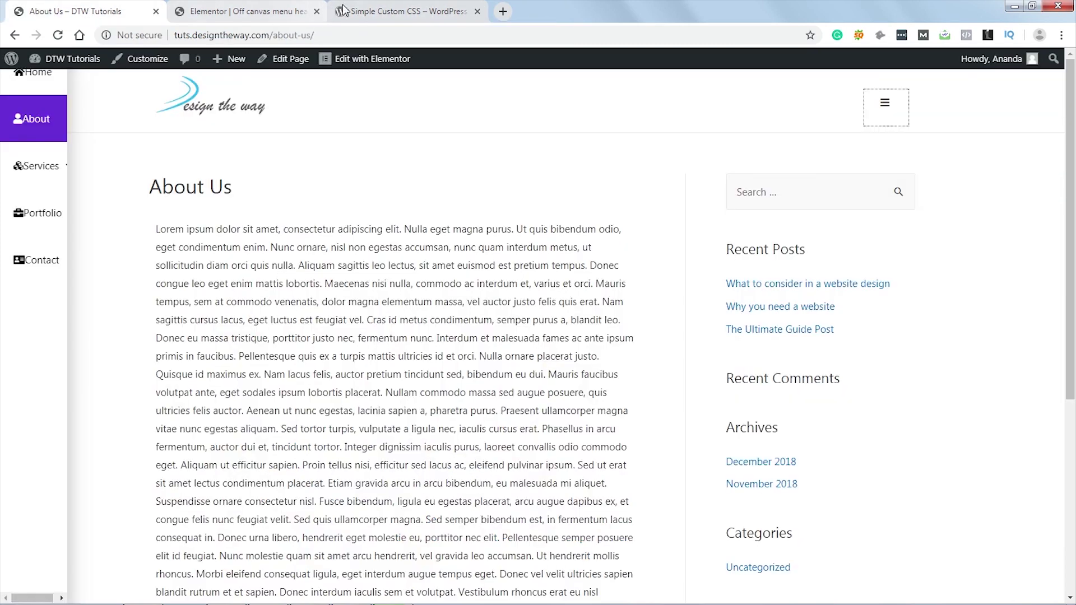
middle_click(376, 16)
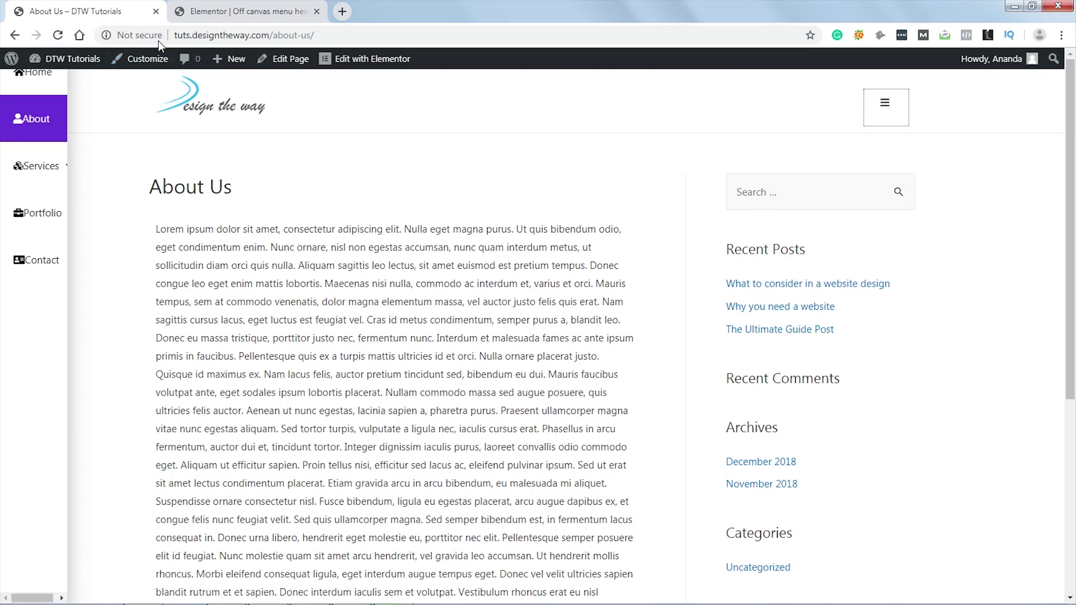
Open the About Us Customizer with the off-canvas menu shown and the empty Additional CSS editor.
click(148, 61)
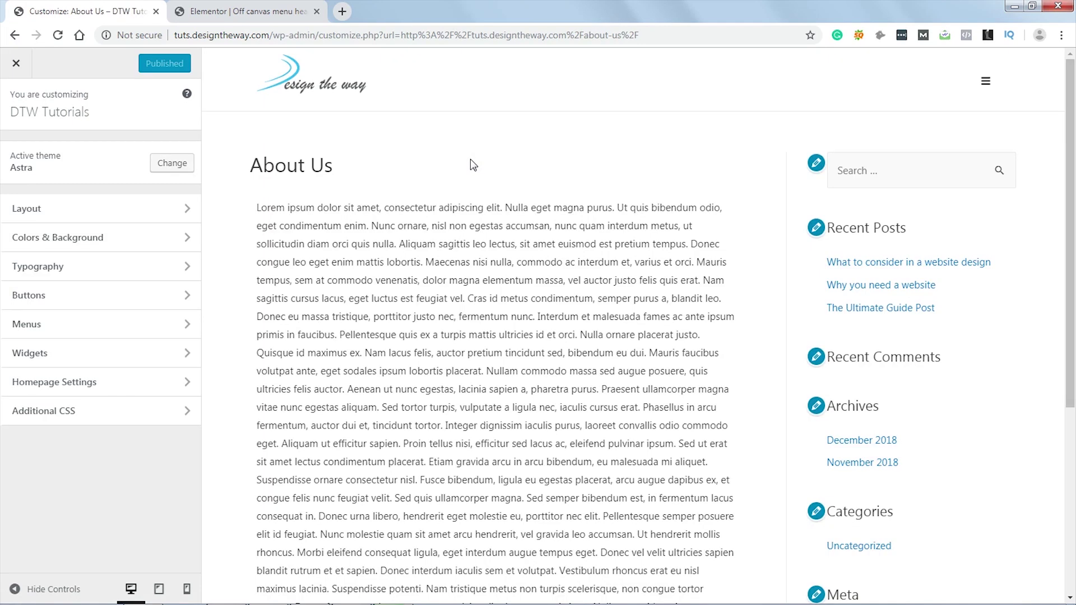
click(986, 82)
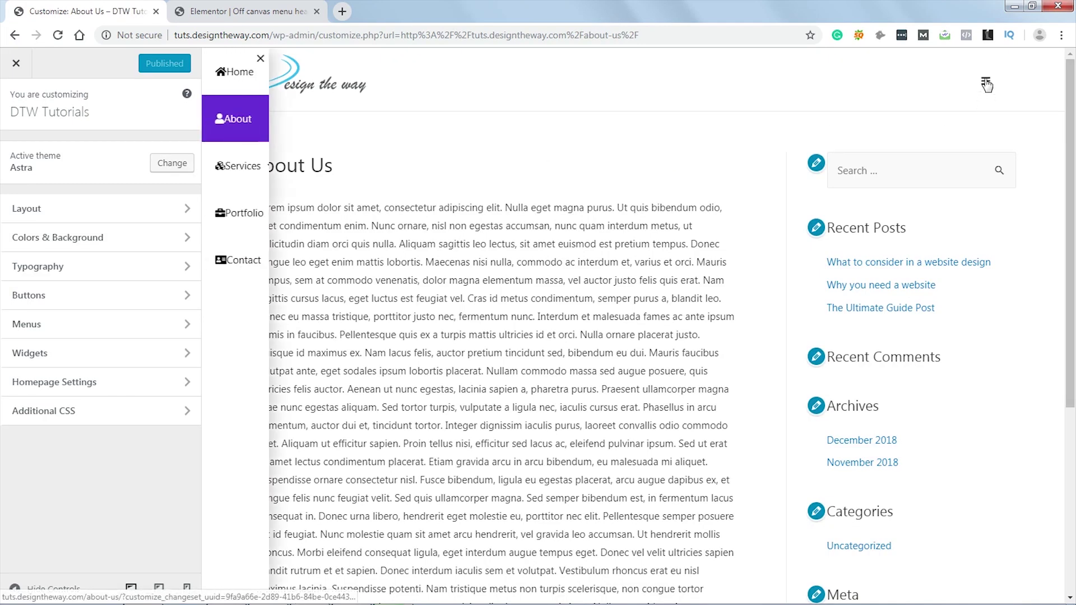
click(100, 412)
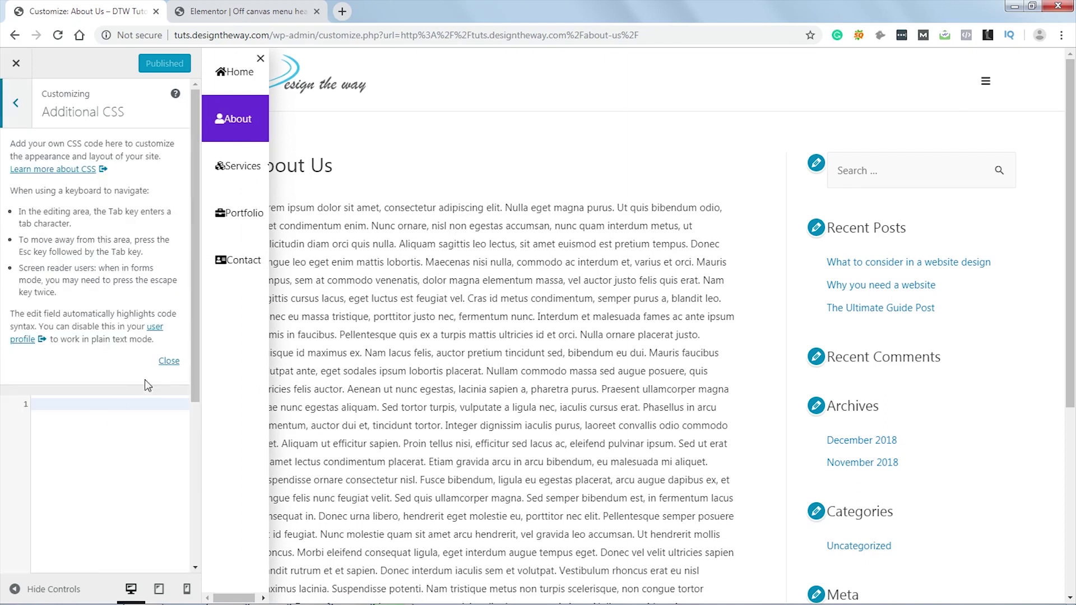
click(168, 361)
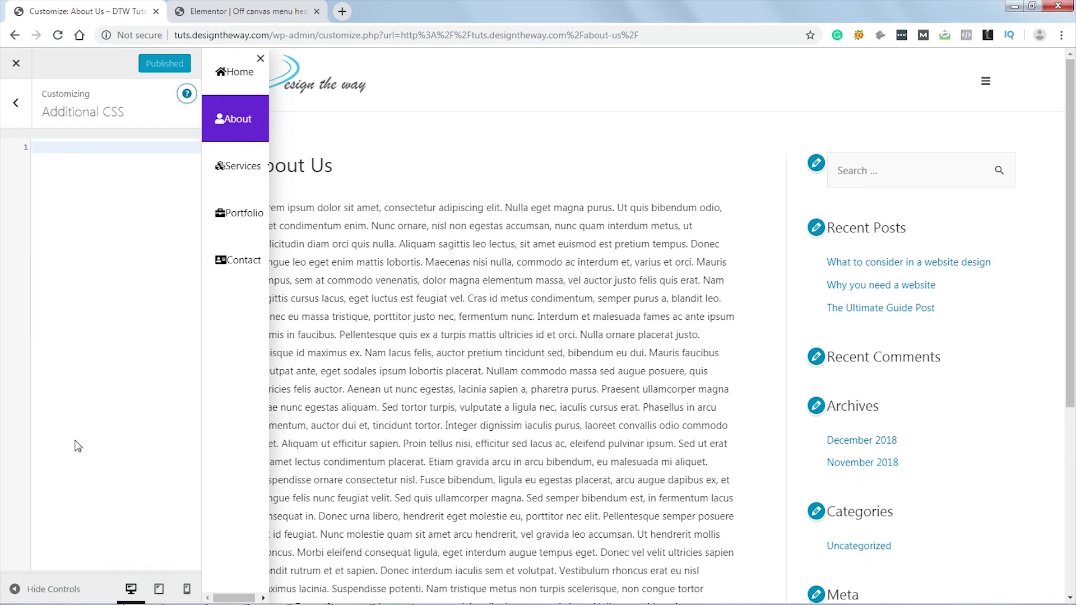
click(54, 168)
Paste the .elementor-nav-menu CSS: flex-wrap wrap, width 100%, 32px icons centred above labels.
text(.elementor-nav-menu a{   flex-wrap:wrap;   justify-content:center; } .elementor-nav-menu a > i{   width:100%;   font-size:32px;   text-align:center; })
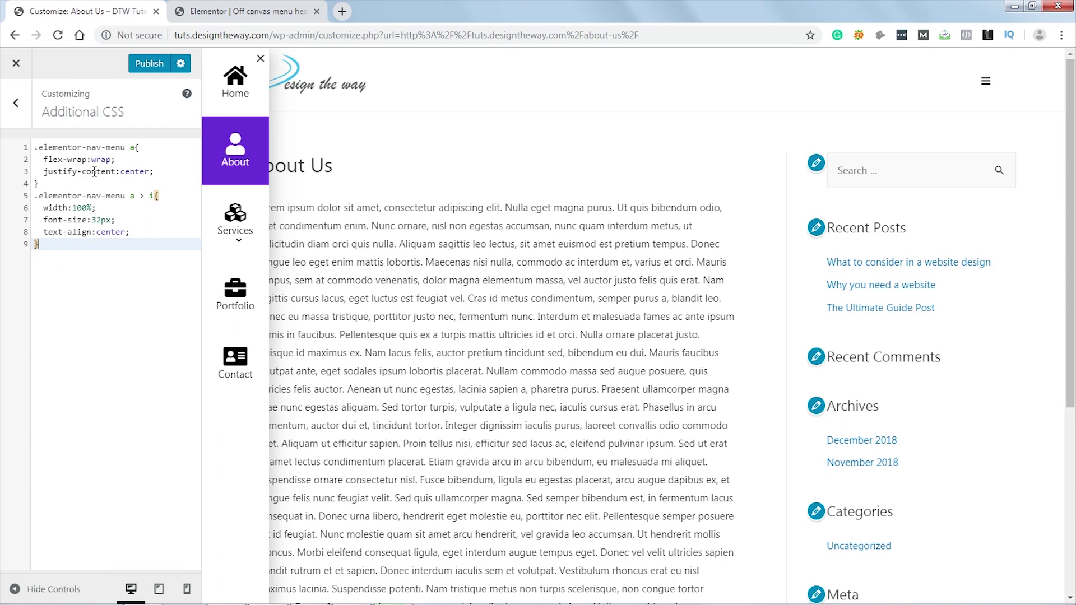
drag(43, 159, 115, 160)
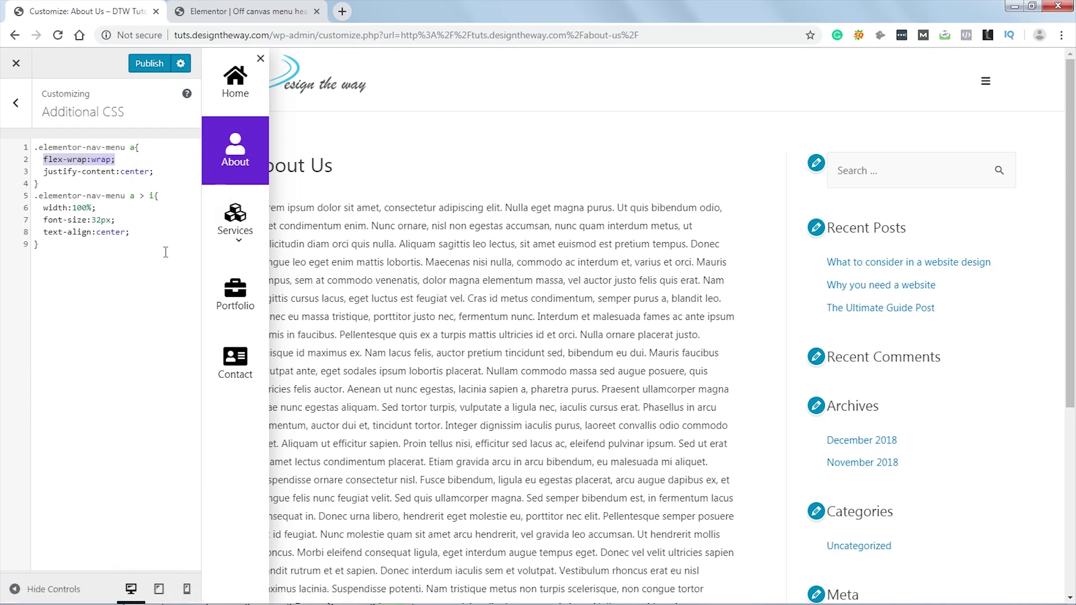
click(41, 170)
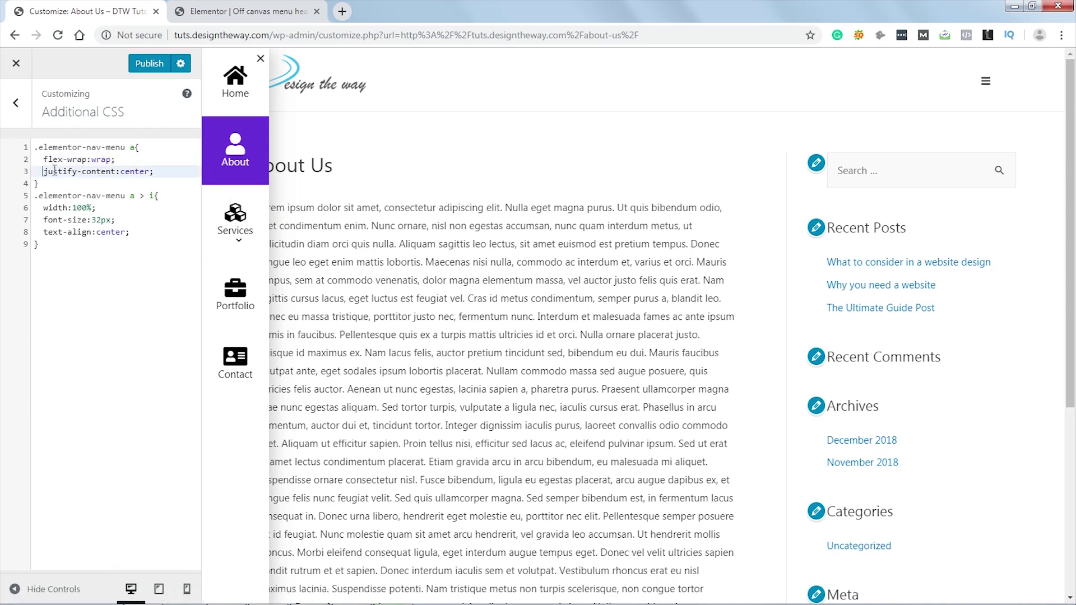
click(99, 261)
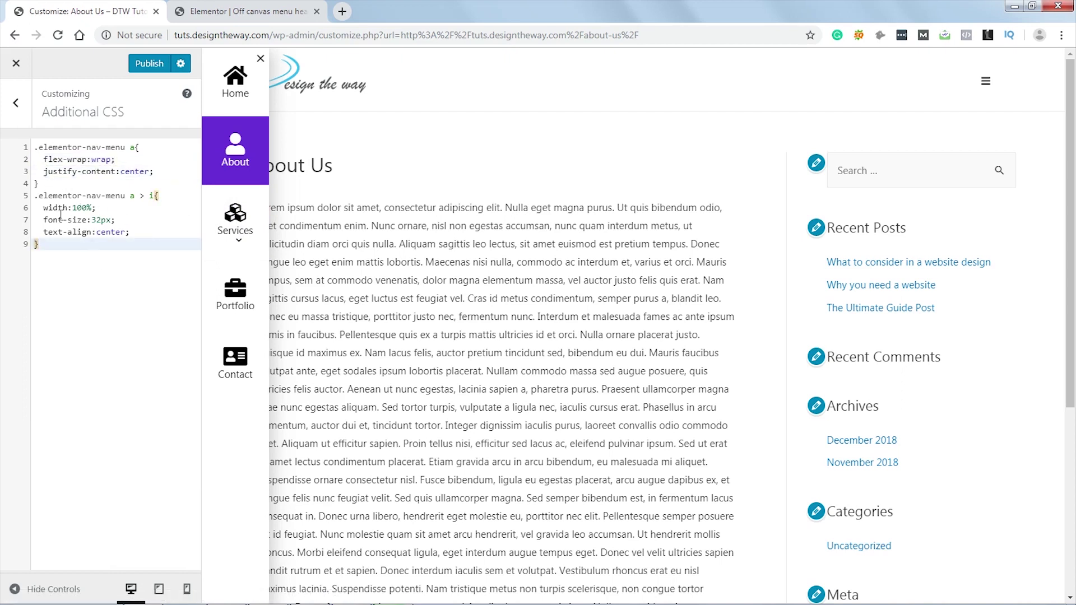
drag(43, 207, 97, 207)
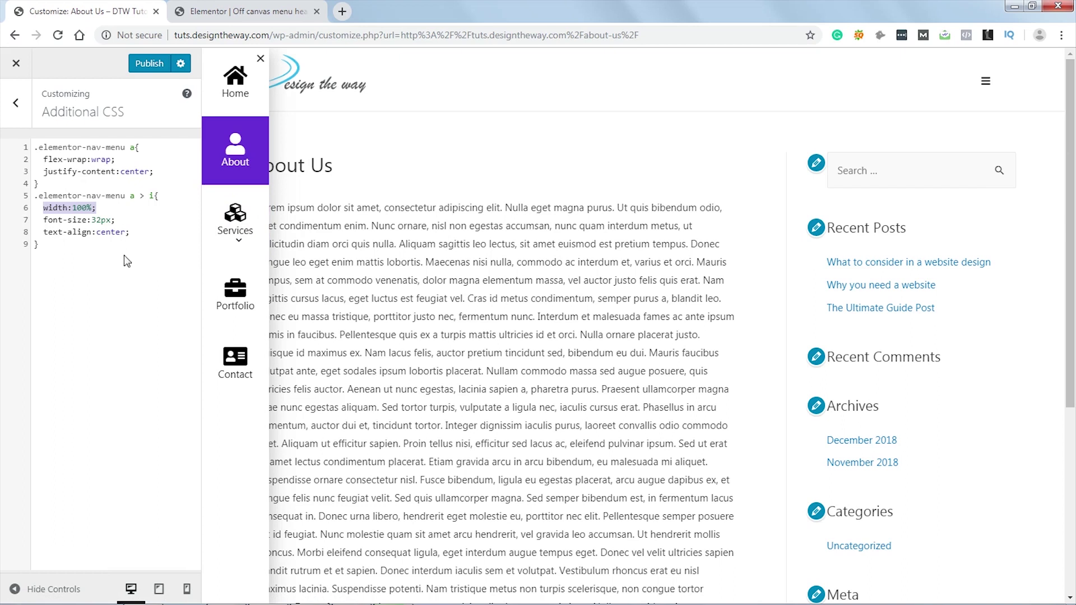
click(53, 251)
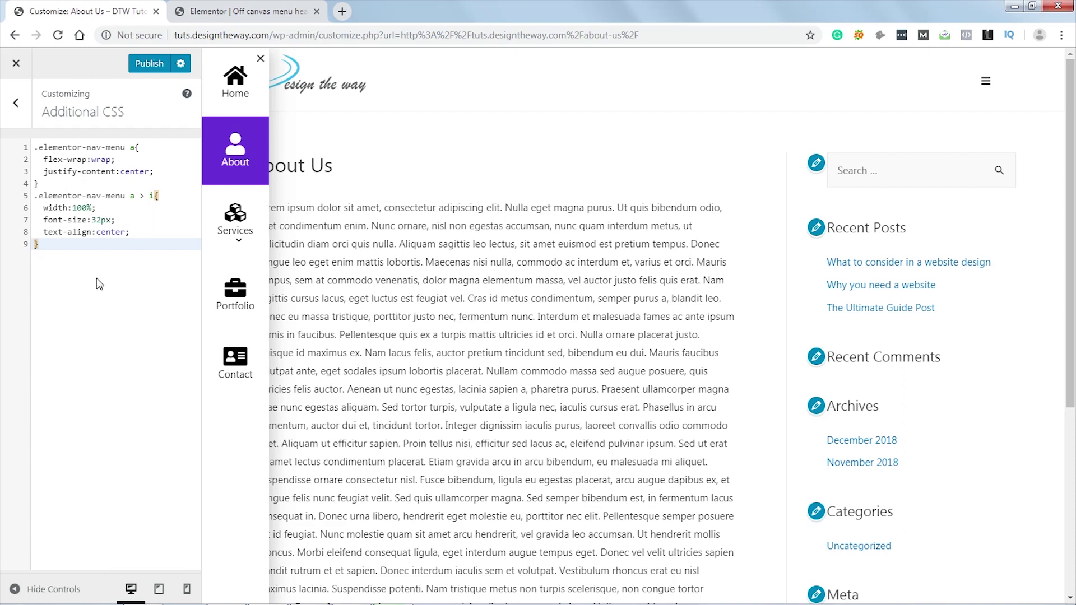
Add the .sub-arrow rule (absolute, right 5px, top 50%, rotate -90deg) and check Services.
key(Return)
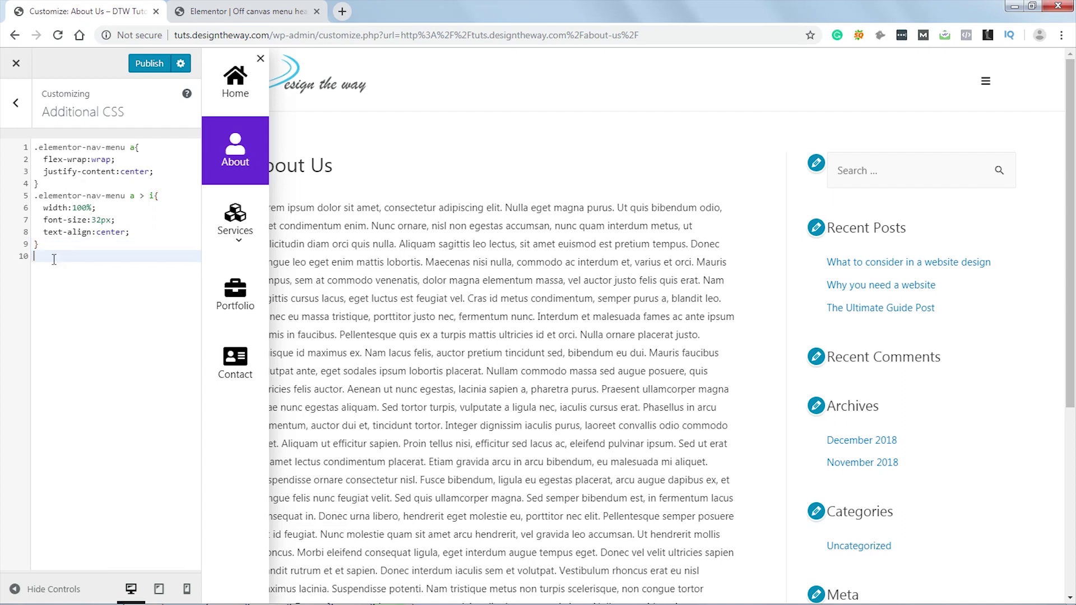
text(.elementor-nav-menu .sub-arrow{   position:absolute;   right:5px;   top:50%;   transform:rotate(-90deg);   padding:0; })
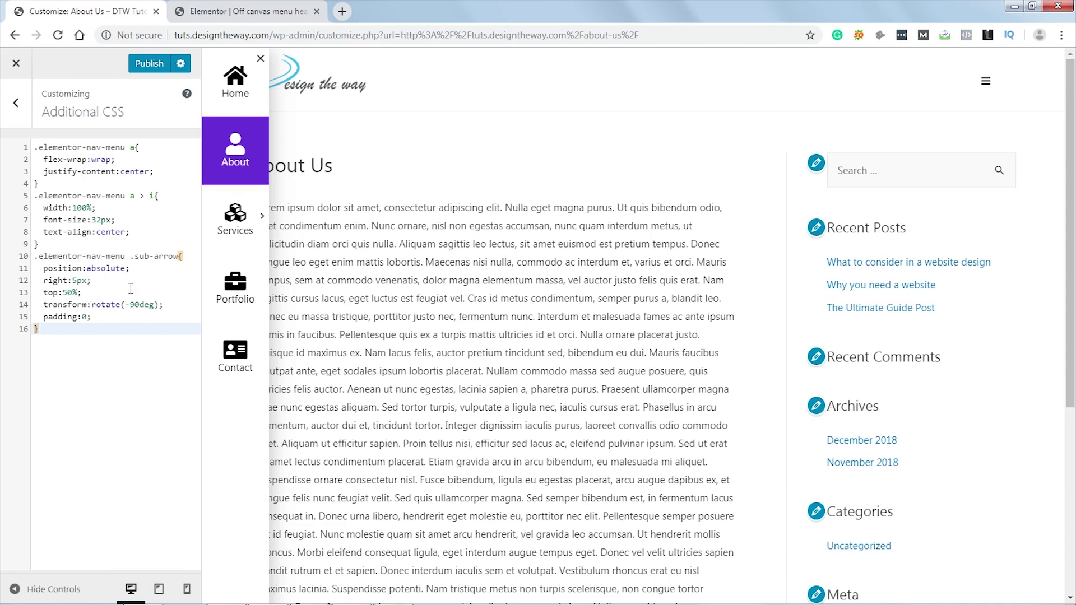
click(247, 224)
Add the .sub-menu dropdown rule: box-shadow, white background, 100vh height, fixed, left 100px.
key(Return)
text(.sub-menu.elementor-nav-menu--dropdown{   box-shadow:0 0px 0px 1px rgba(0,0,0,.06),0 1px 1px rgba(0,0,0,.08), inset 10px -20px 20px -10px rgba(0,0,0,0.08);   background:#fff;   height:100vh !important;   position: fixed !important;   top: 0 !important;   left: 100px !important;   margin:0 !important;   overflow-y: auto; })
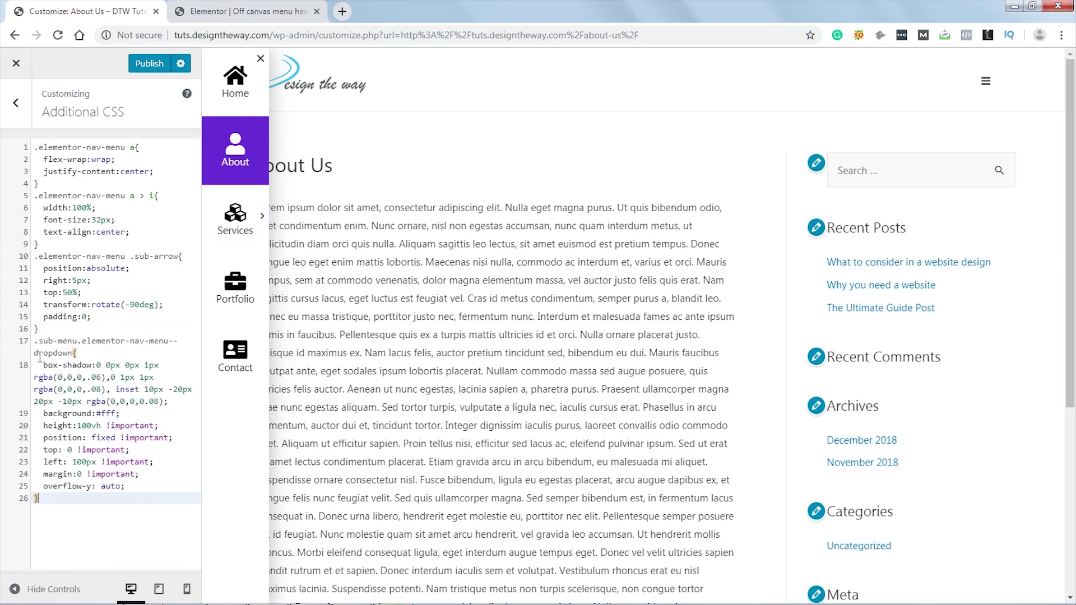
mouse_move(238, 219)
drag(71, 462, 98, 461)
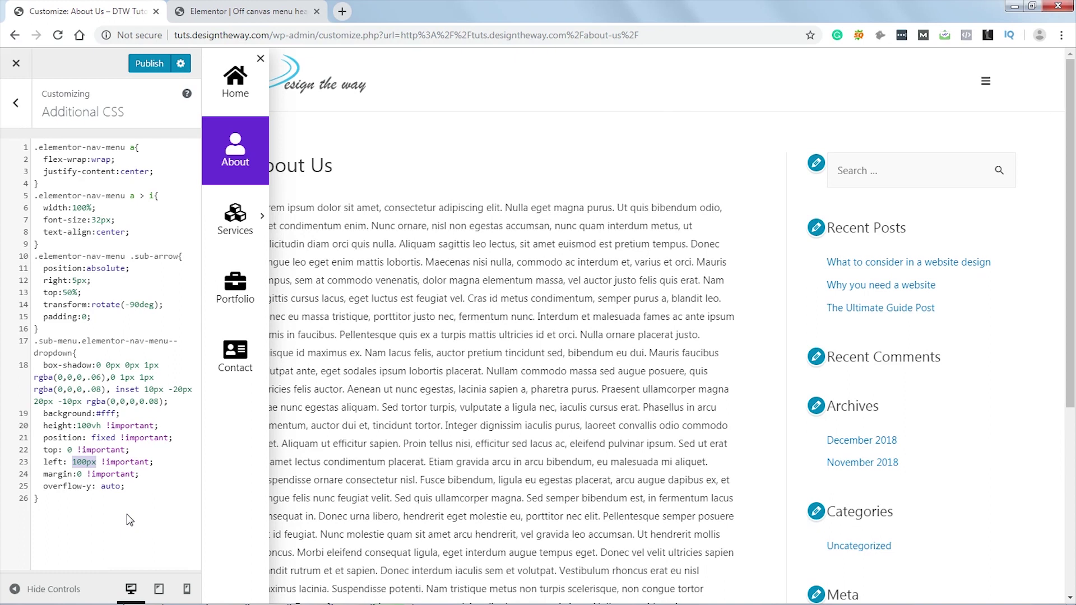
click(86, 463)
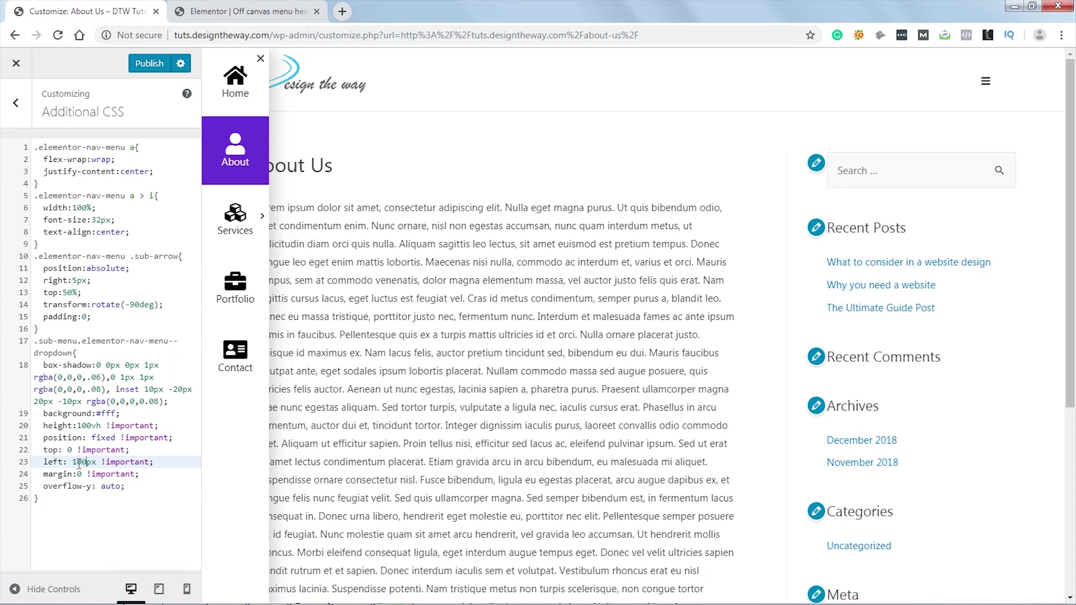
click(114, 537)
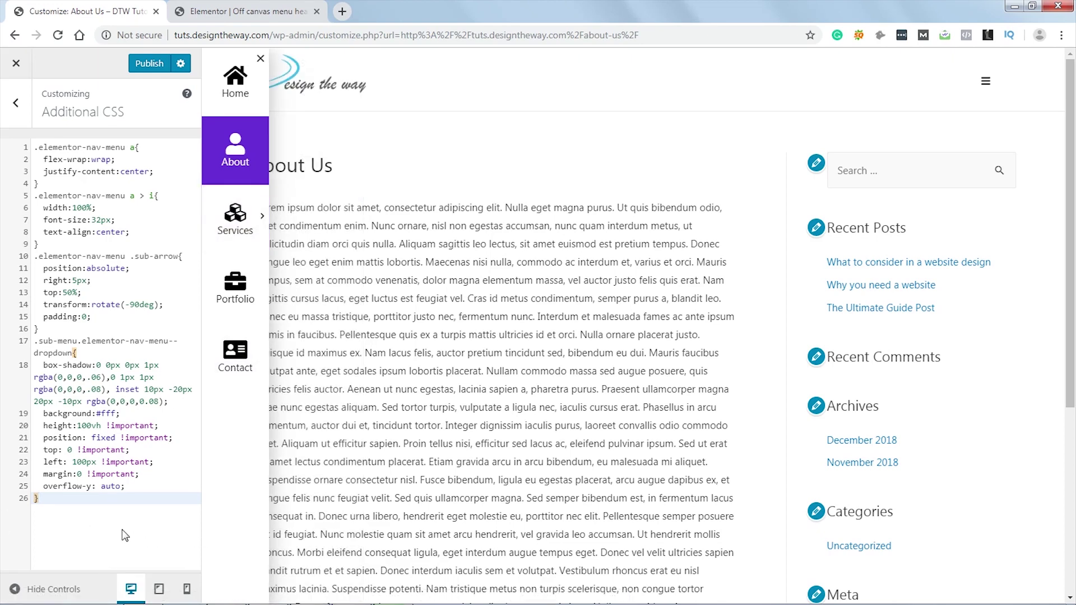
Publish the CSS, close the Customizer, copy the page URL and open an incognito window.
click(148, 64)
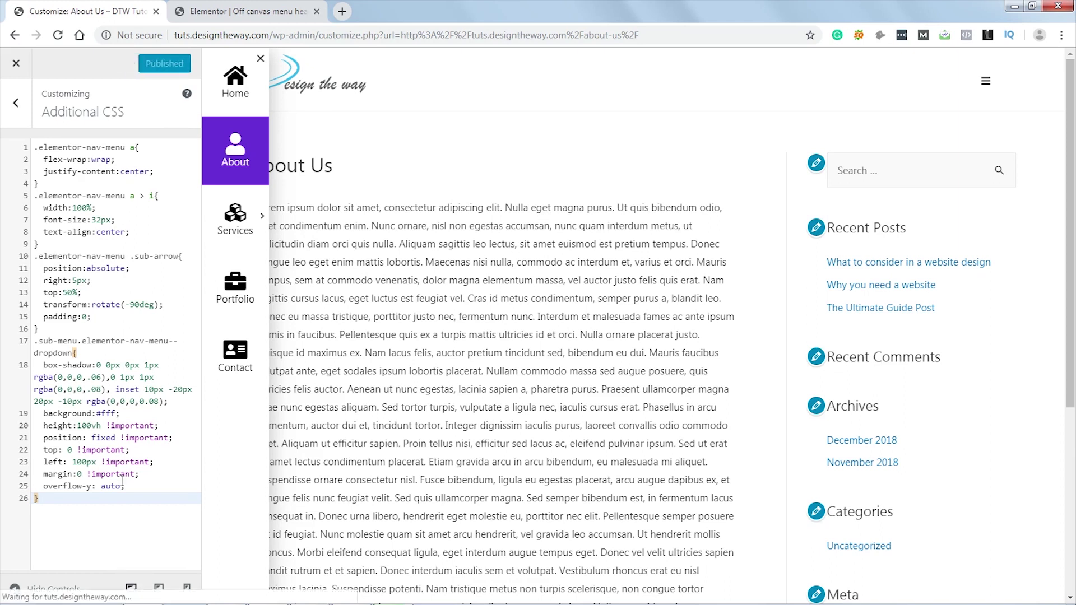
click(16, 65)
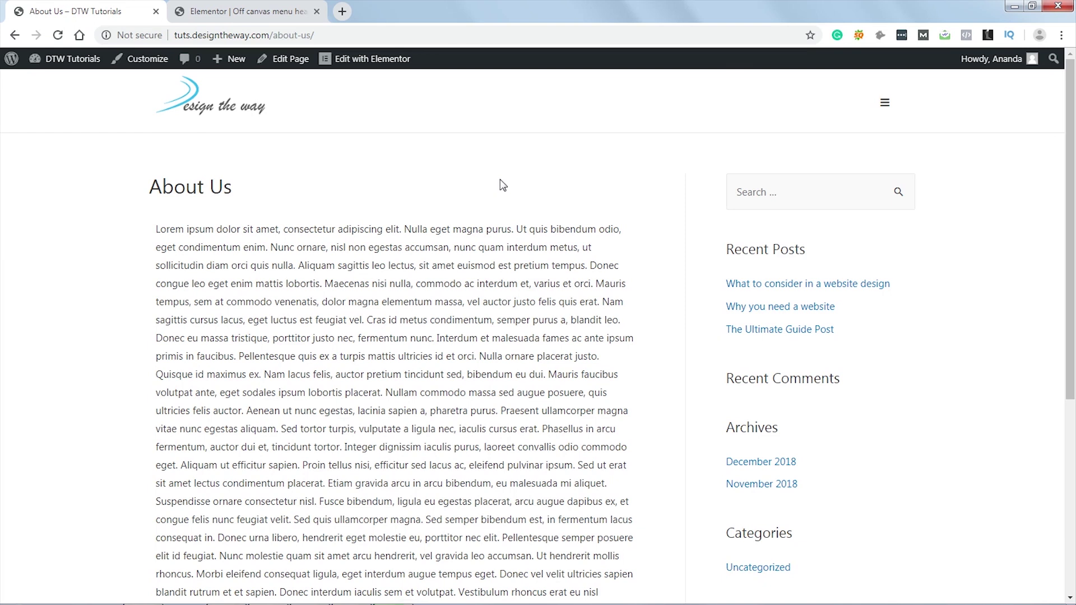
click(358, 35)
key(ctrl+c)
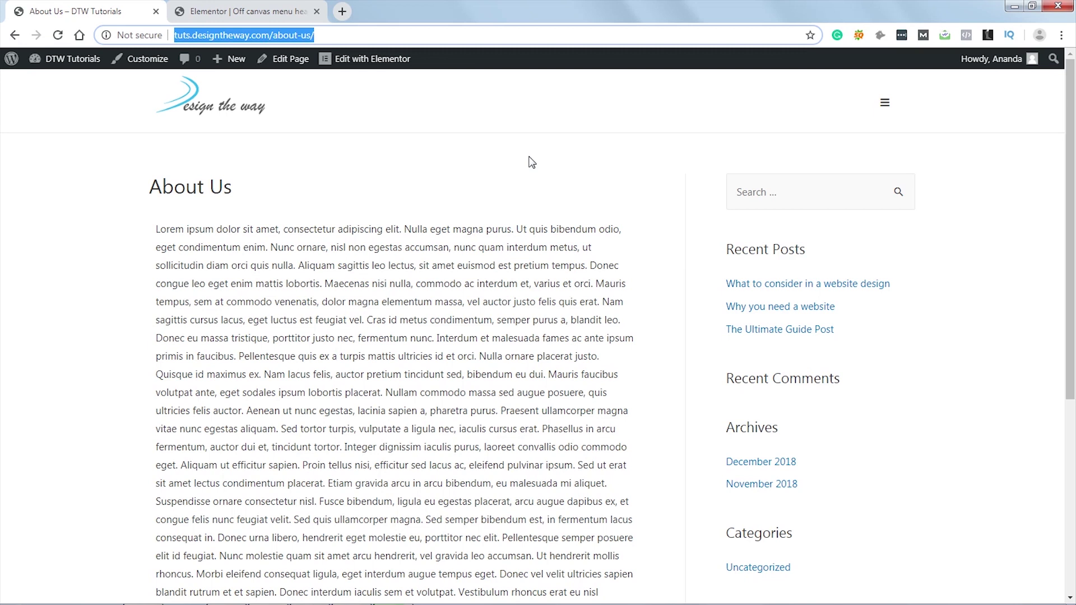
key(ctrl+shift+n)
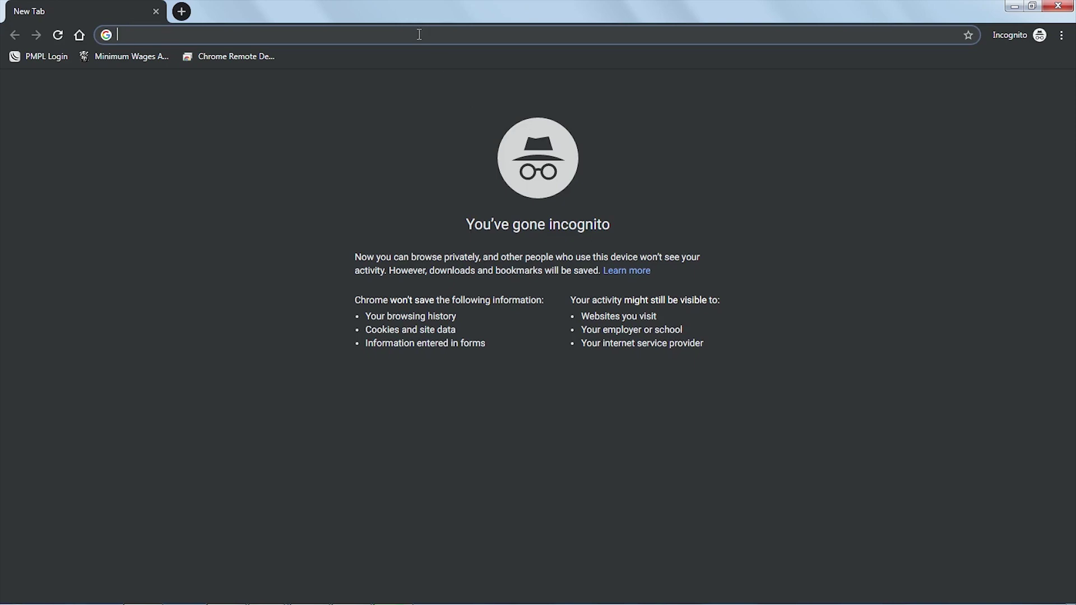
Load the copied About Us URL logged out and confirm the icon menu opens, closes and reopens.
right_click(419, 35)
click(486, 117)
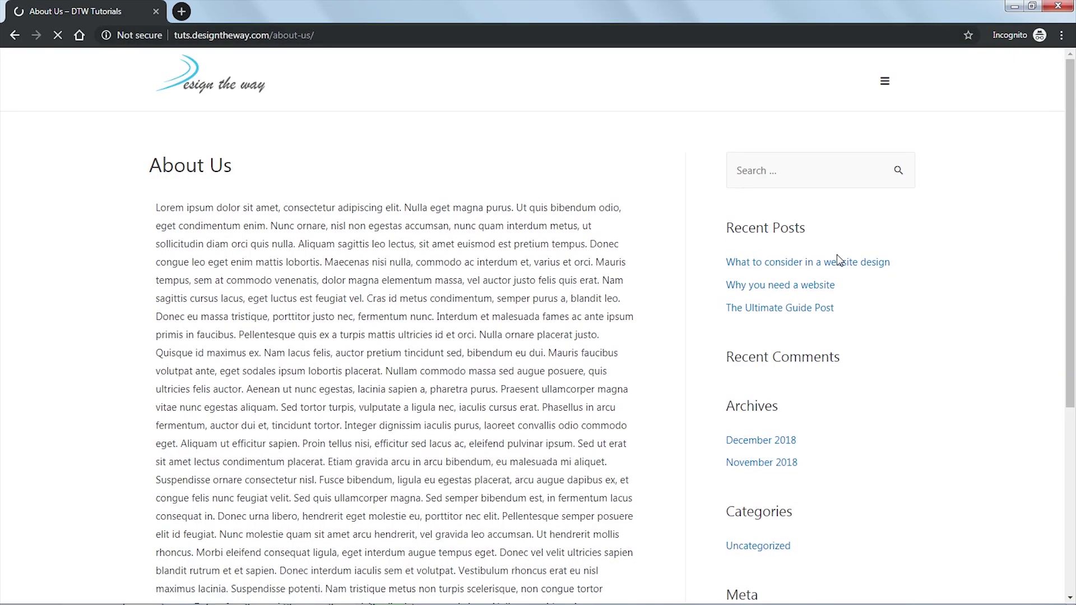
click(884, 84)
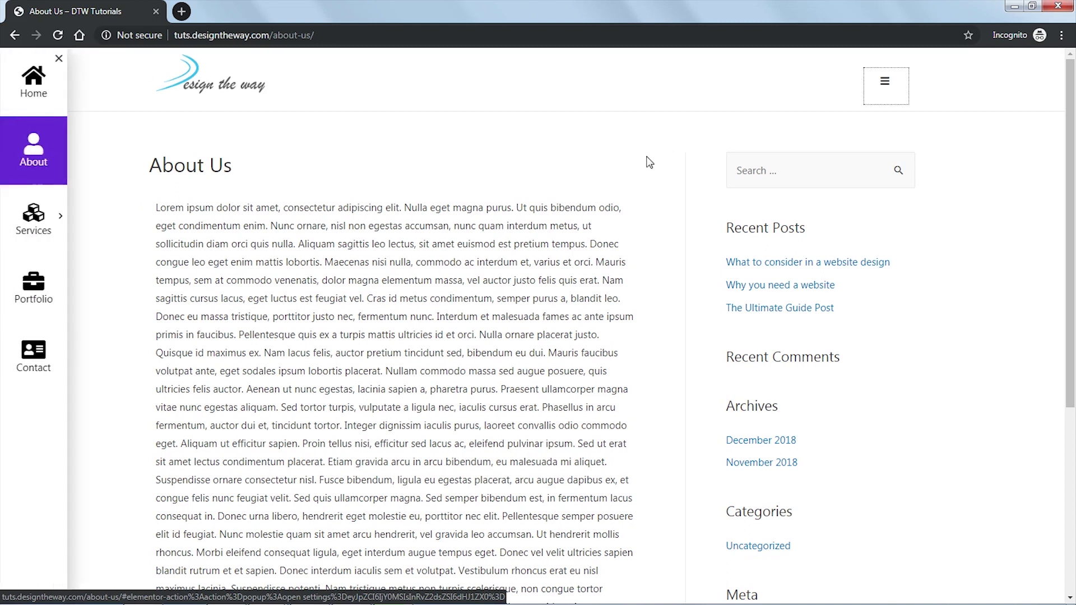
click(59, 62)
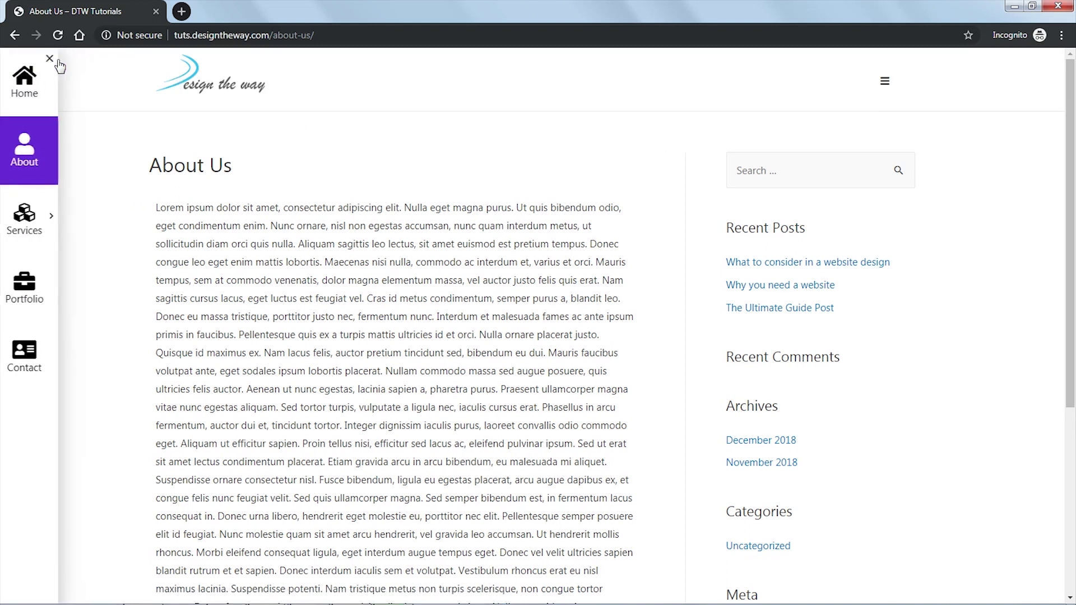
click(884, 84)
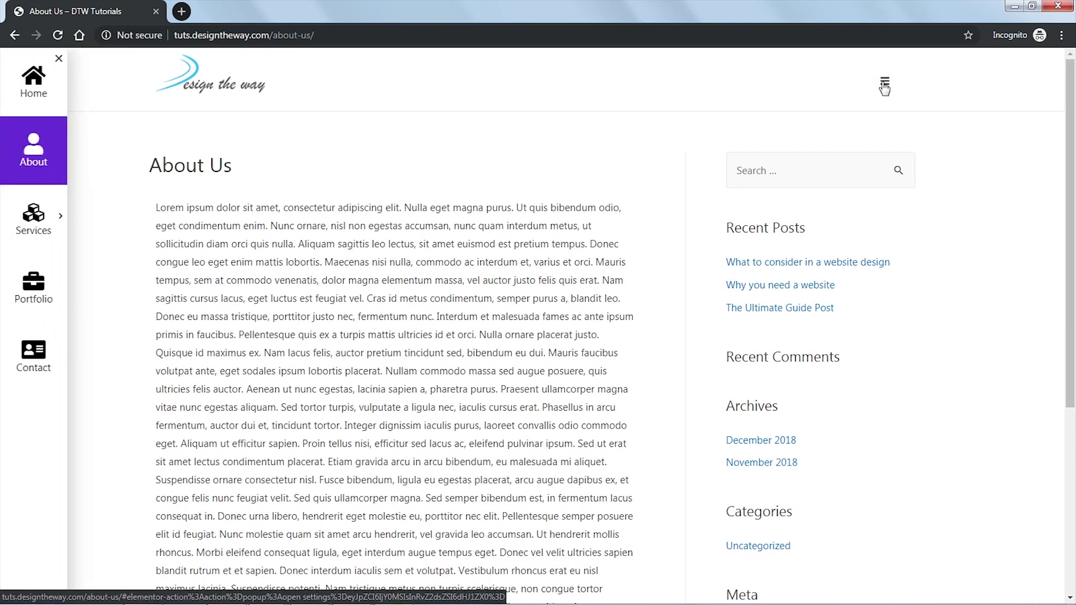
Emulate a Galaxy S5 and open the Services submenu in both orientations.
key(ctrl+shift+i)
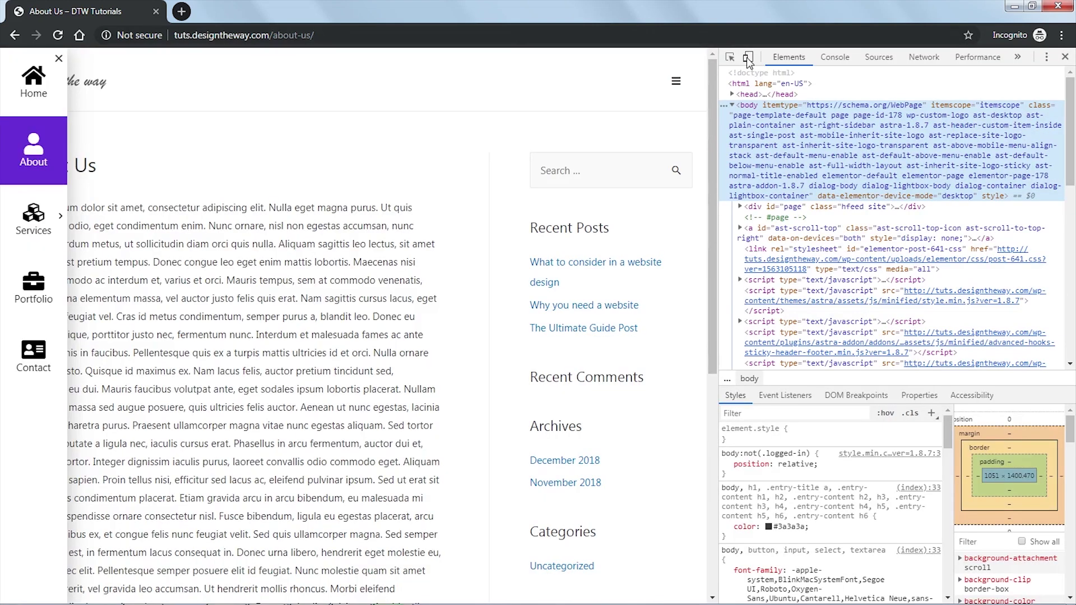
click(747, 57)
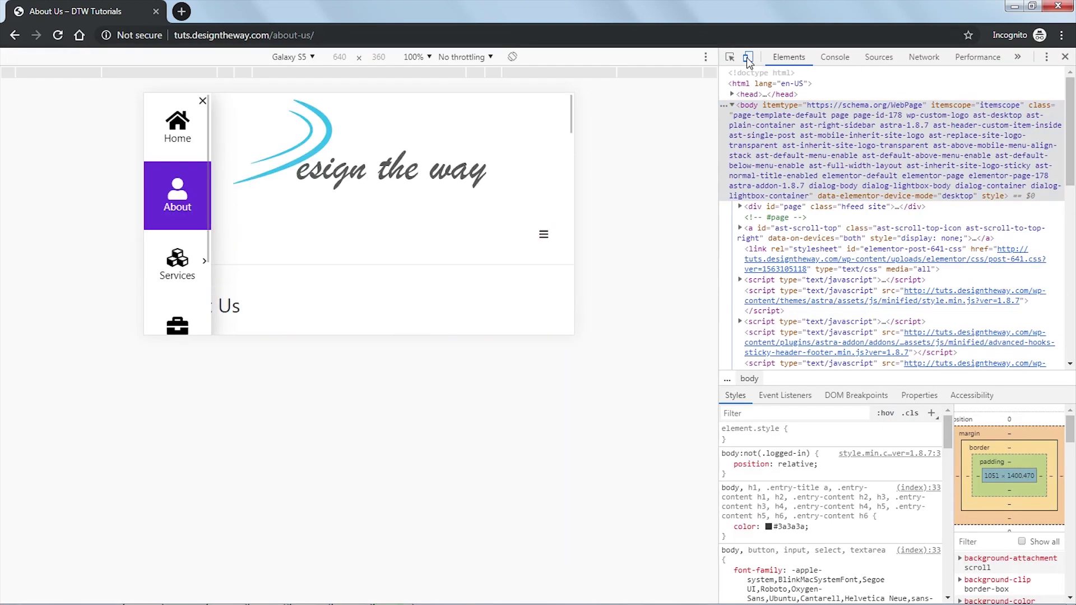
scroll(179, 180, down, 2)
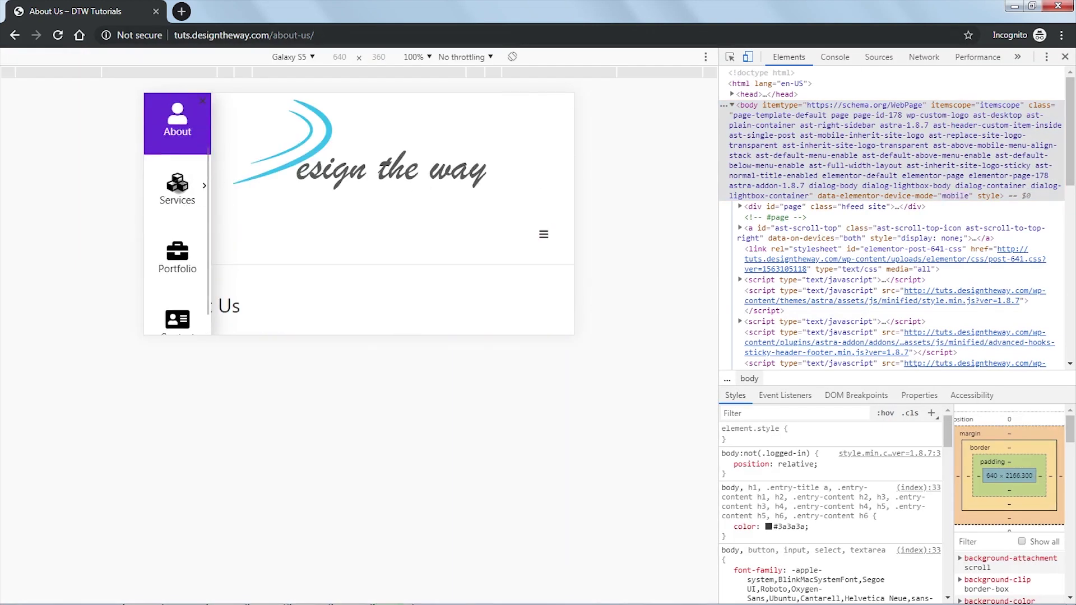
scroll(179, 180, up, 2)
scroll(178, 180, down, 2)
scroll(178, 180, up, 2)
scroll(177, 189, down, 2)
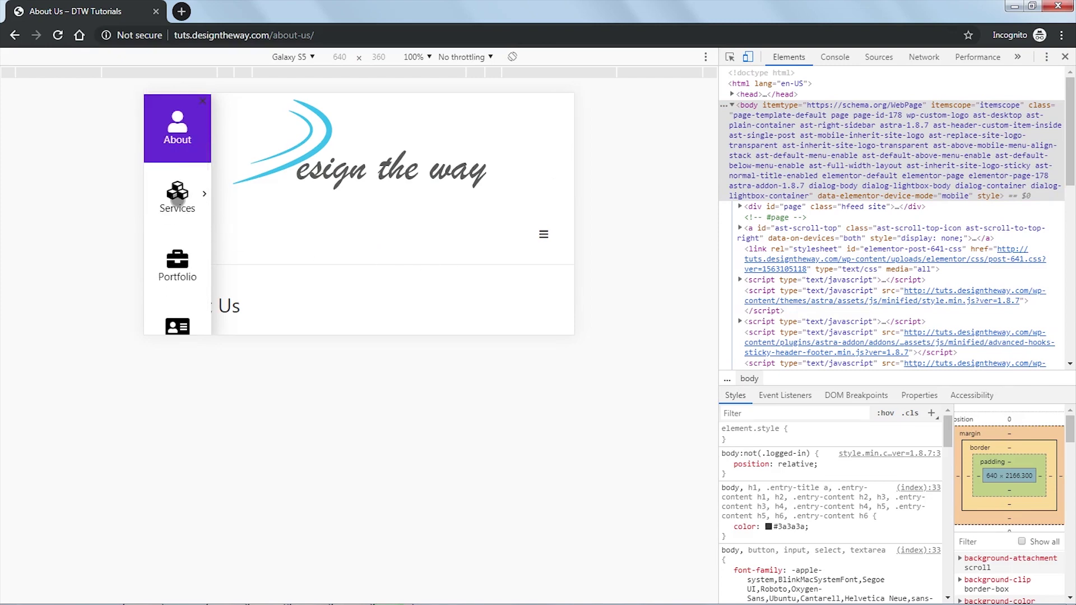
click(178, 200)
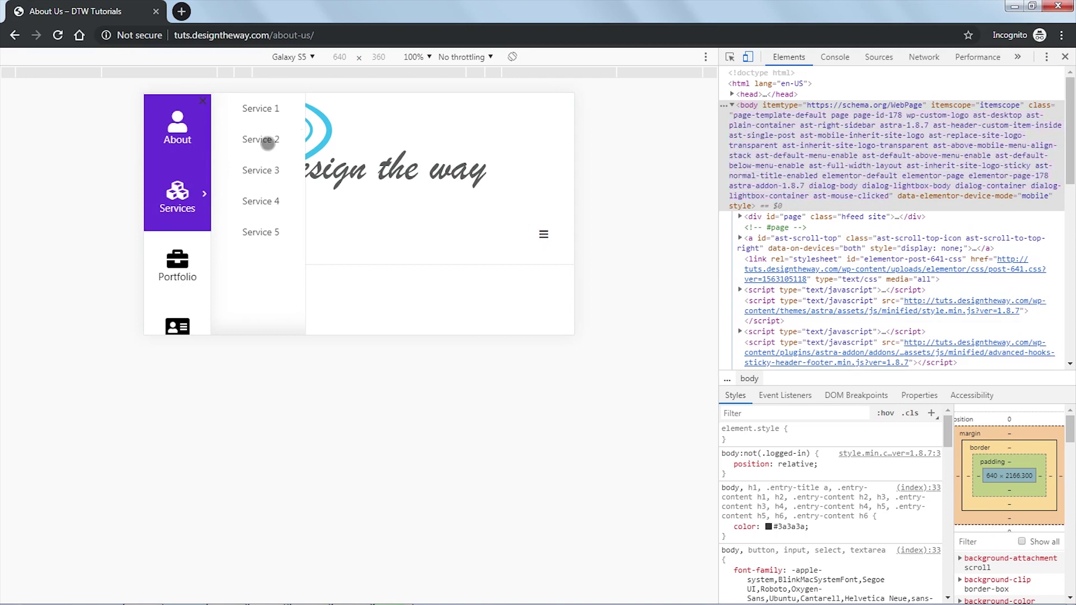
click(512, 57)
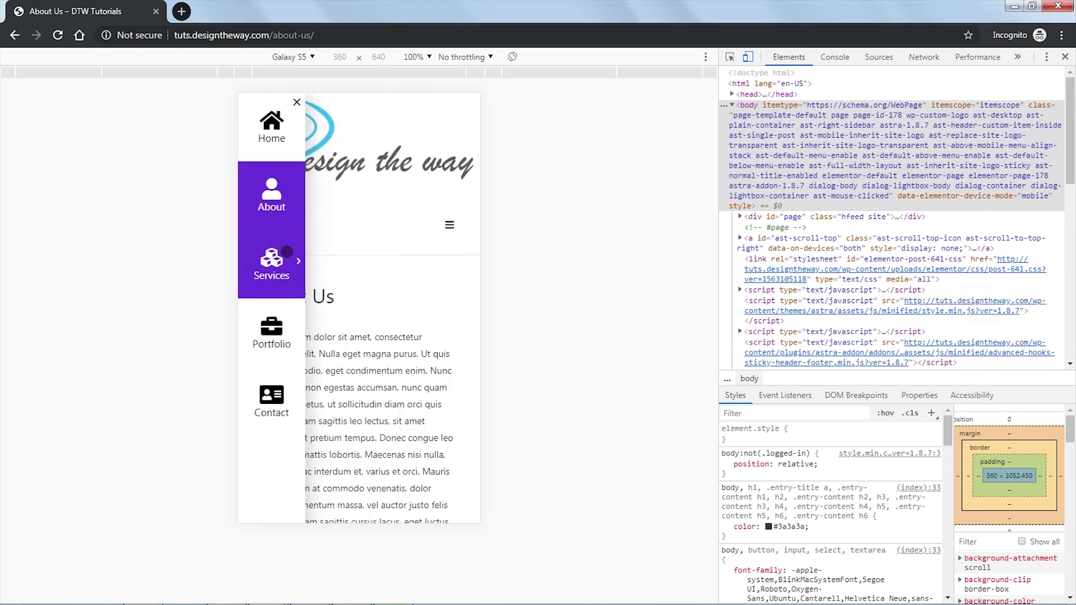
click(279, 269)
scroll(353, 211, down, 5)
scroll(353, 211, up, 5)
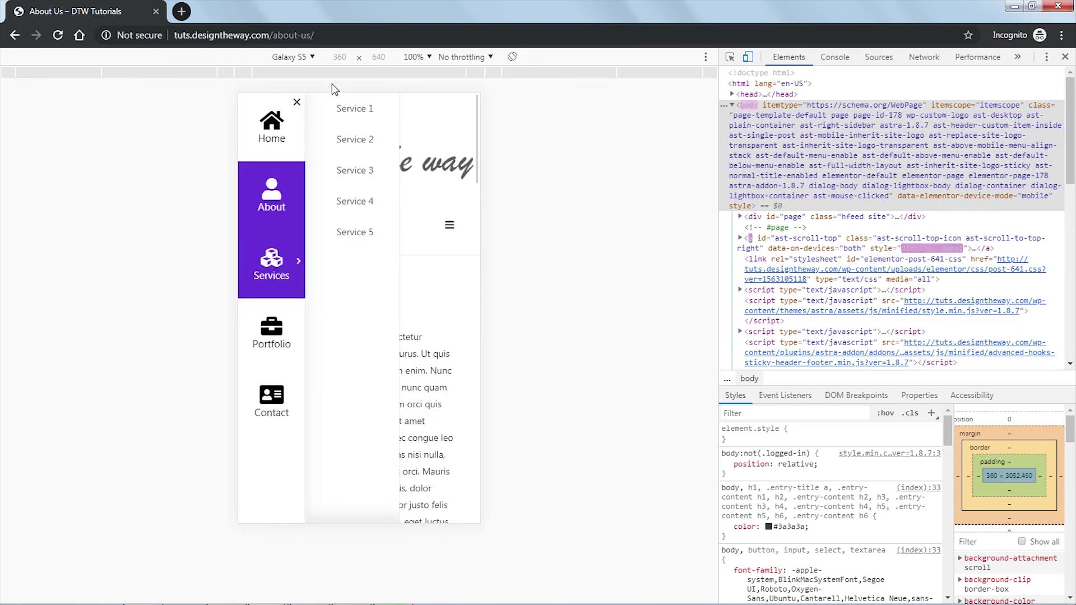
Switch emulation to iPhone X, check the Services submenu, then turn emulation off.
click(312, 57)
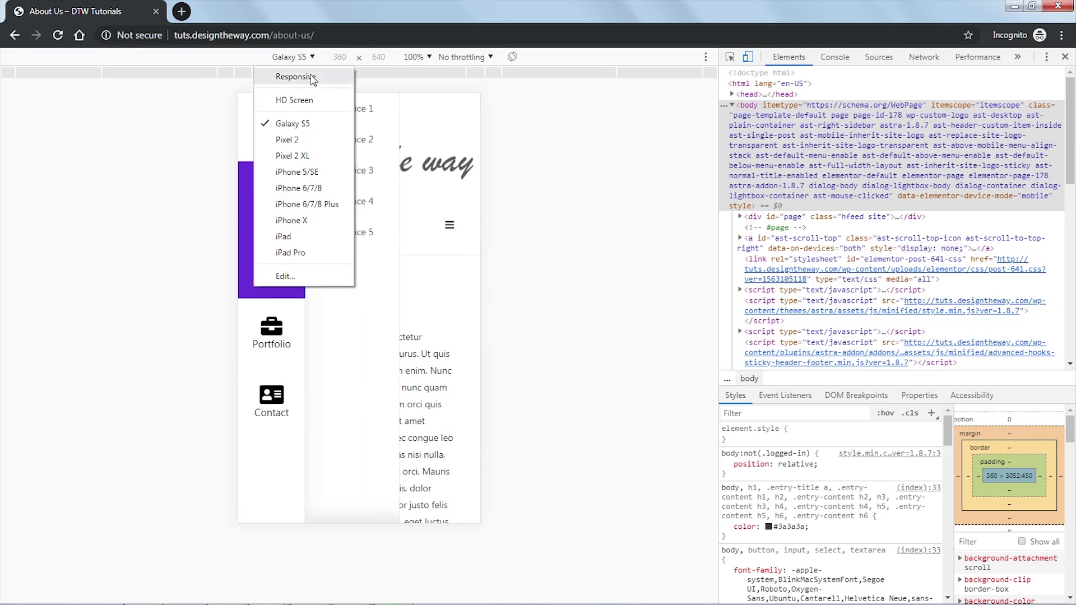
click(291, 220)
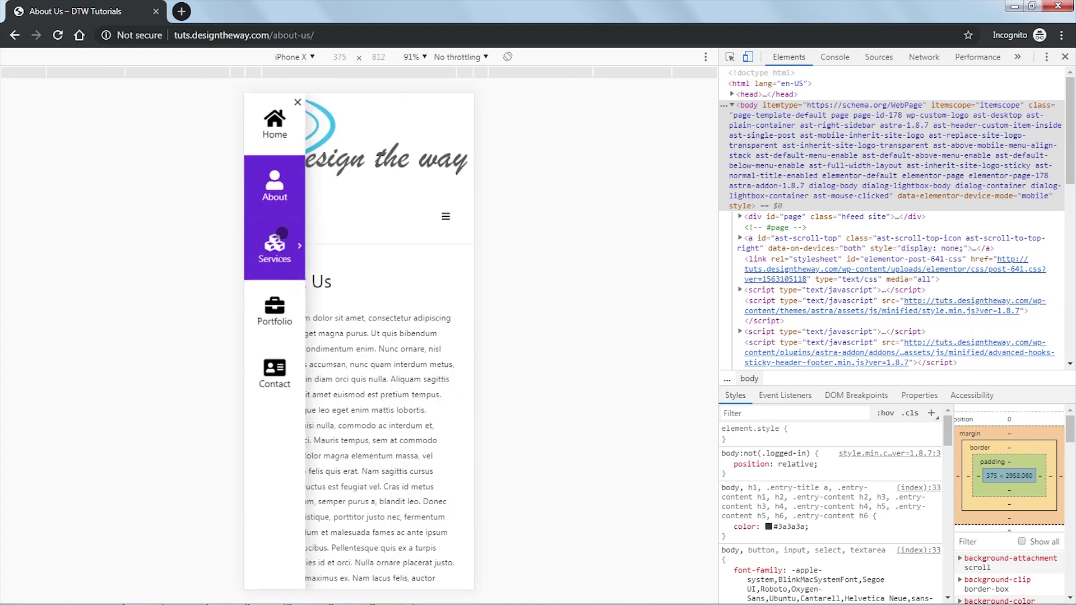
click(279, 247)
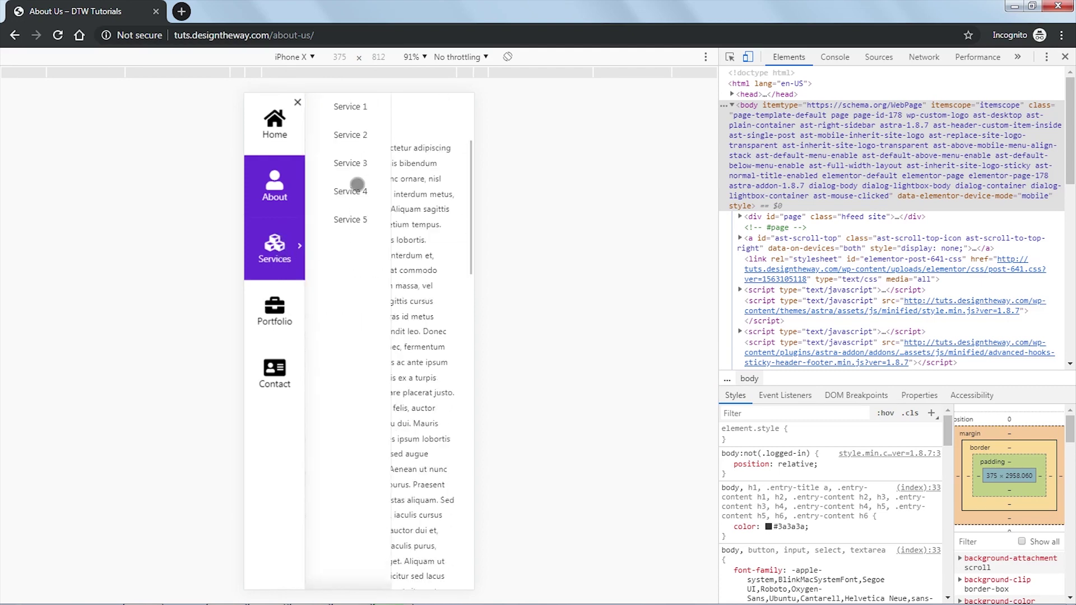
scroll(357, 184, up, 3)
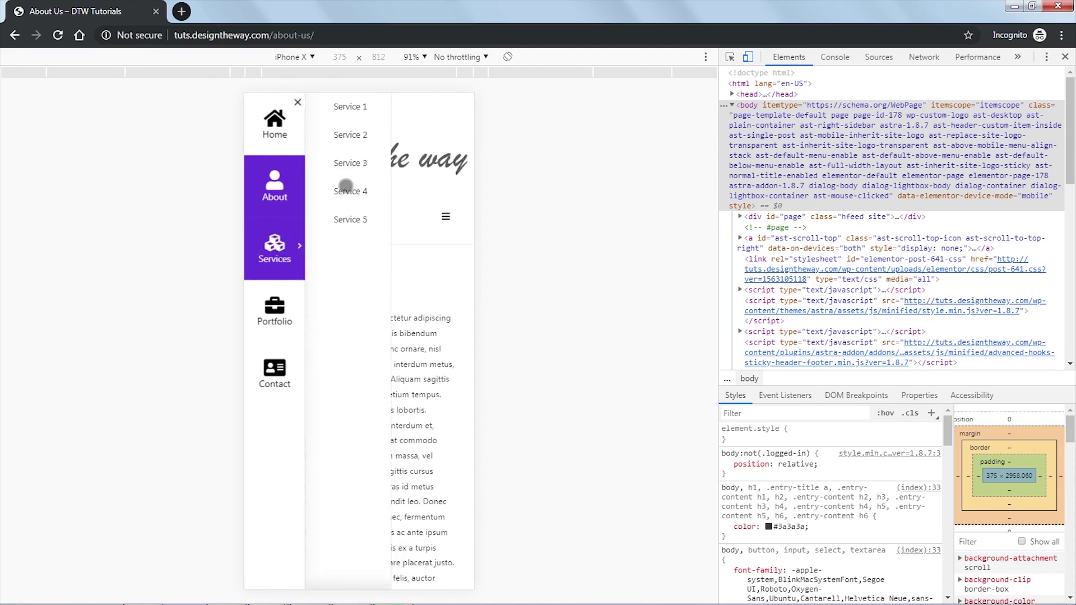
click(748, 57)
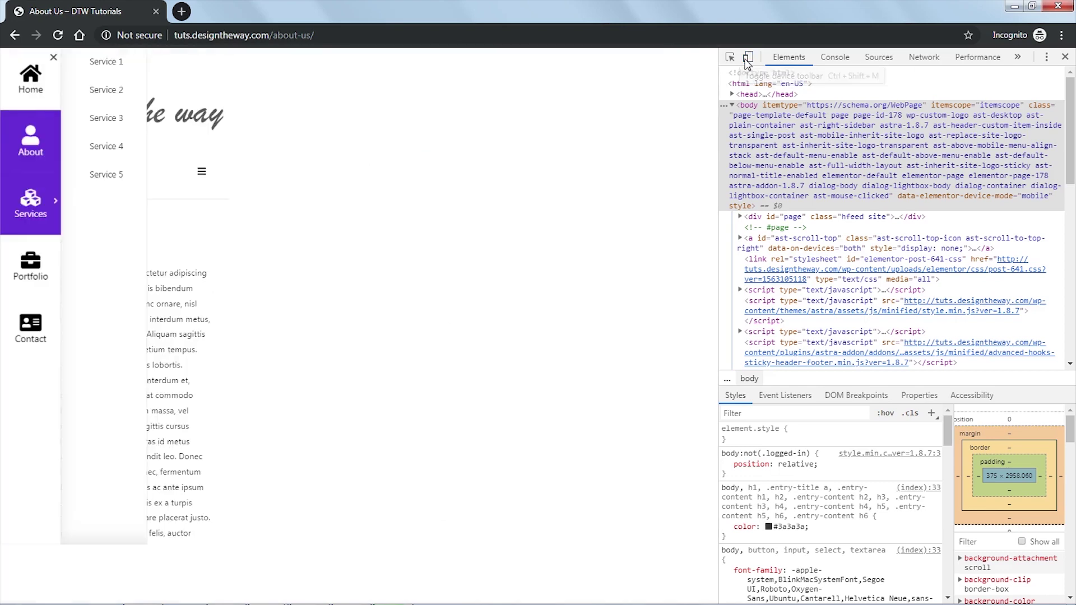
Close the off-canvas menu and Chrome DevTools, then reopen the icon menu on the desktop About Us page.
click(676, 82)
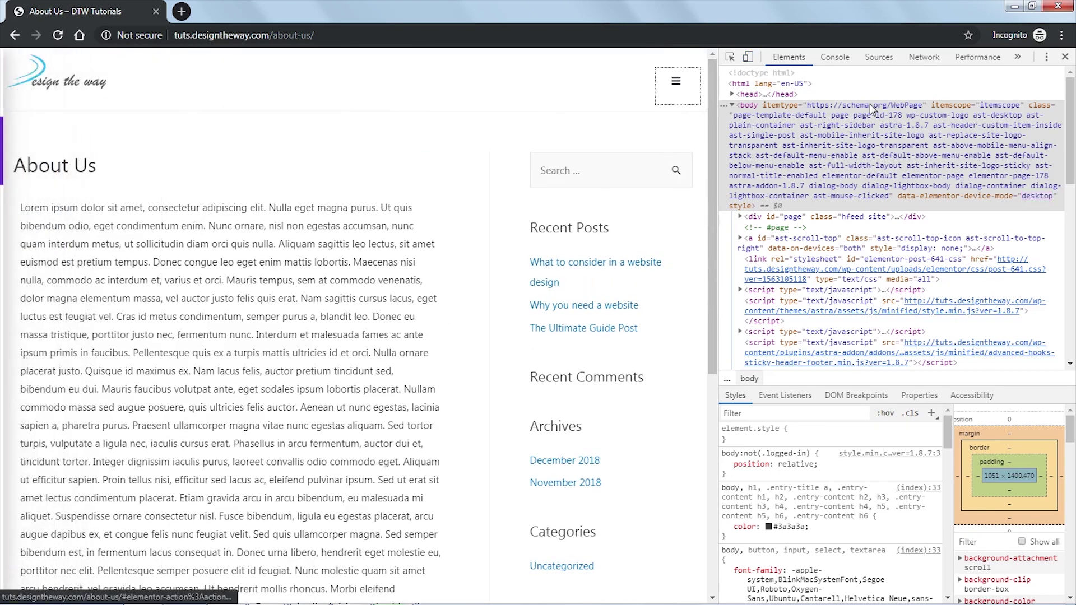
click(1065, 56)
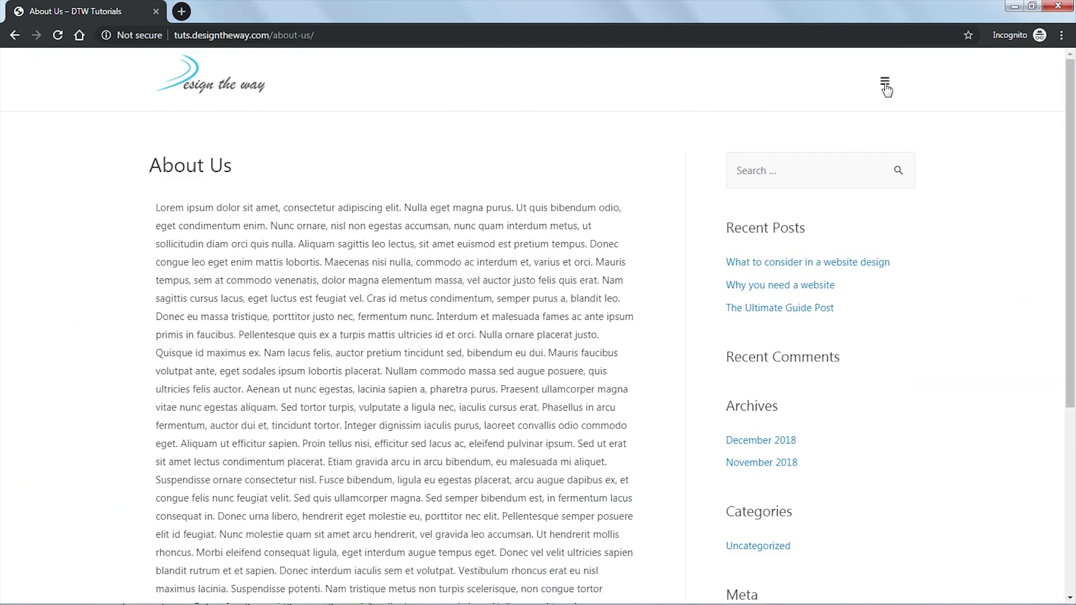
click(885, 86)
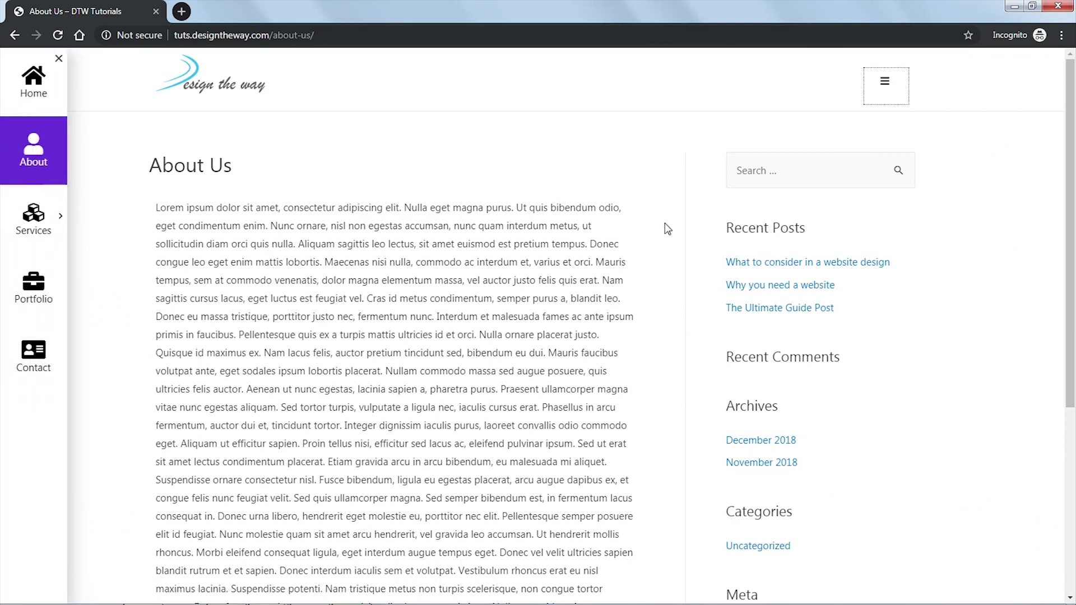